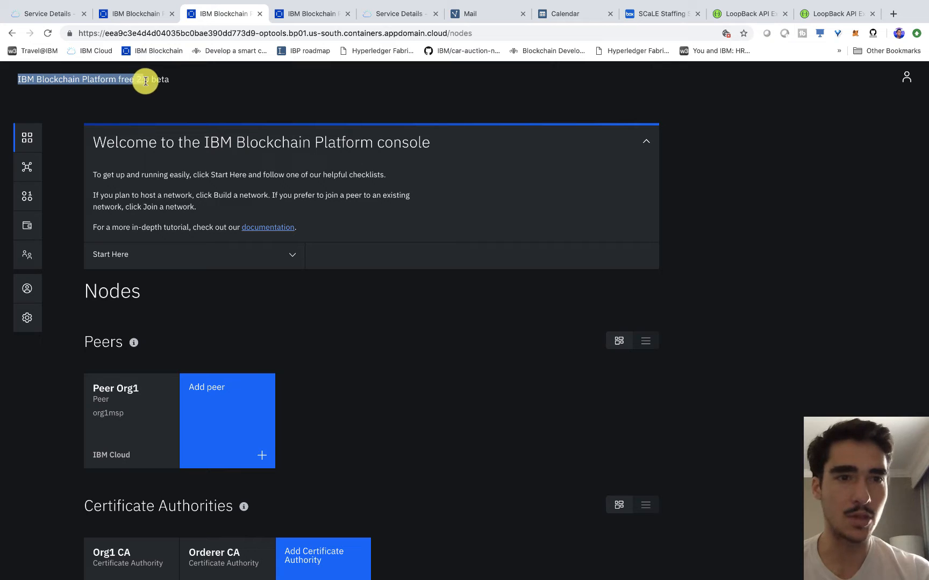
- Browse the list of installed smart contracts
scroll(225, 110, "down", 3)
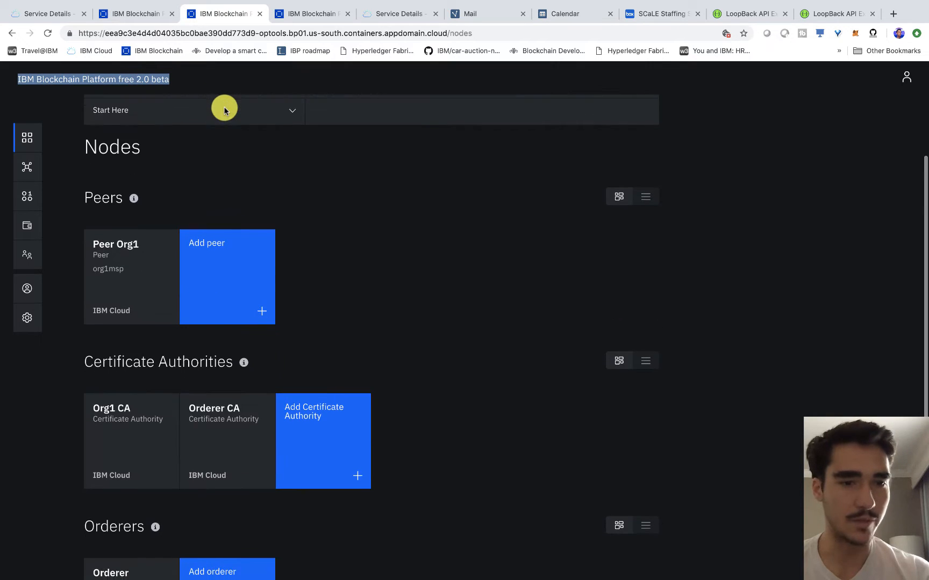
scroll(141, 296, "down", 2)
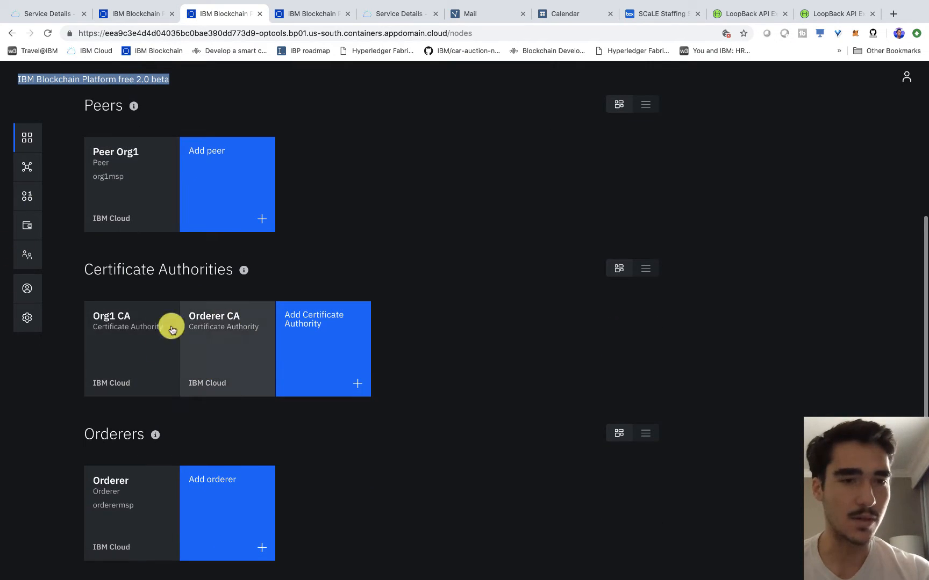
scroll(174, 452, "up", 5)
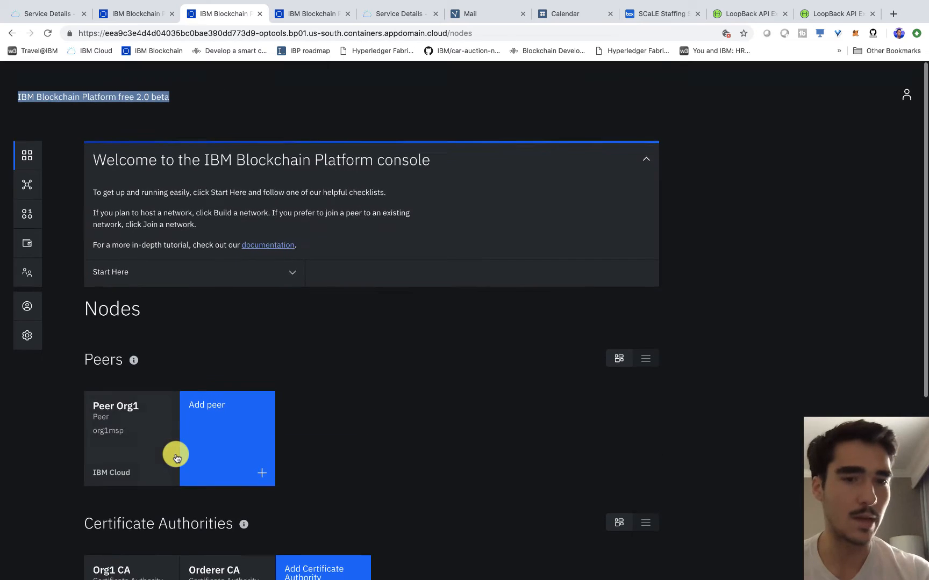
left_click(28, 201)
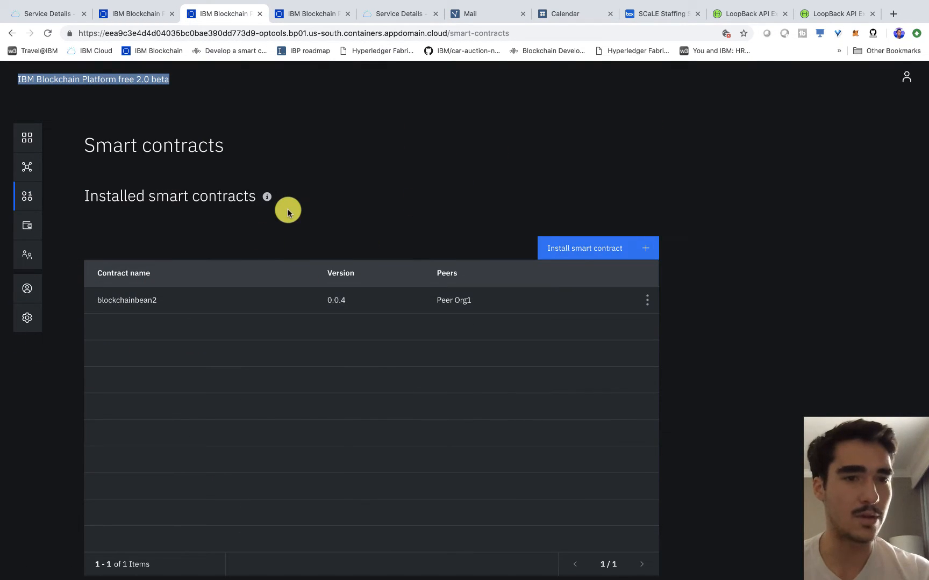
scroll(280, 211, "down", 6)
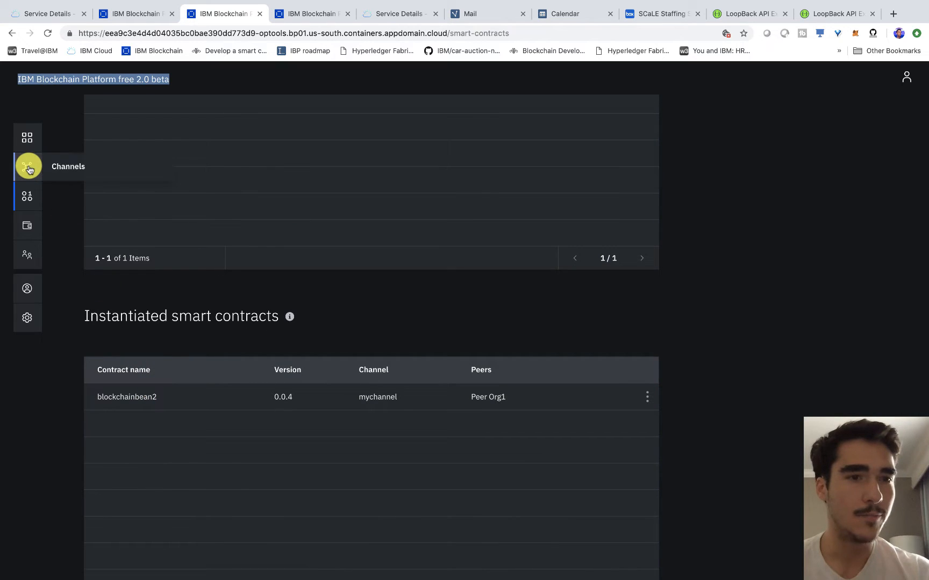
- Open the mychannel overview and highlight its block height of 37
left_click(27, 167)
left_click(131, 335)
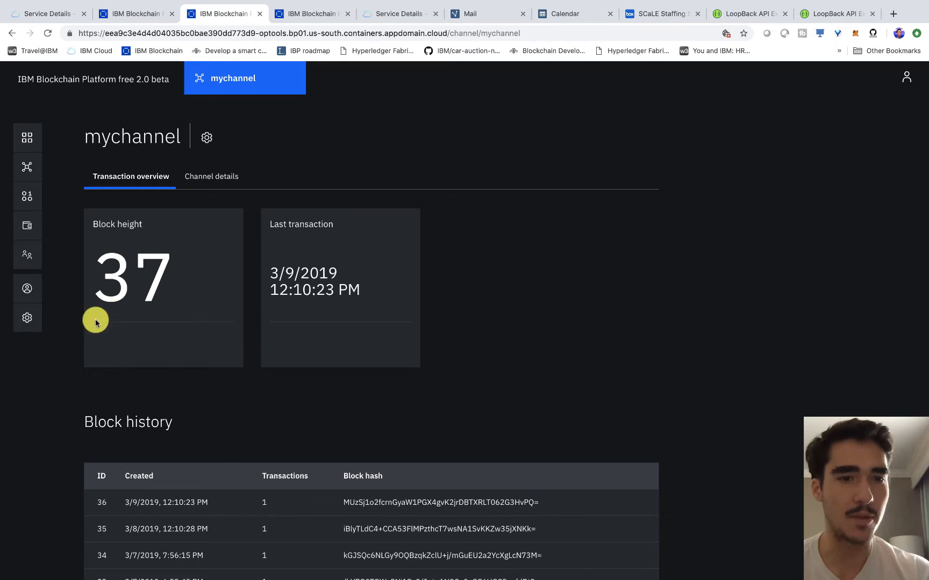
left_click_drag(100, 274, 172, 288)
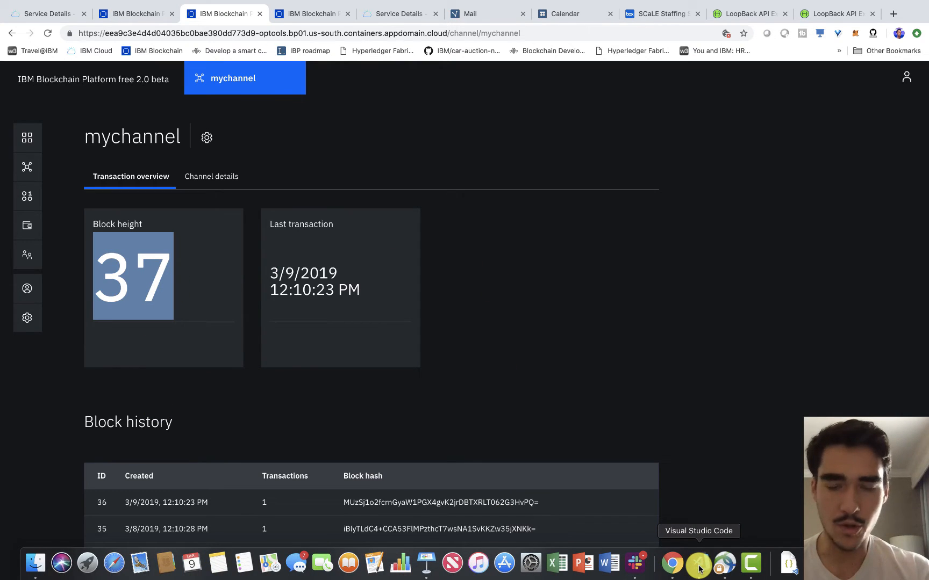
left_click(699, 569)
key("Return")
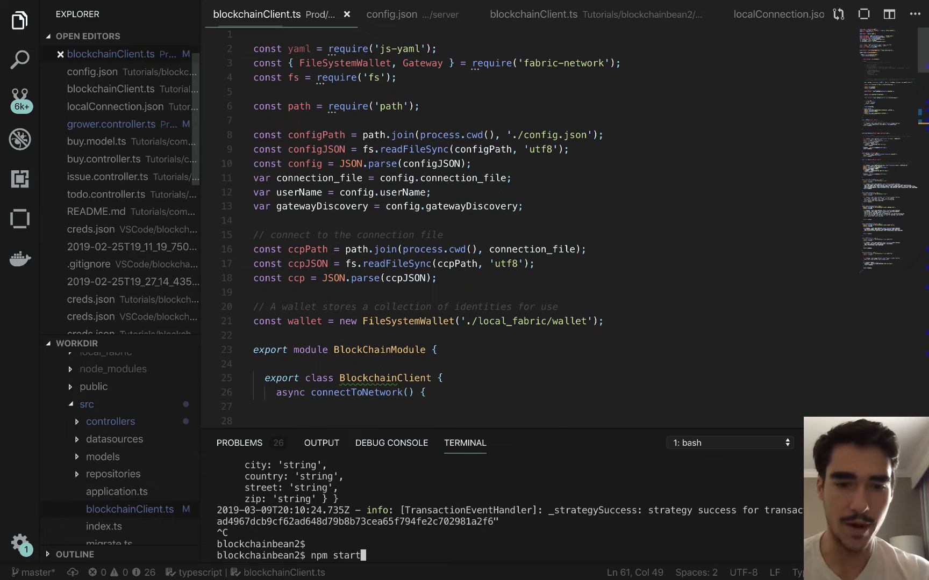
type("npm start")
key("Return")
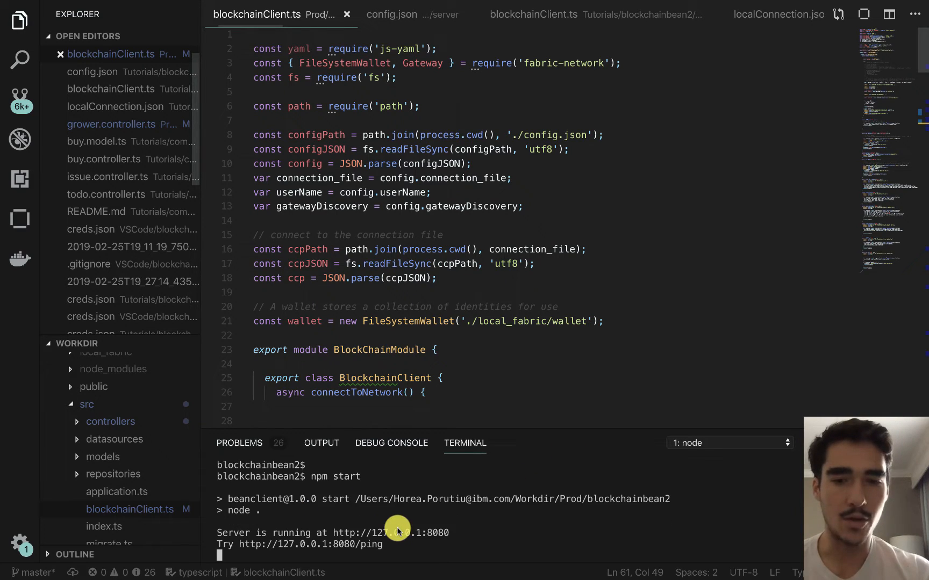
left_click(396, 537, "super")
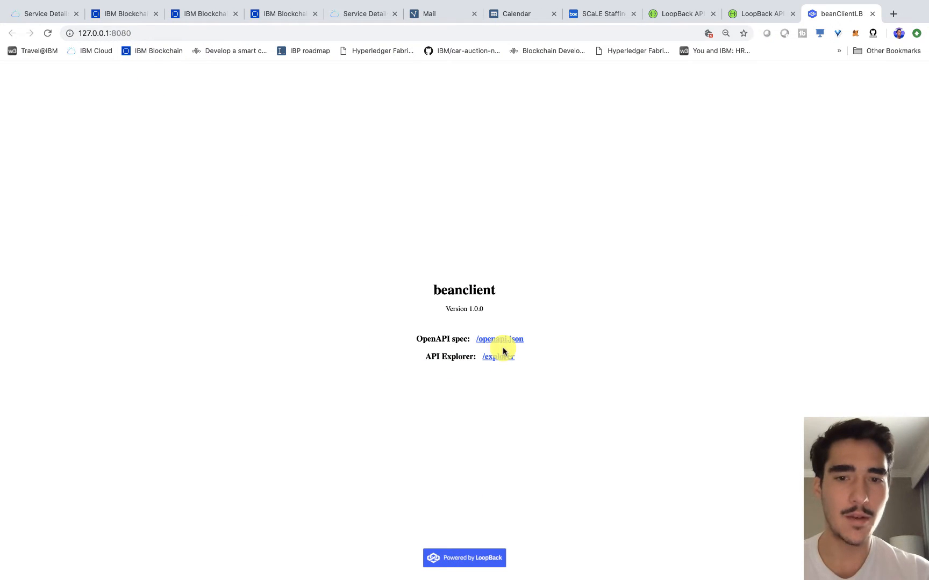
- Open the beanclient API explorer and expand the POST /Grower operation
left_click(498, 358)
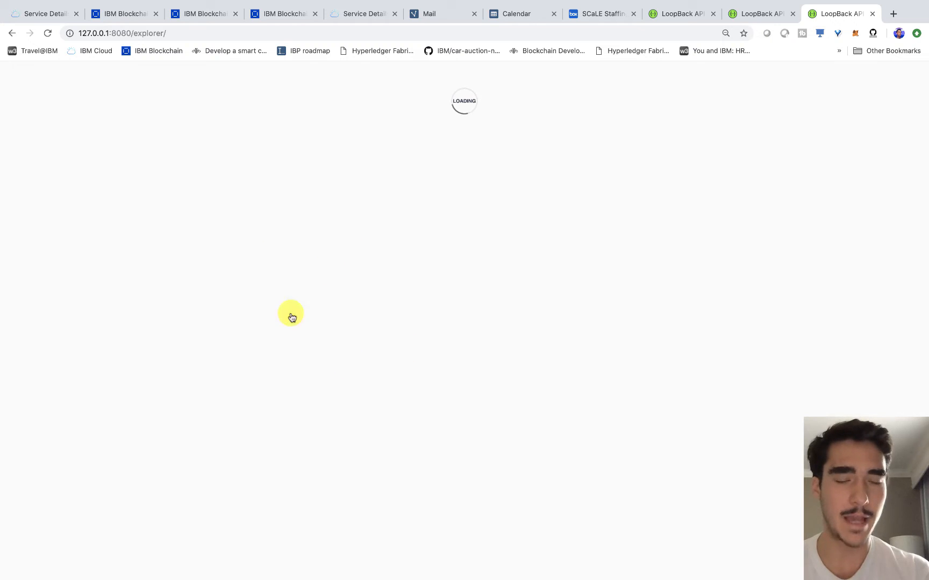
scroll(118, 371, "down", 3)
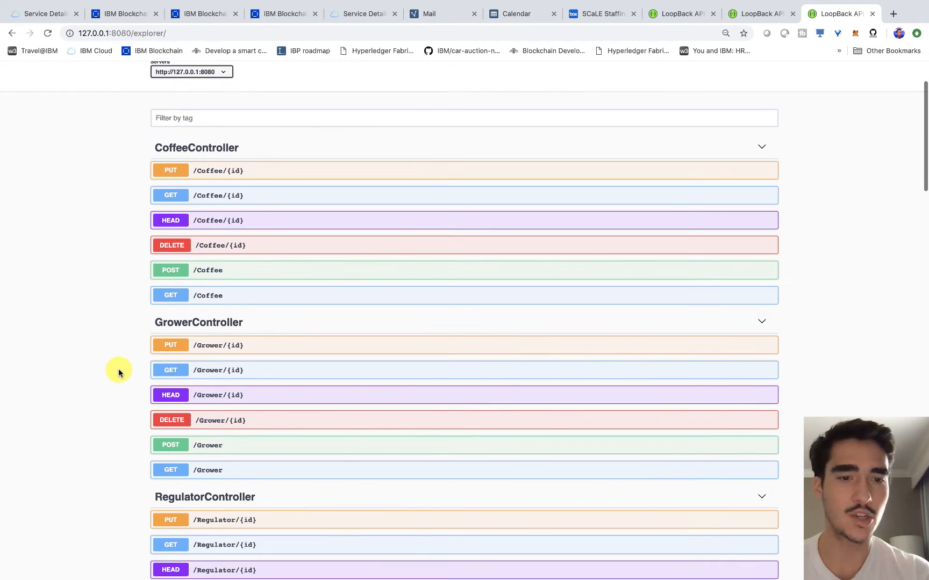
scroll(172, 397, "down", 5)
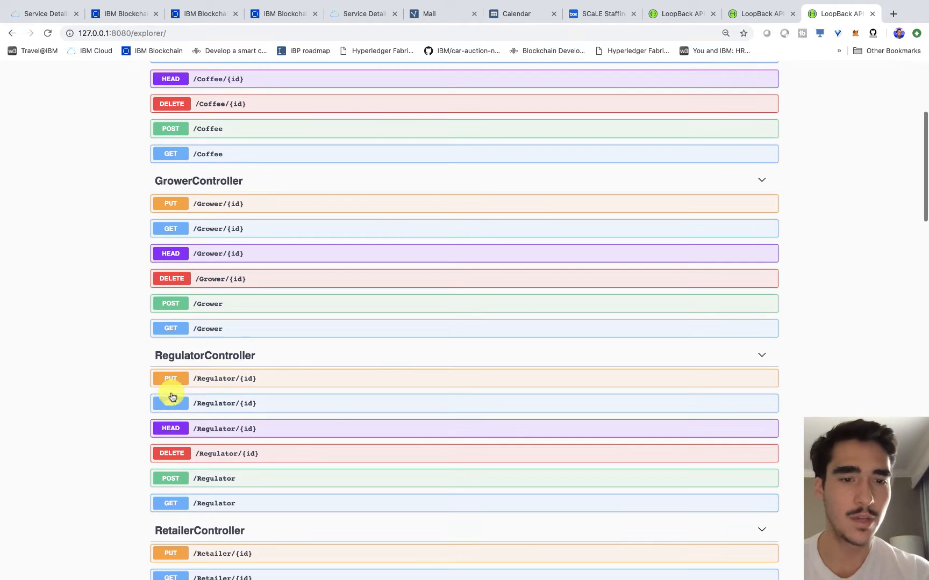
left_click(207, 304)
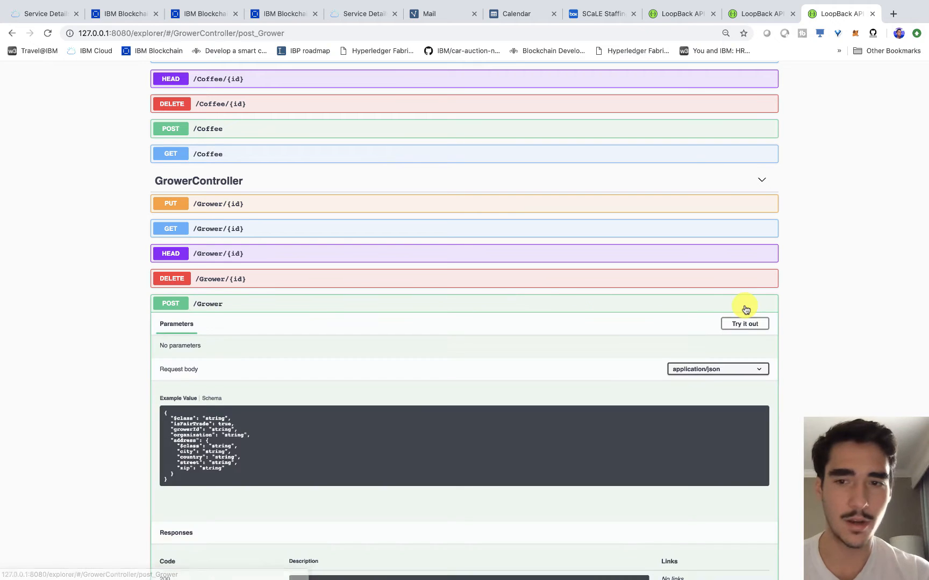
- Submit a POST /Grower request with growerId 'Grower 1234' and country 'Ethiopia'
scroll(747, 303, "down", 1)
left_click(744, 293)
scroll(748, 294, "down", 4)
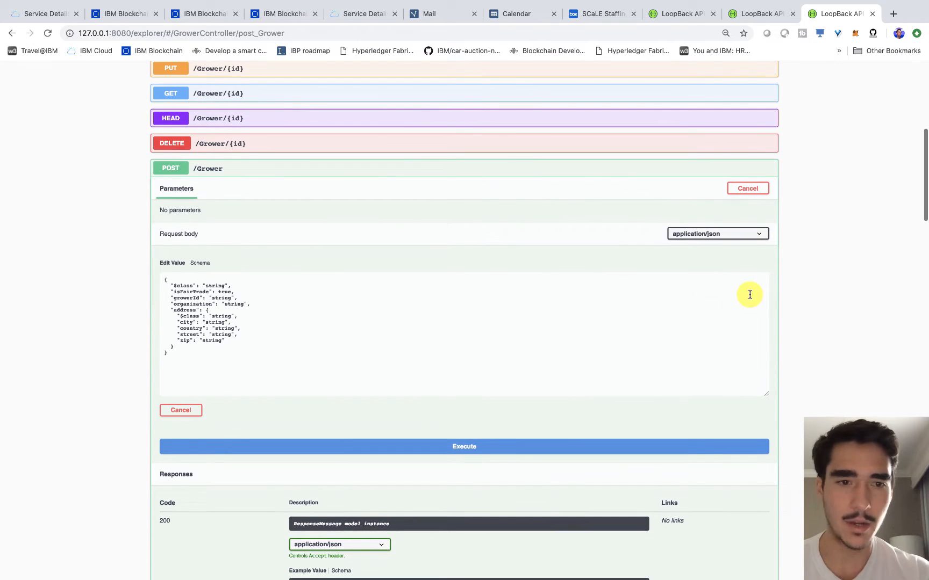
double_click(223, 298)
type("c")
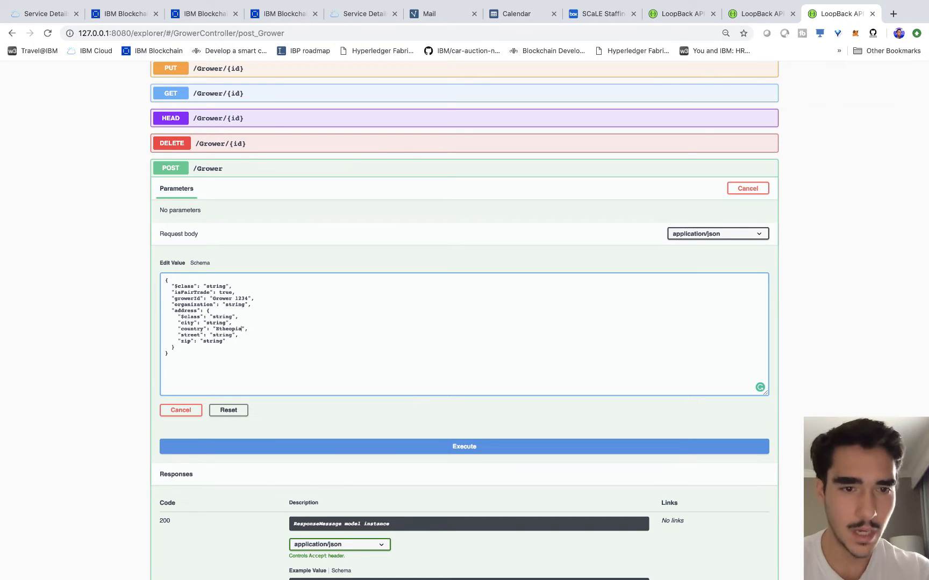
left_click(404, 443)
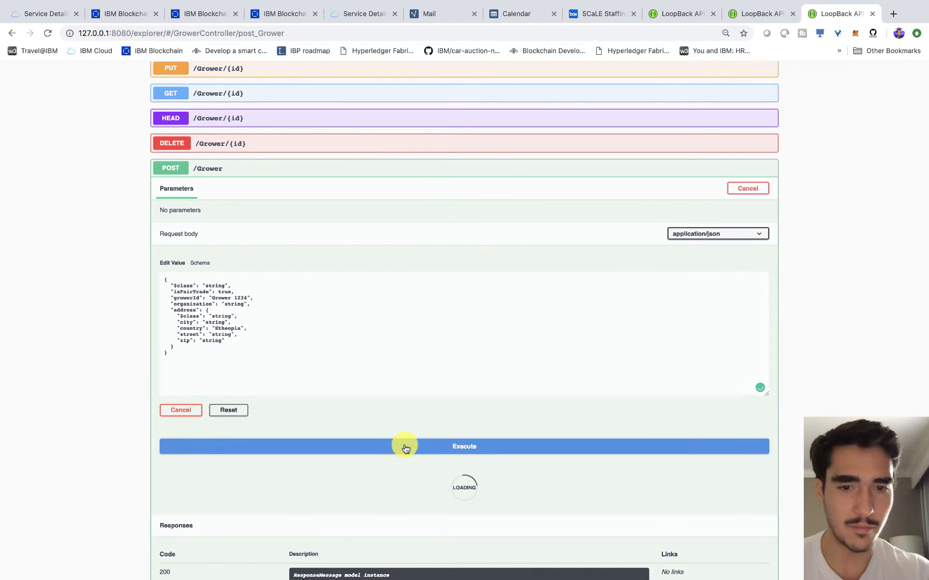
left_click(285, 14)
- Reload mychannel and inspect block 37's transaction, whose addMember output writes Grower 1234
left_click(207, 14)
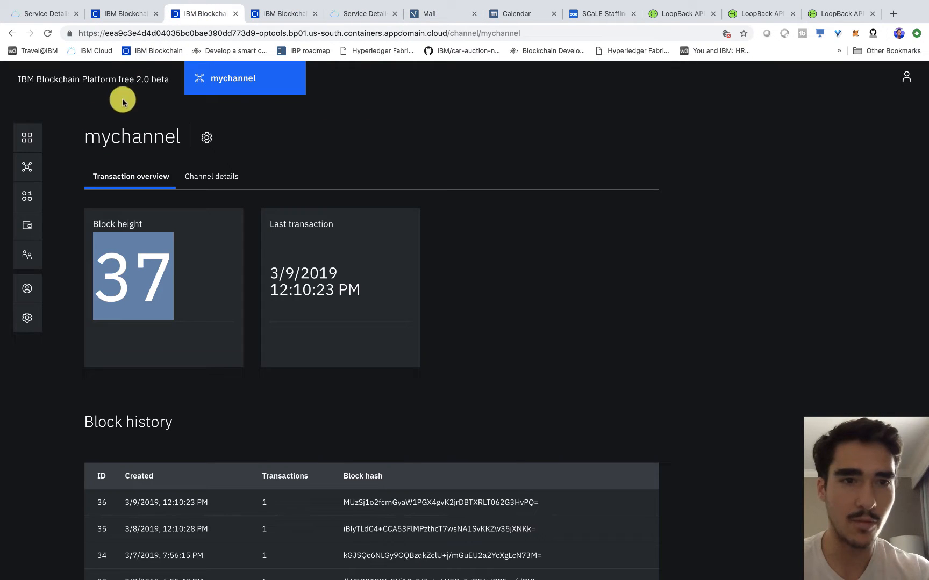
left_click(48, 34)
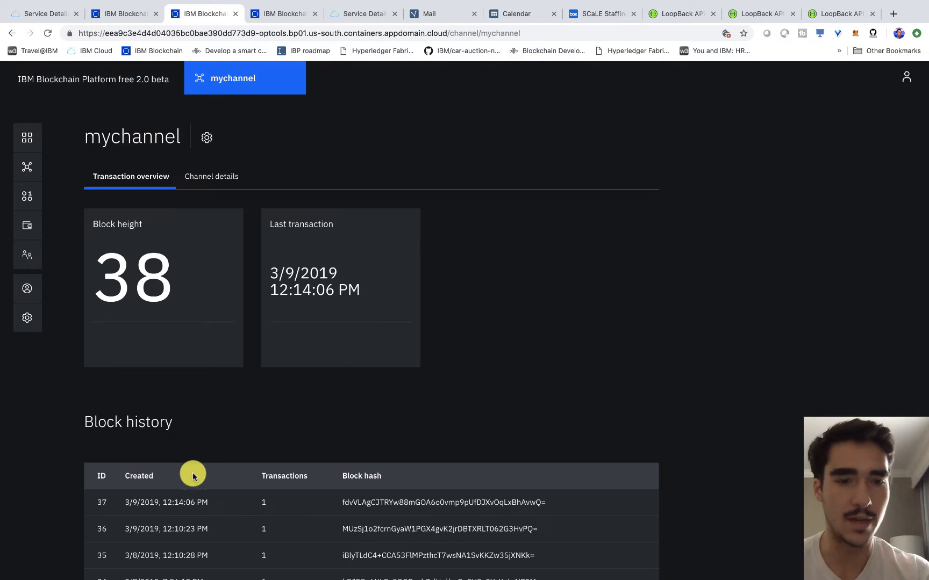
left_click(177, 500)
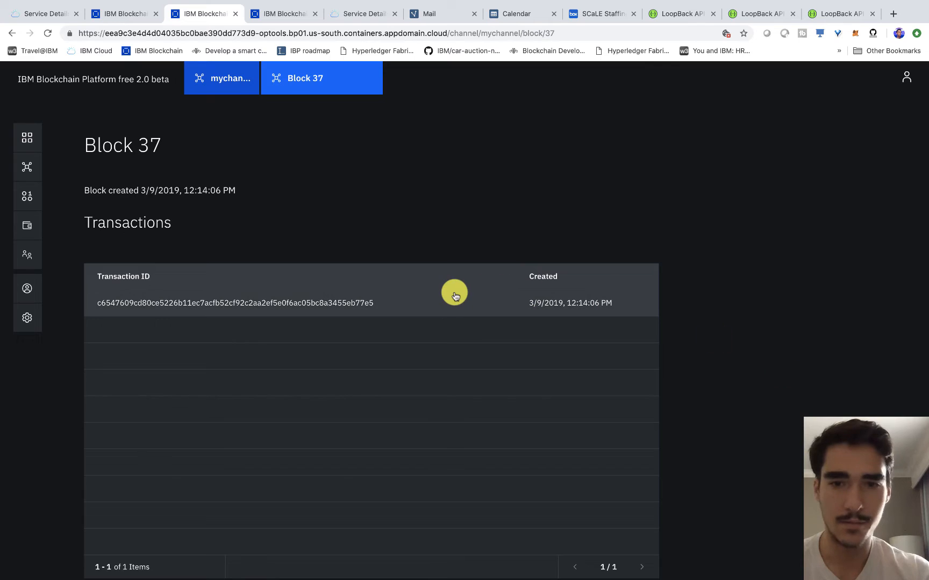
left_click(454, 301)
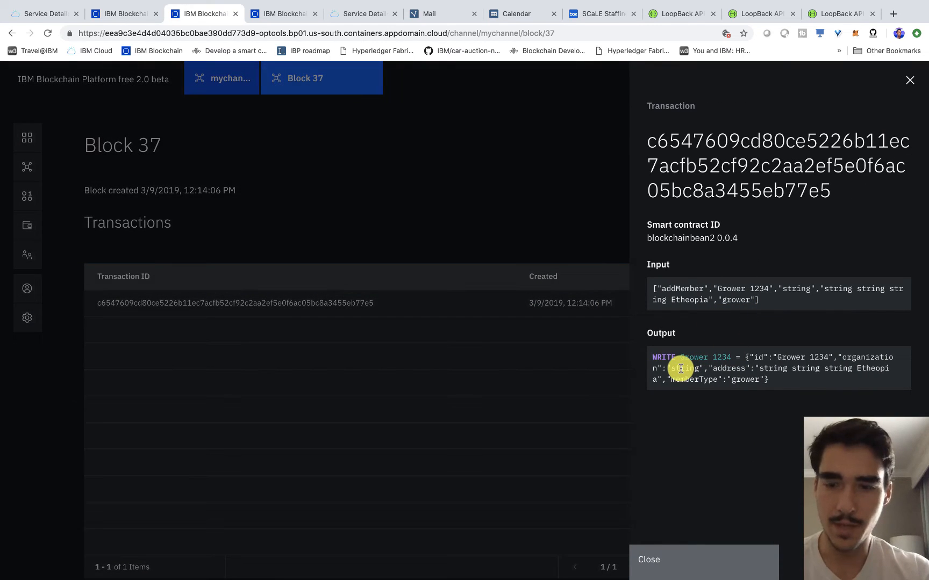
key("super+equal")
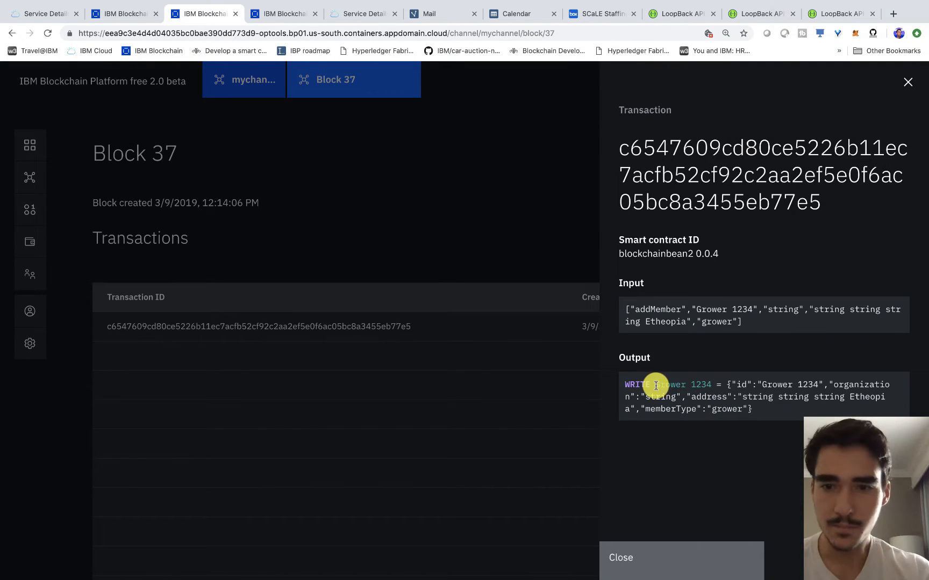
left_click_drag(655, 385, 761, 410)
left_click(761, 411)
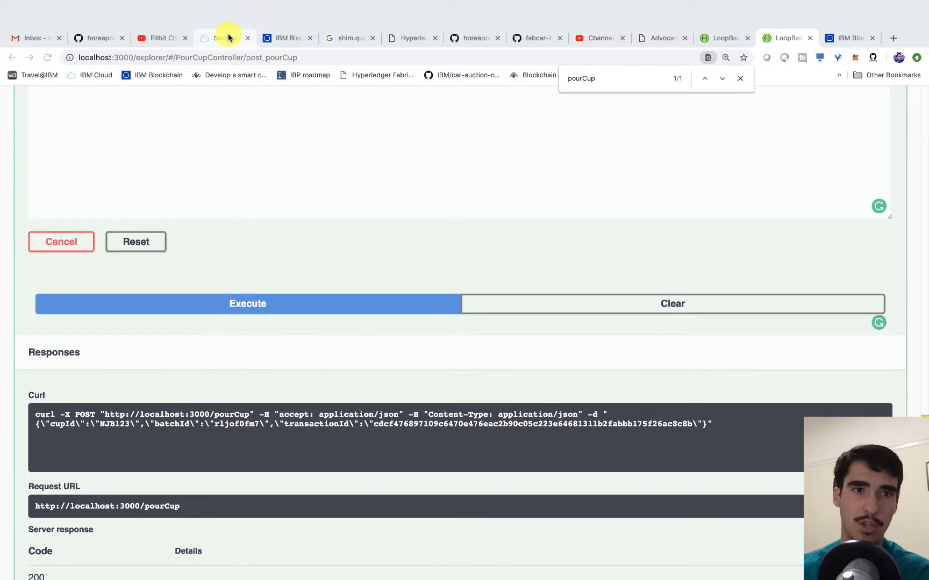
- Switch to the IBM Cloud page for the horeaBlockchain blockchain service
left_click(229, 38)
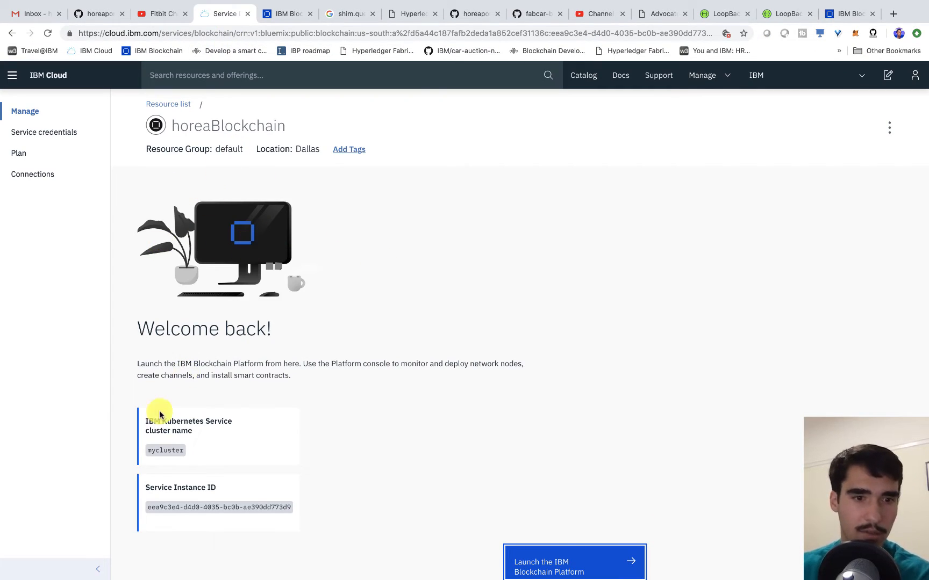
- Search the IBM Cloud catalog for 'kuber' and open the Kubernetes Service page
left_click(299, 80)
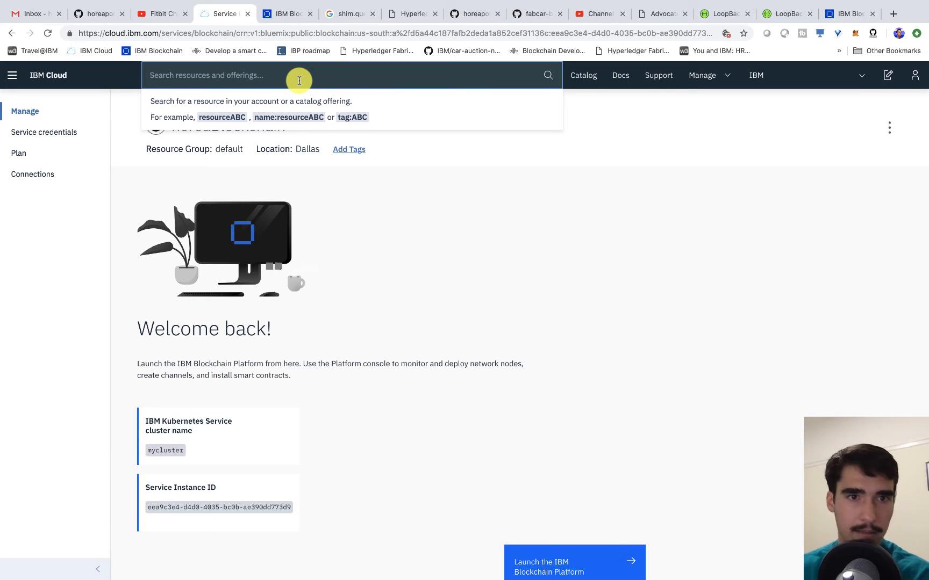
left_click(38, 75)
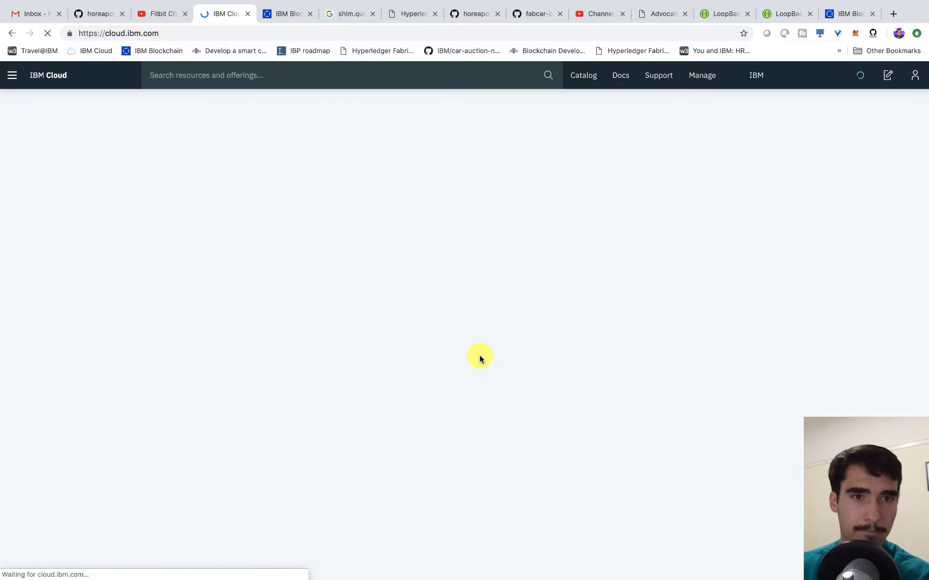
left_click(287, 78)
type("kuber")
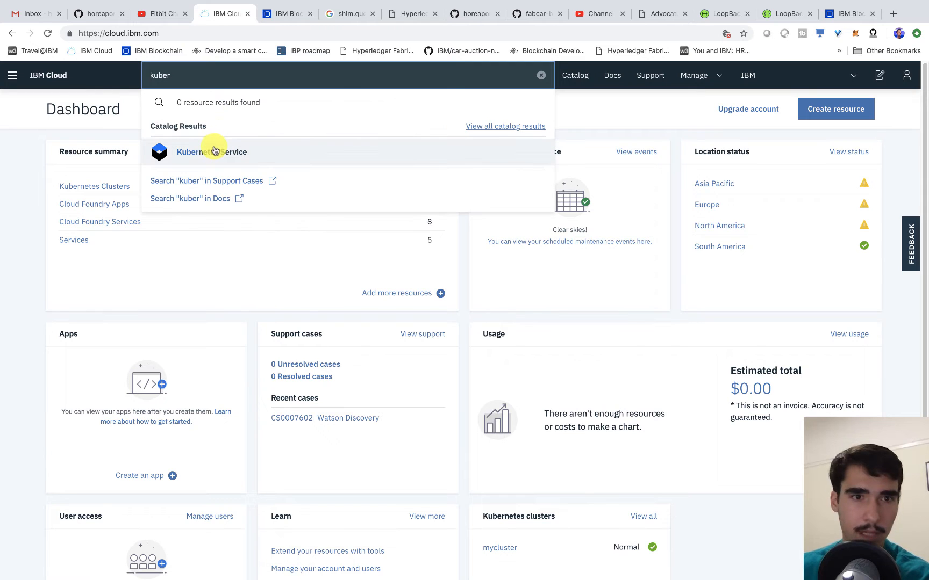
left_click(214, 151)
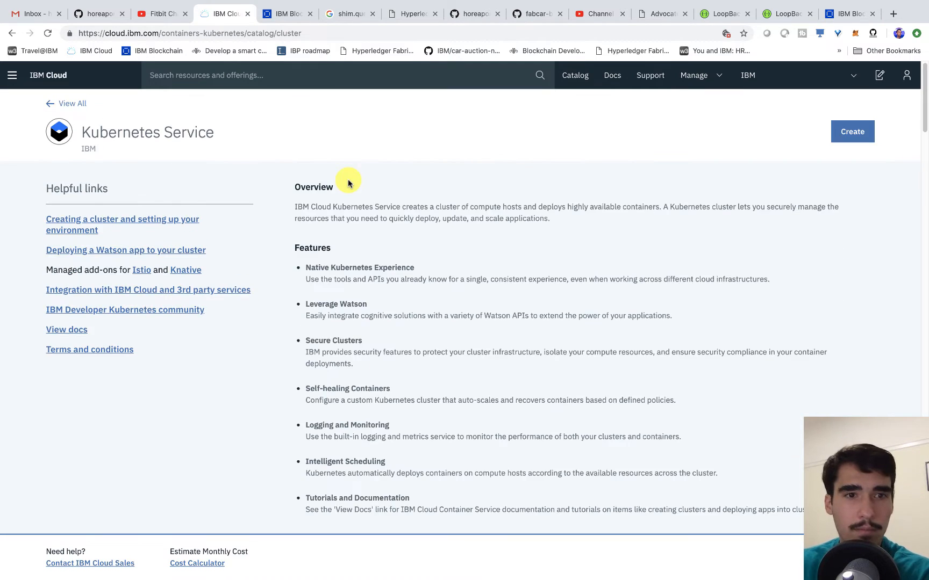
- Start creating a new Kubernetes cluster with the Free cluster type
scroll(767, 365, "down", 10)
scroll(763, 367, "up", 4)
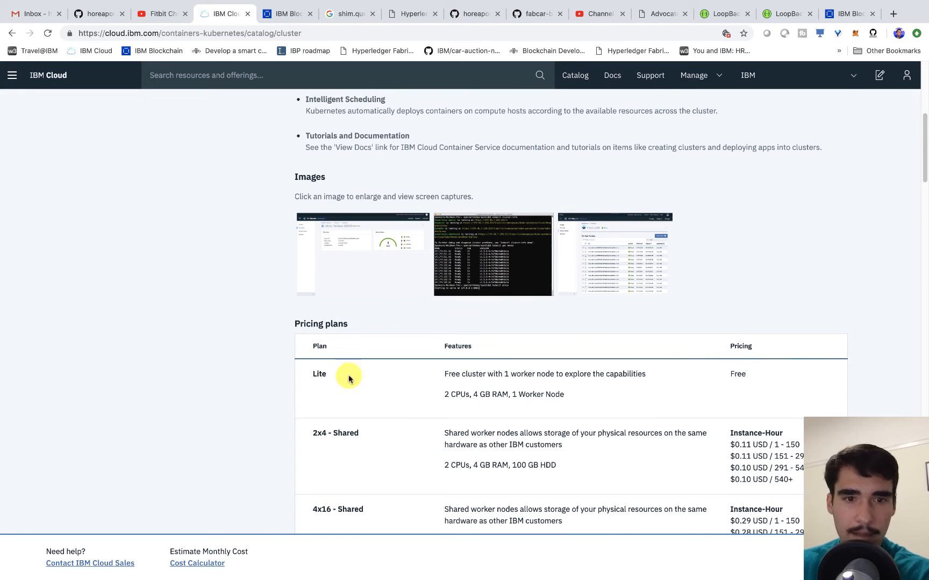
left_click_drag(640, 384, 316, 363)
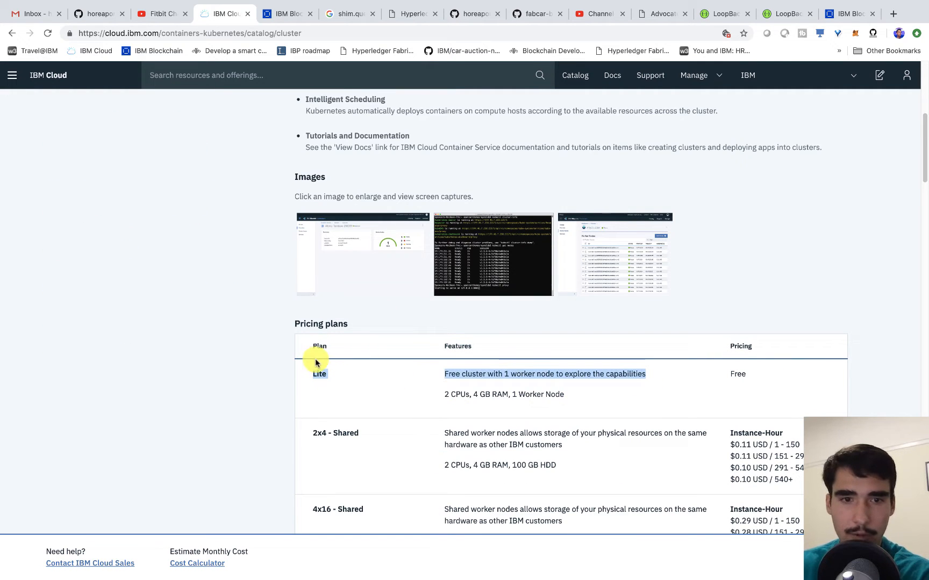
left_click(841, 557)
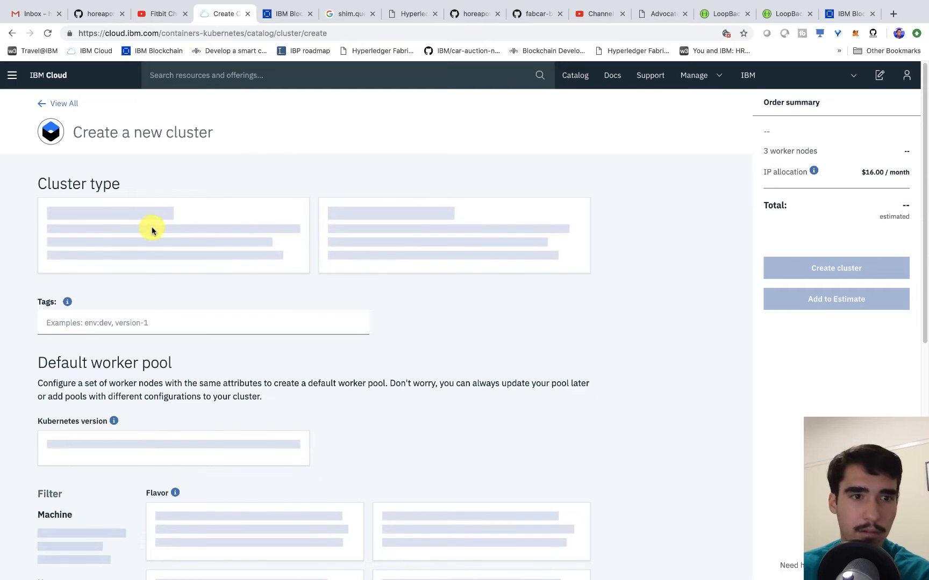
left_click(171, 254)
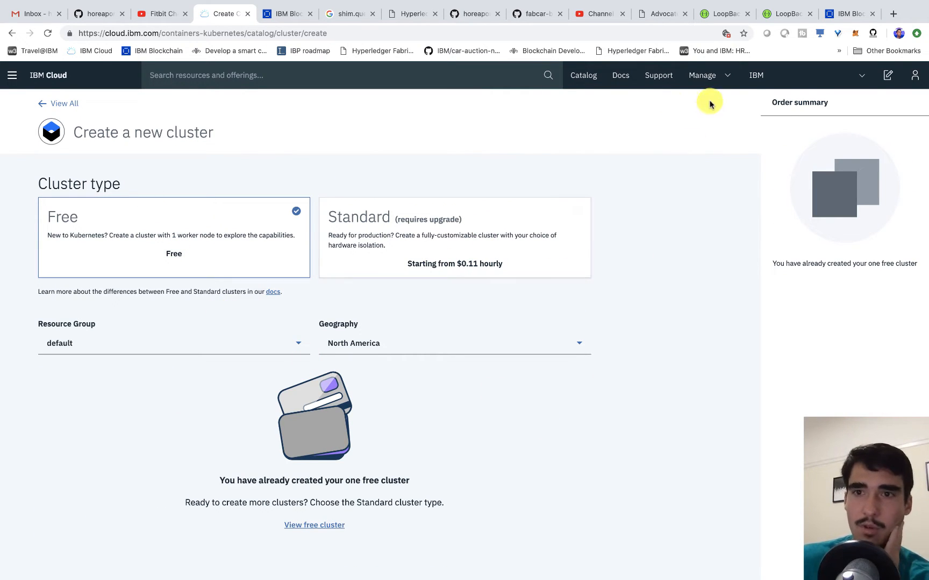
- Search the catalog for 'blockchain' and open the Blockchain Platform 2.0 offering
left_click(251, 78)
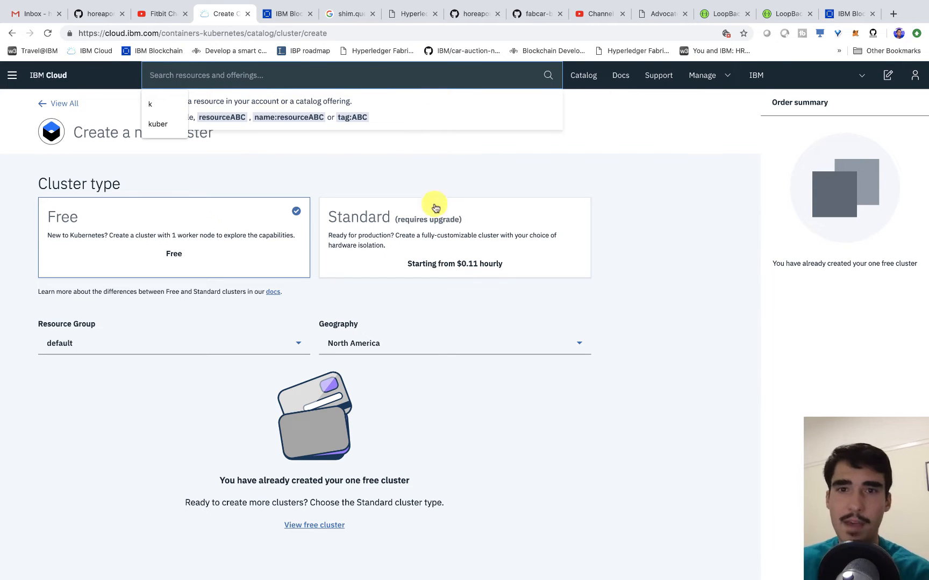
type("bloc")
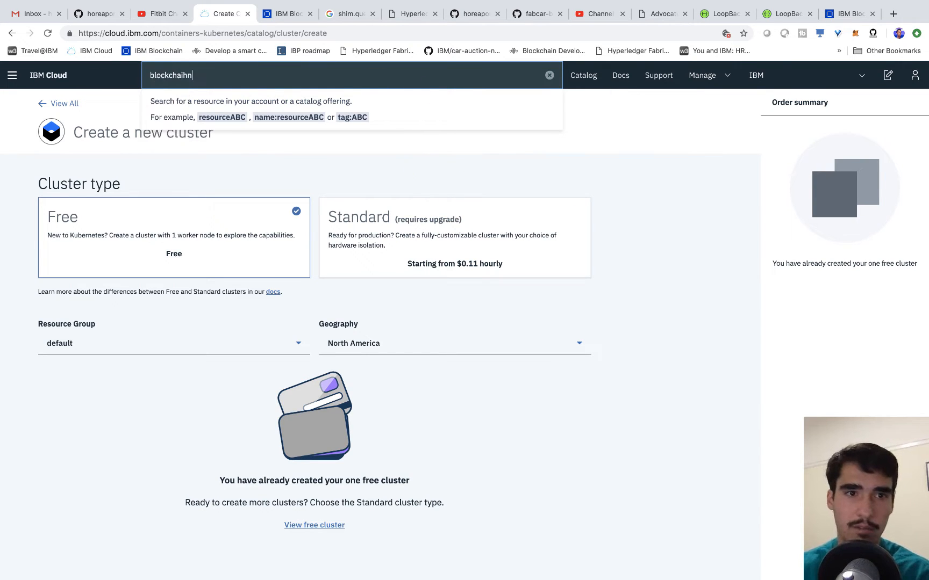
type("kchaihn")
key("BackSpace")
key("BackSpace")
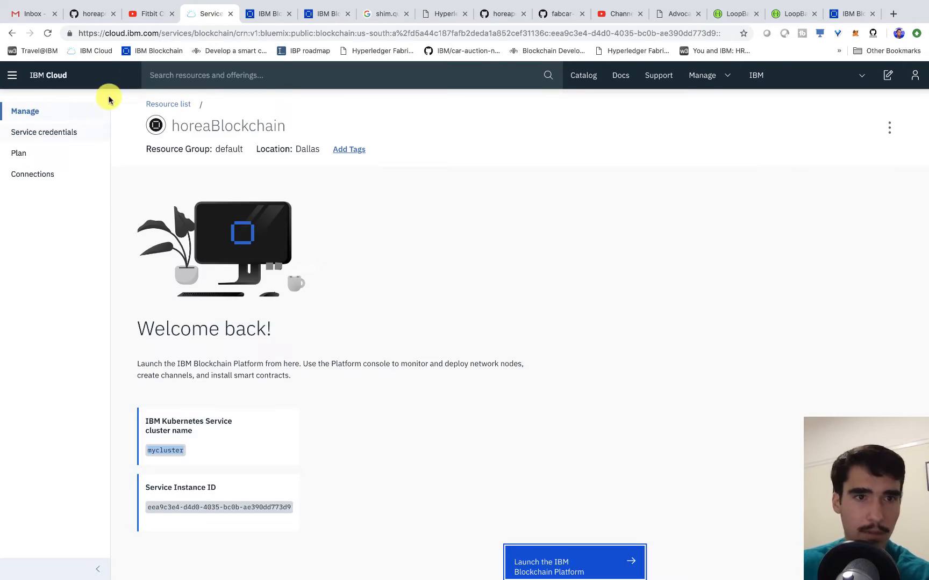
left_click(282, 81)
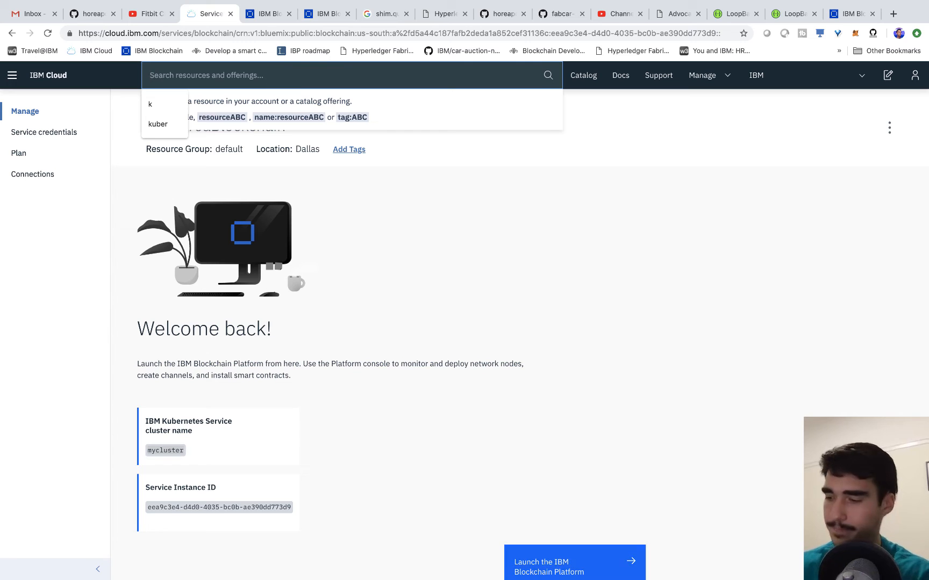
type("blockchain")
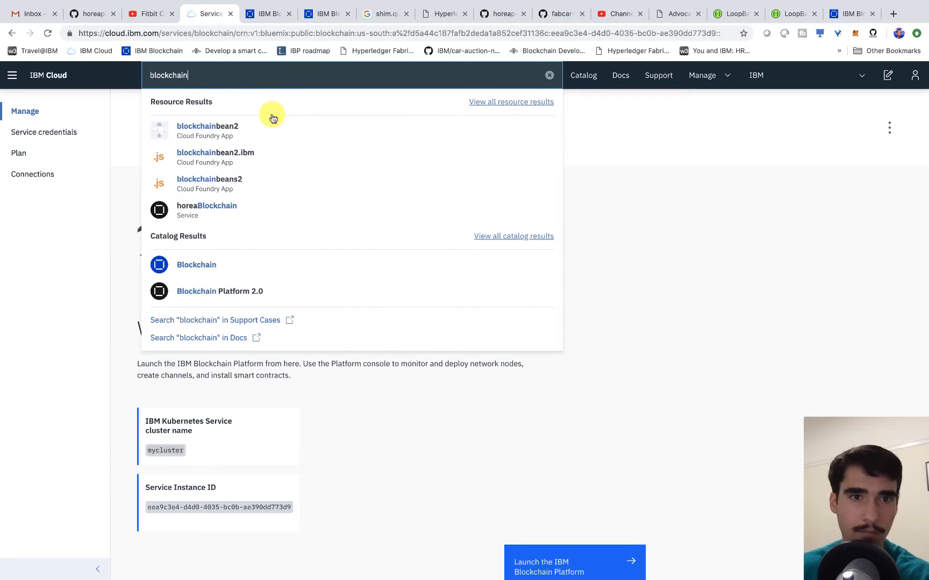
left_click(235, 289)
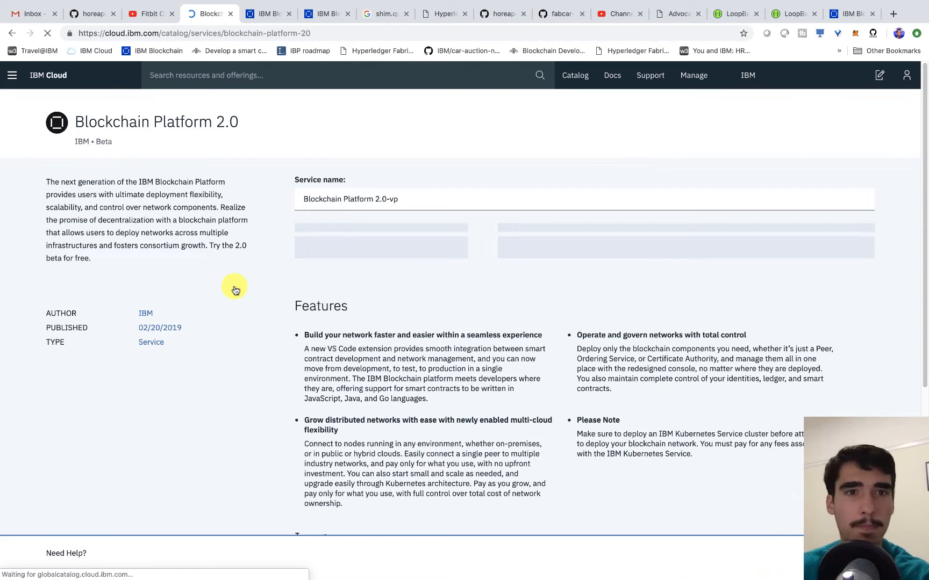
- Create the service in Dallas with a name starting 'blockchain-H' and continue to cluster deployment
triple_click(384, 197)
type("blockchain-Horea-YouTube")
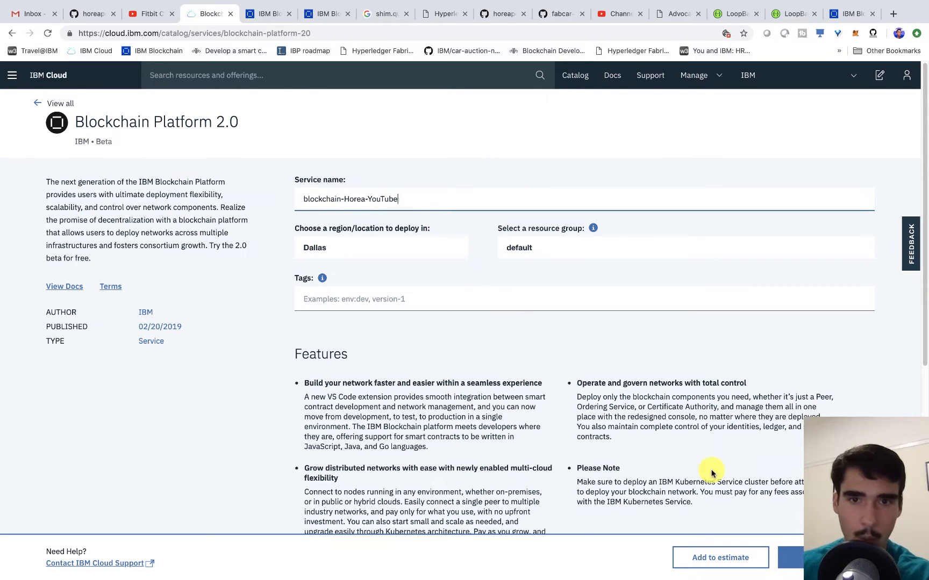
left_click(328, 248)
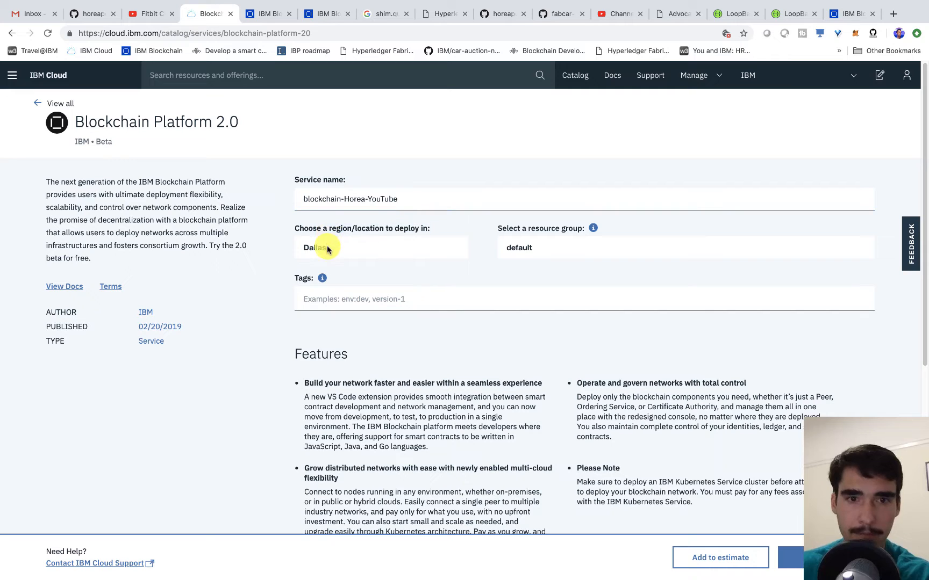
left_click(790, 557)
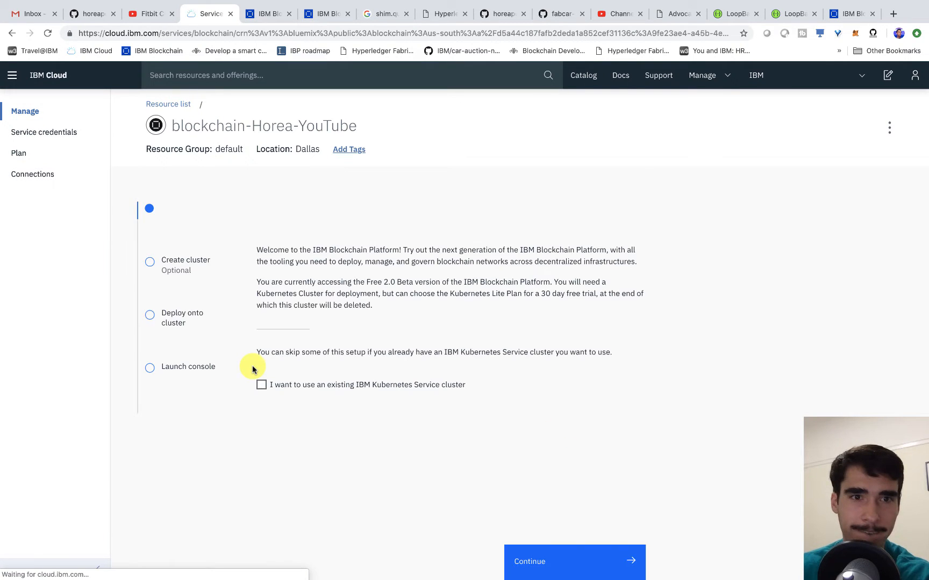
left_click(187, 325)
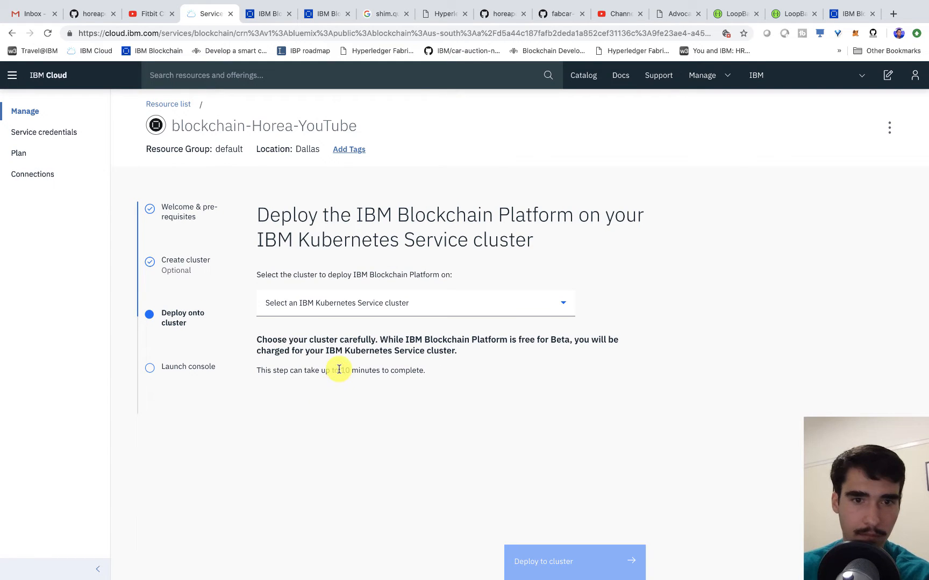
- Deploy the Blockchain Platform onto mycluster (Free) and launch its console
left_click(334, 315)
left_click(340, 324)
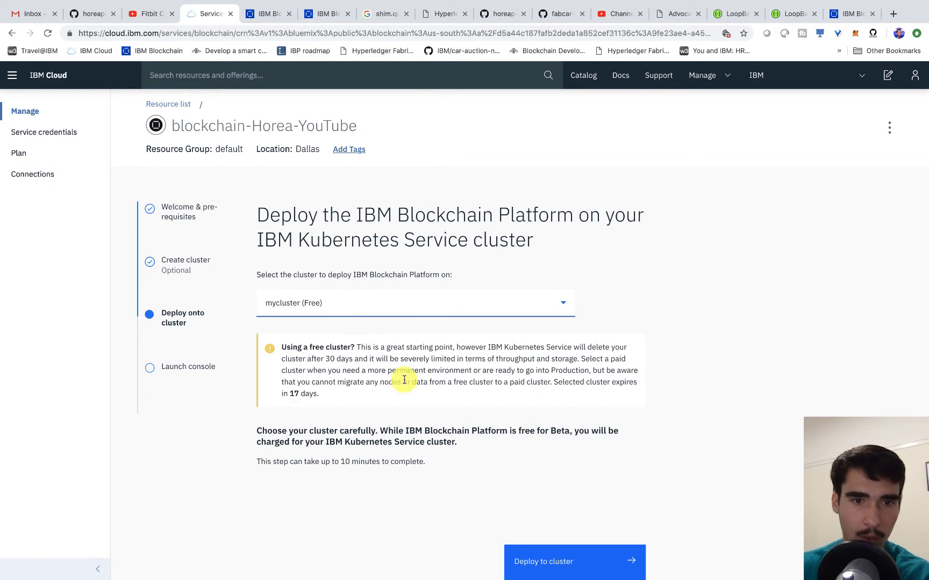
left_click(612, 562)
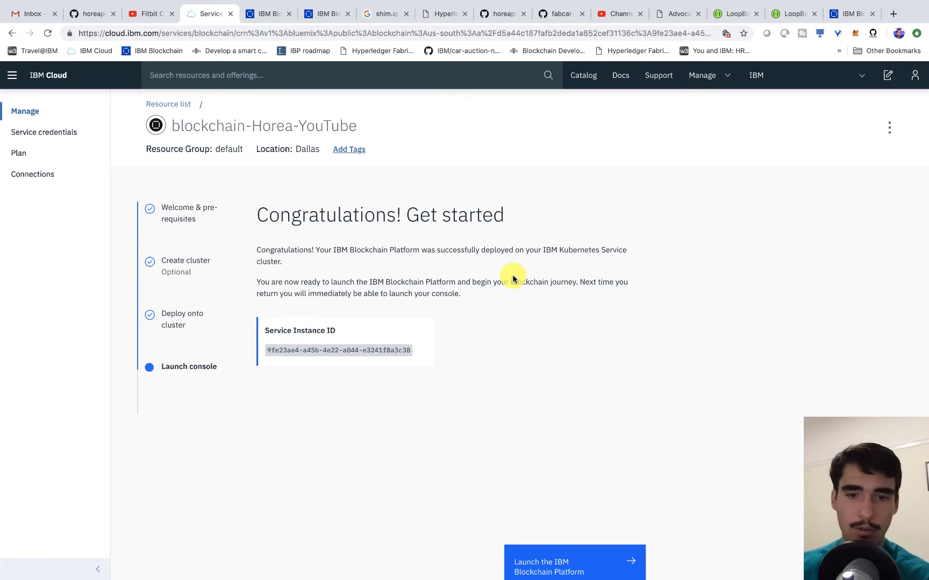
left_click(535, 561)
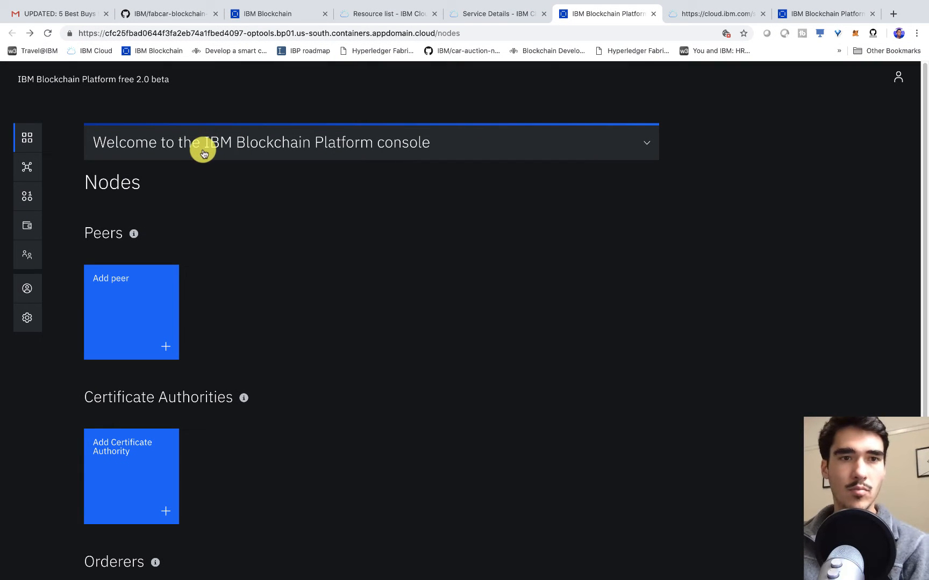
triple_click(19, 79)
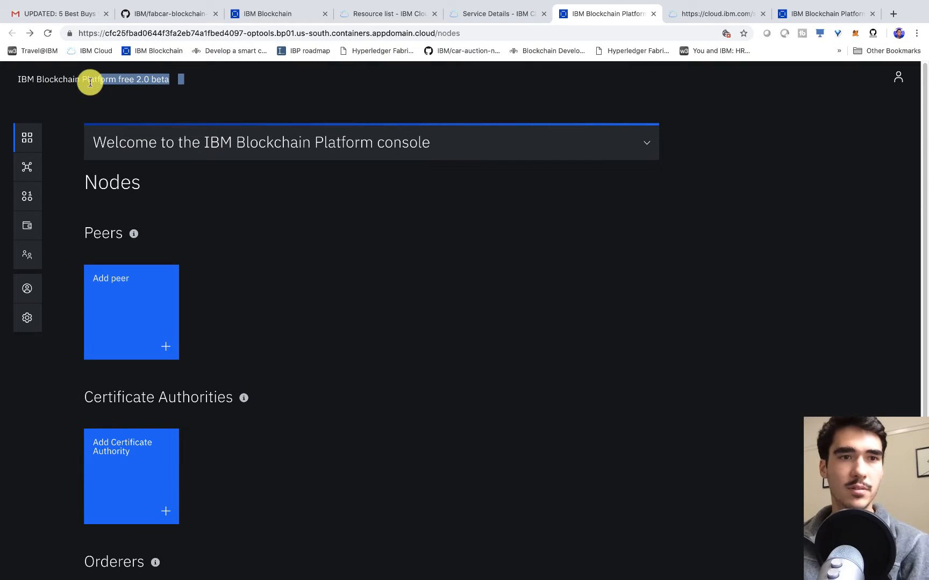
left_click(18, 79)
triple_click(17, 80)
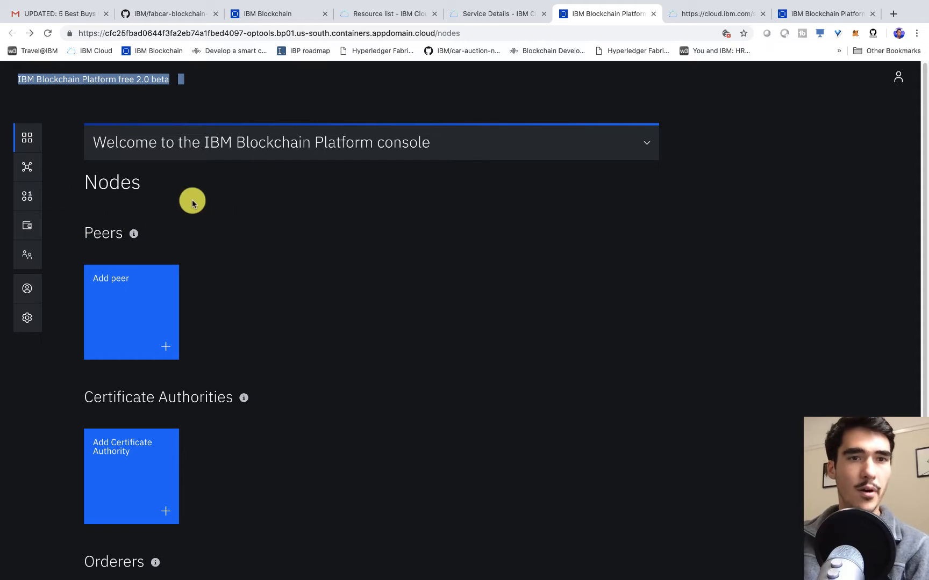
left_click(232, 204)
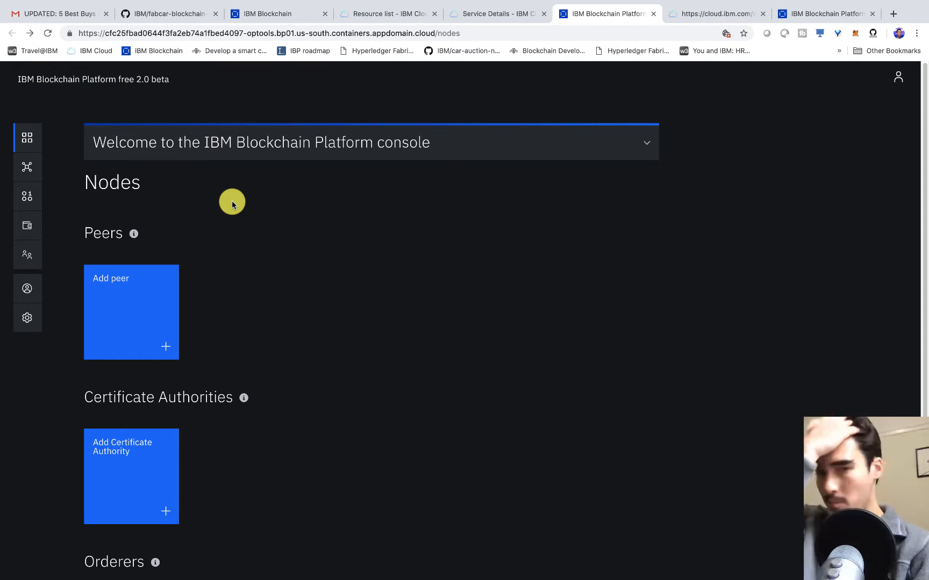
scroll(224, 220, "down", 2)
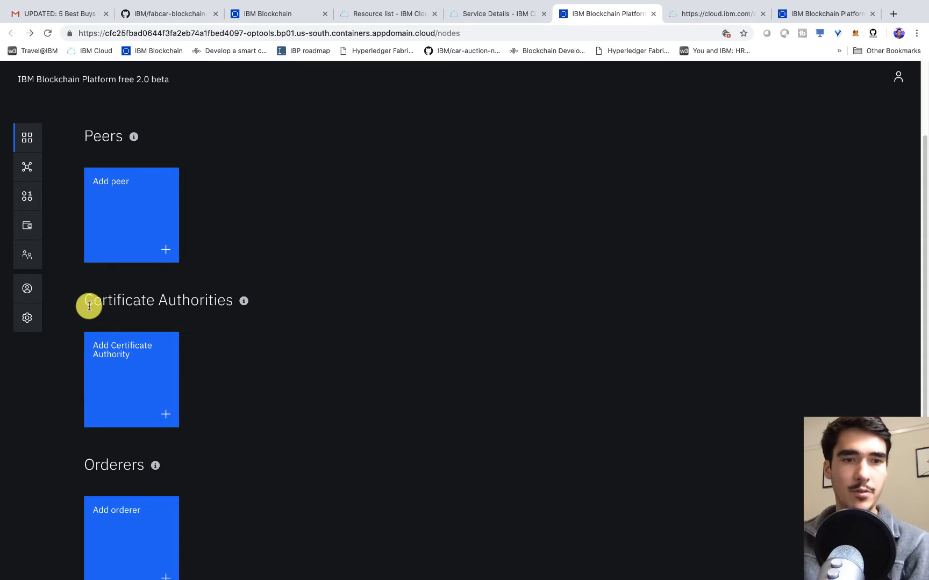
left_click_drag(86, 305, 237, 305)
left_click(269, 360)
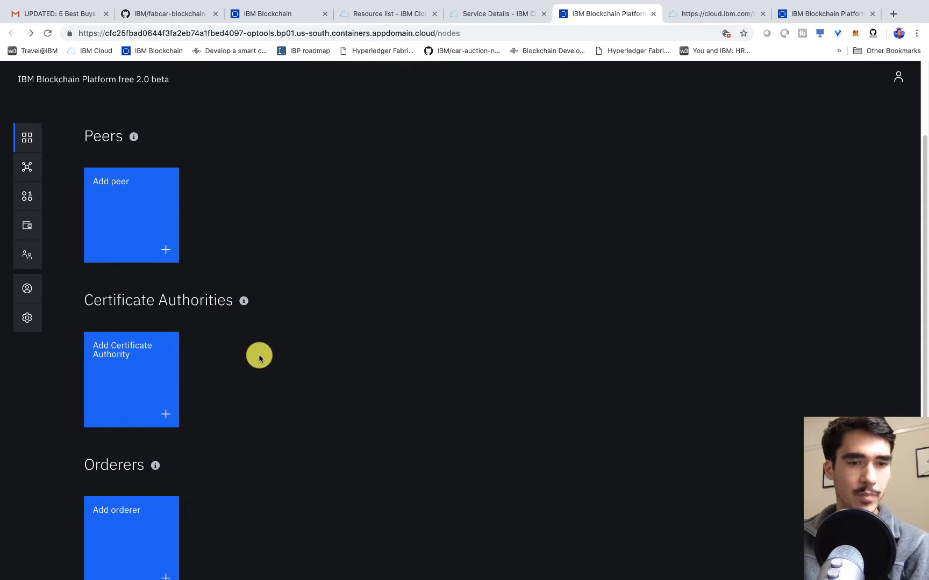
scroll(199, 460, "down", 1)
scroll(192, 471, "down", 1)
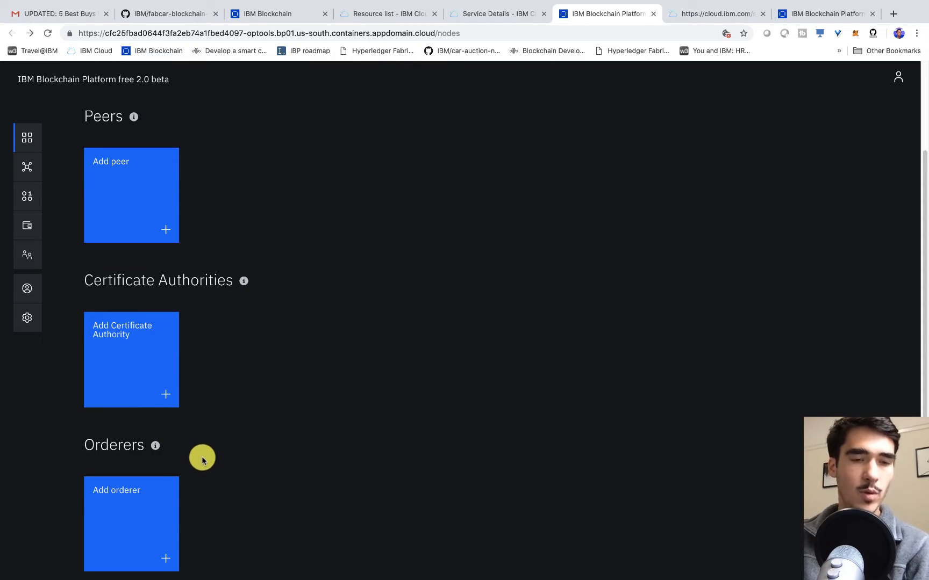
double_click(105, 441)
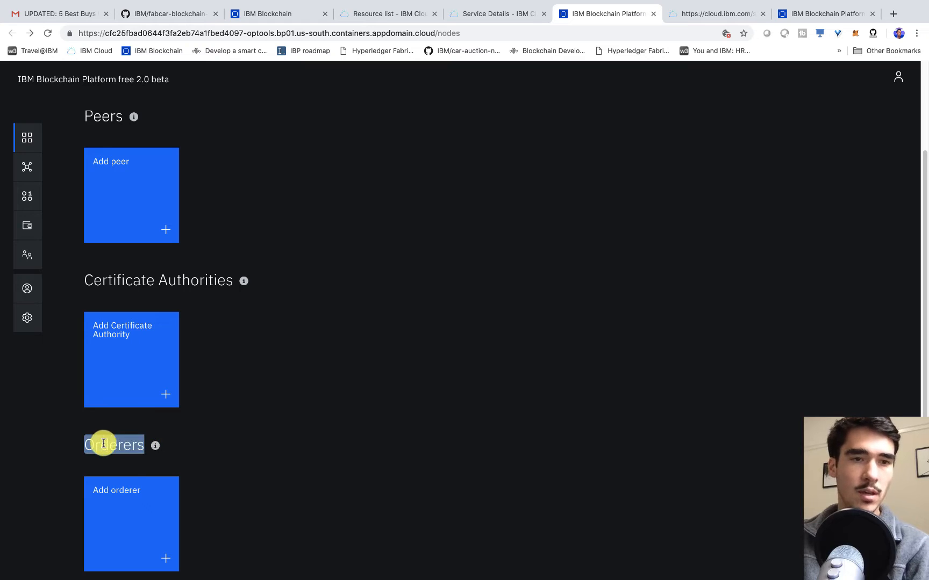
double_click(111, 119)
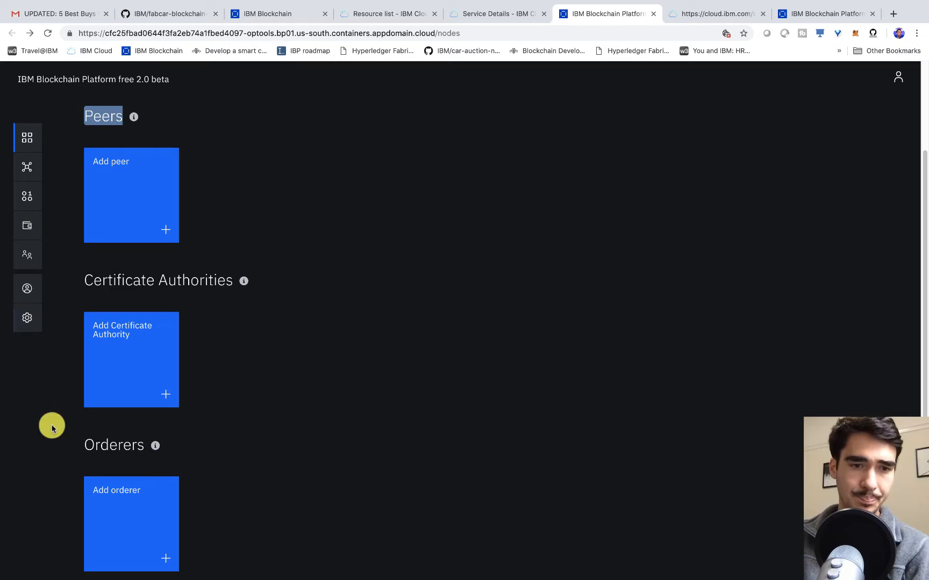
scroll(57, 445, "down", 1)
left_click_drag(70, 448, 153, 522)
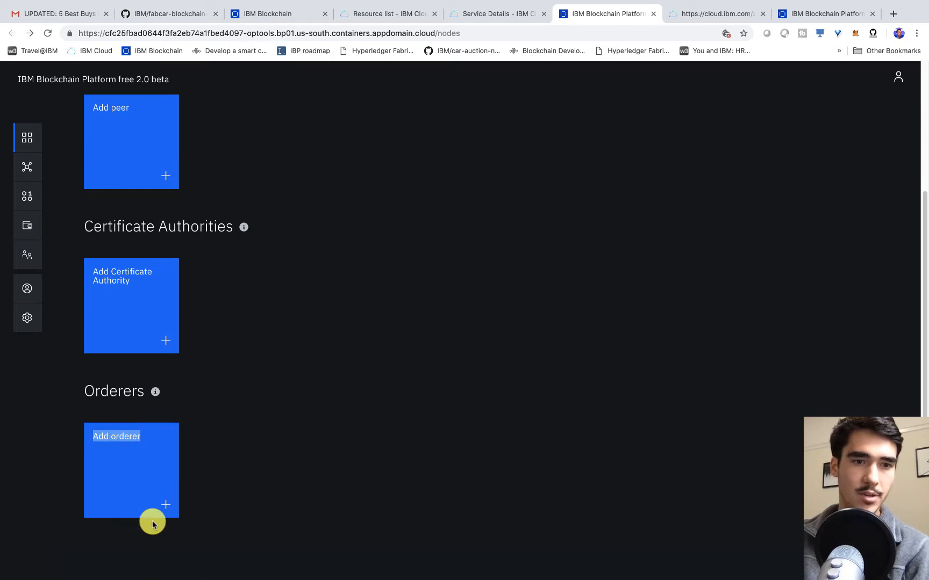
double_click(100, 392)
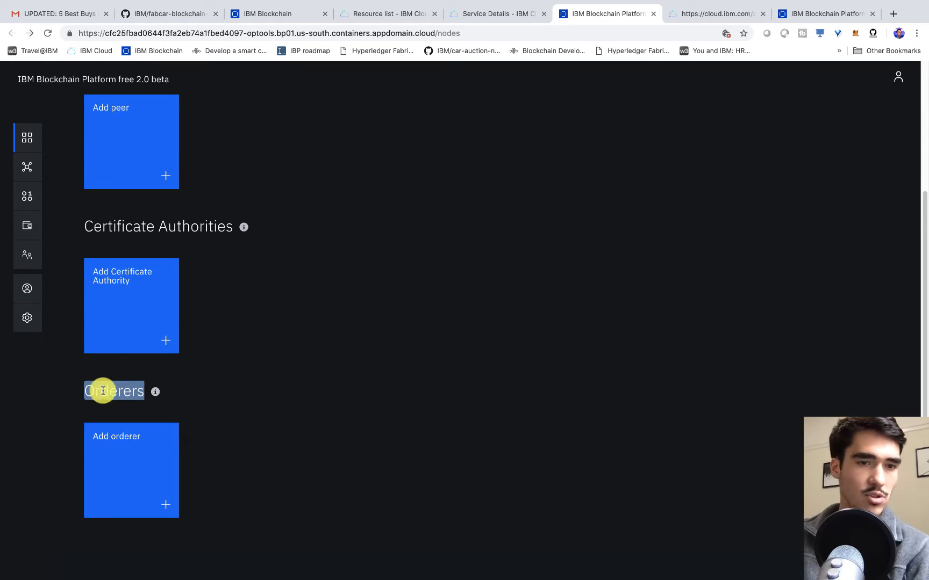
scroll(46, 244, "up", 2)
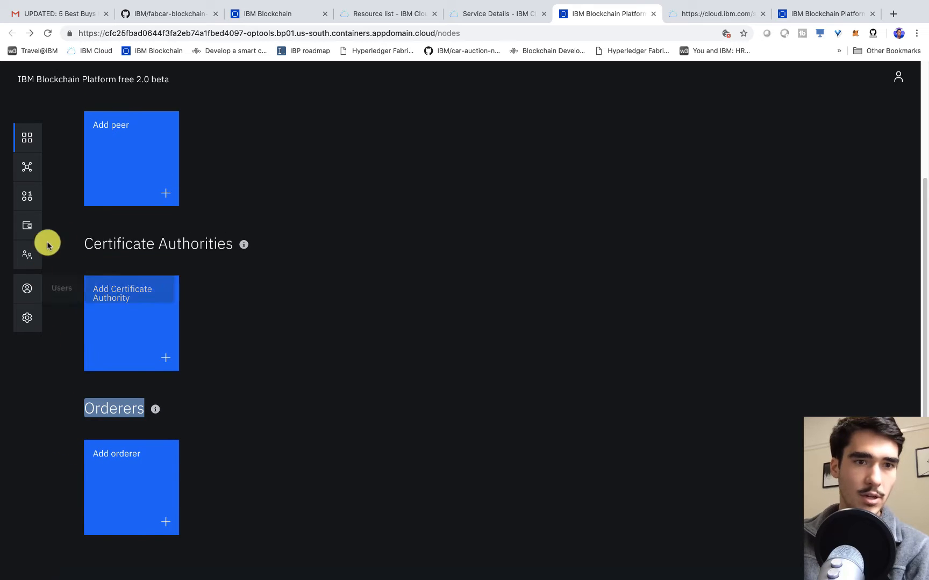
left_click_drag(86, 331, 230, 333)
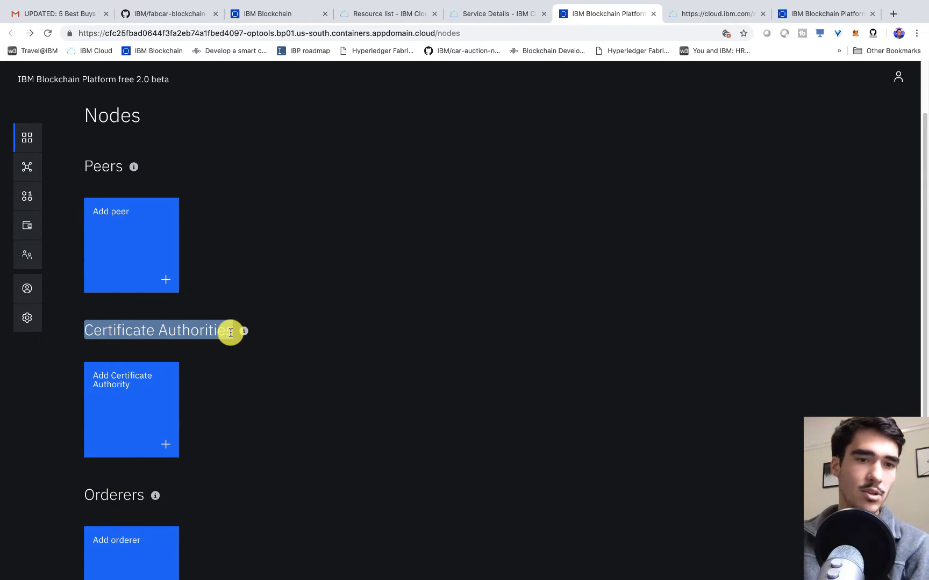
left_click(211, 396)
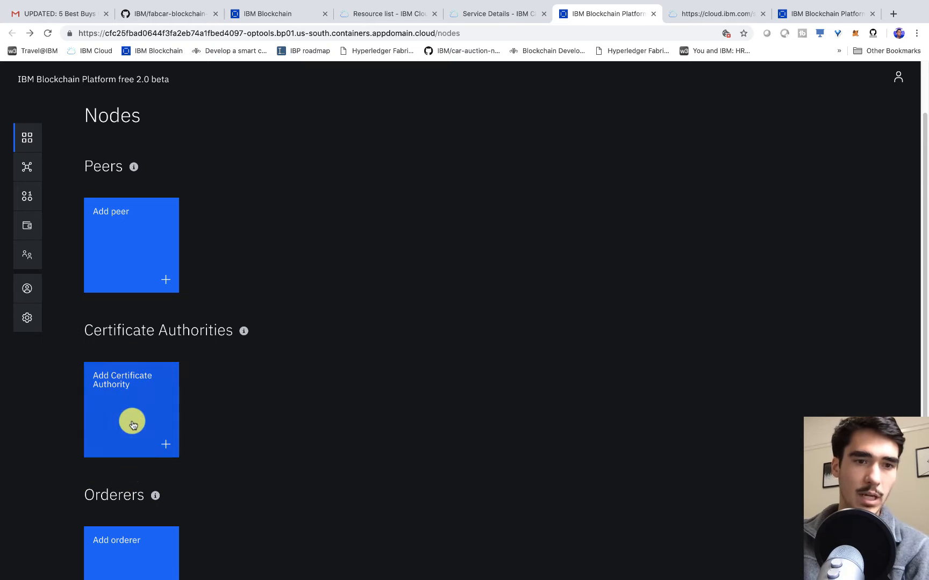
- Start a new IBM Cloud certificate authority with display name Org1 CA
left_click(150, 442)
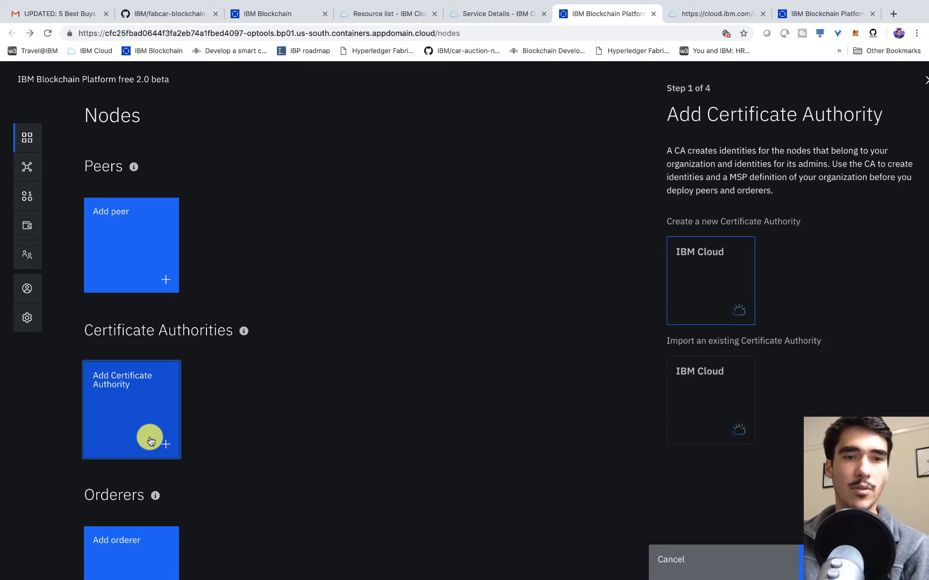
left_click_drag(657, 222, 764, 230)
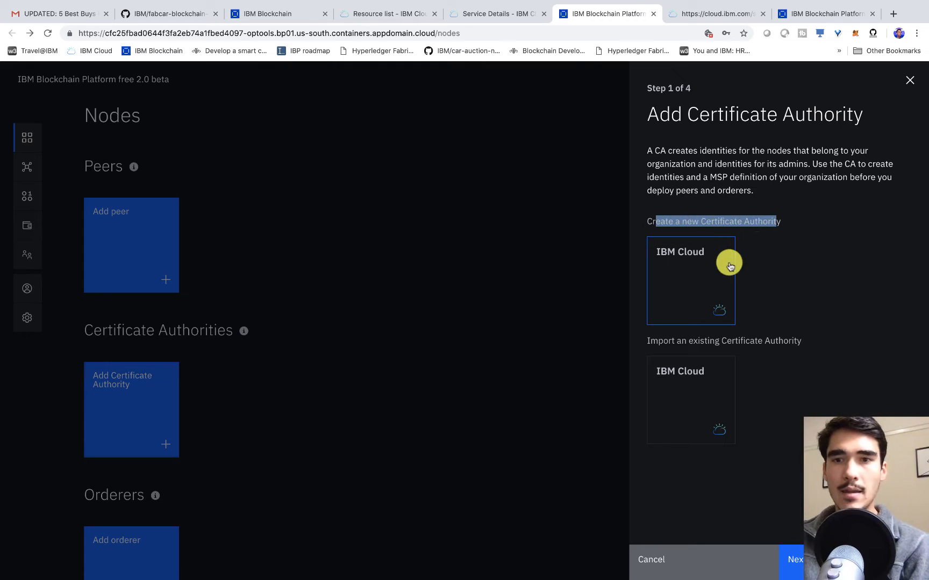
left_click(676, 291)
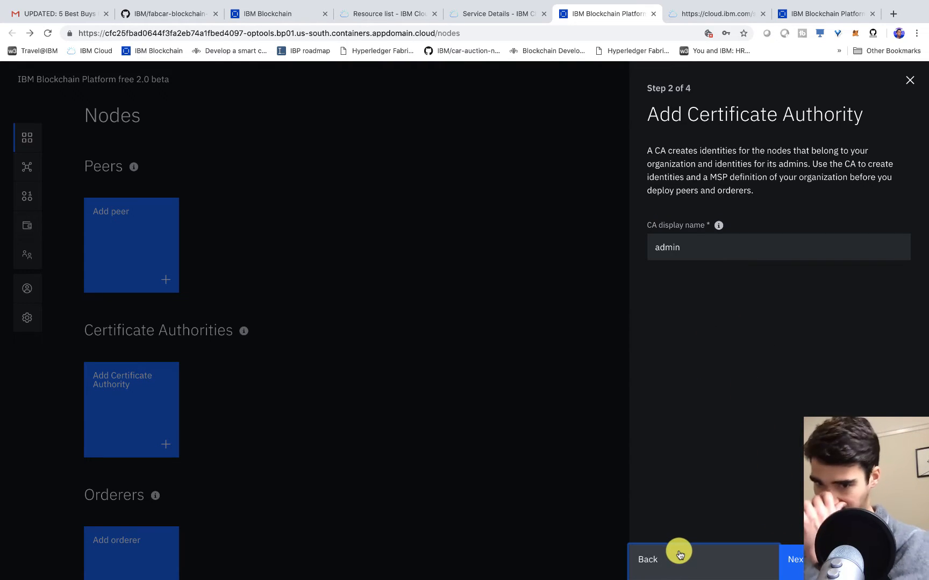
double_click(697, 254)
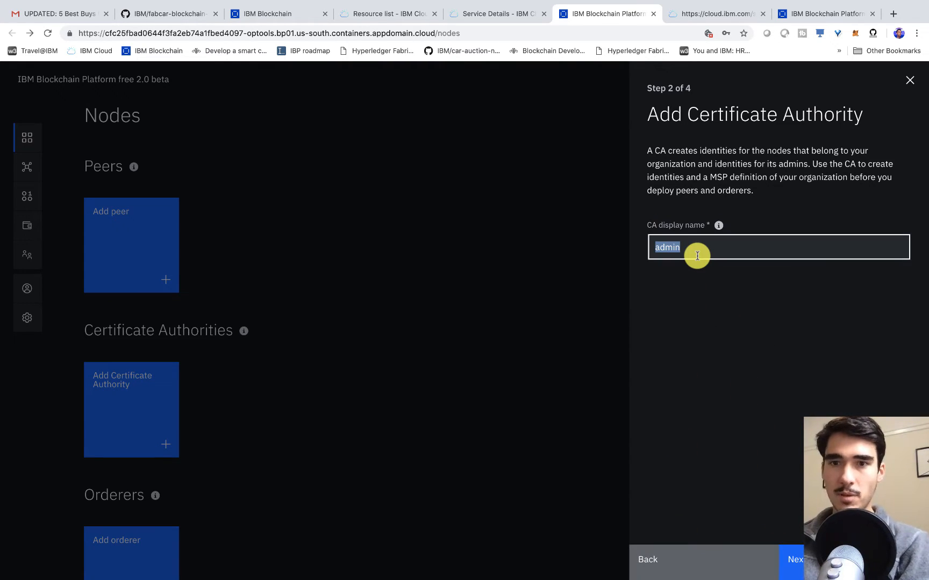
type("Org1 CA")
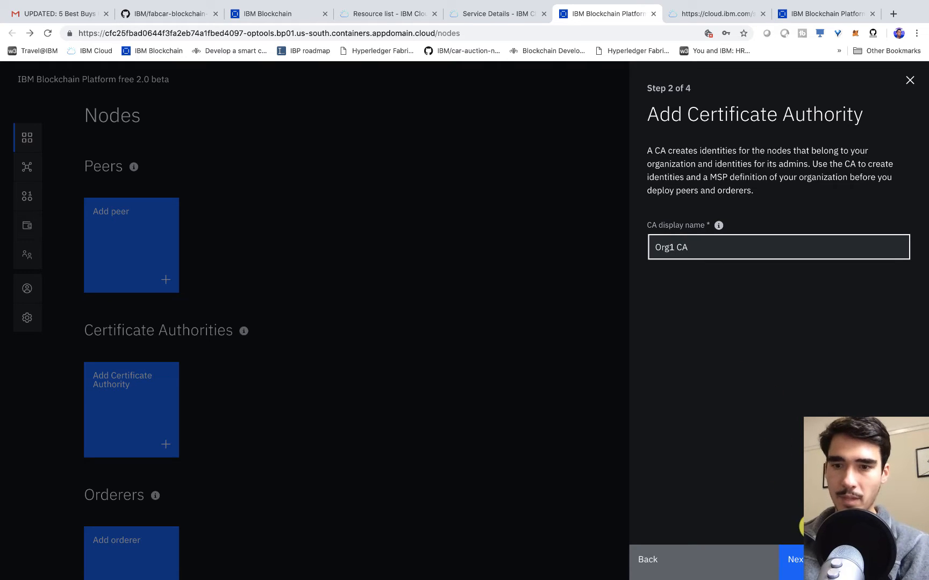
left_click(791, 560)
- Enter the admin enroll ID and secret and add the CA
double_click(714, 298)
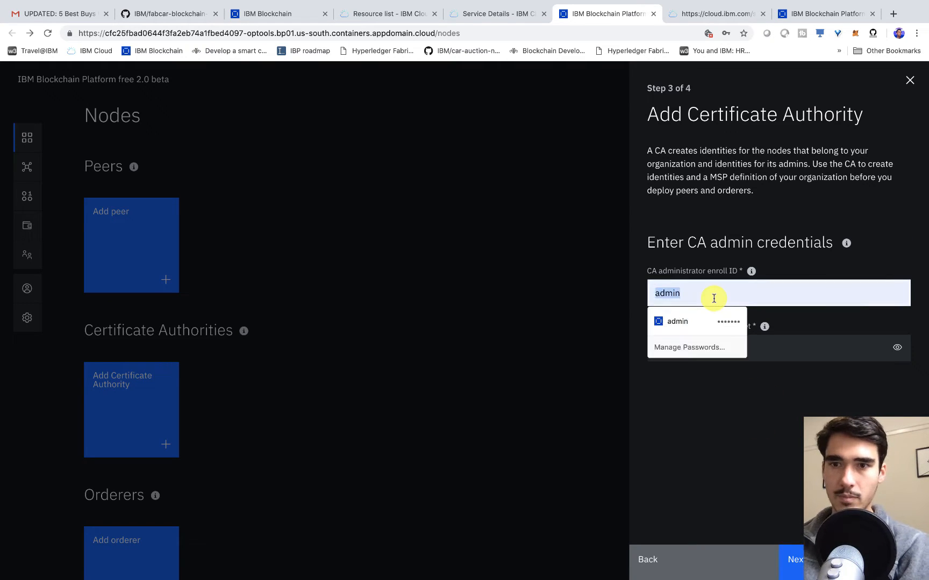
key("Tab")
key("Tab")
type("•••")
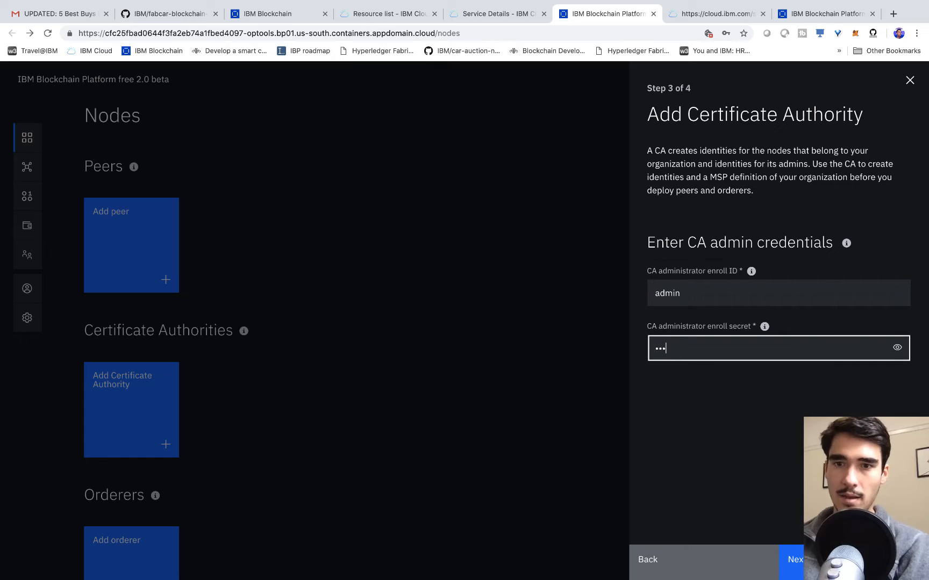
type("pw")
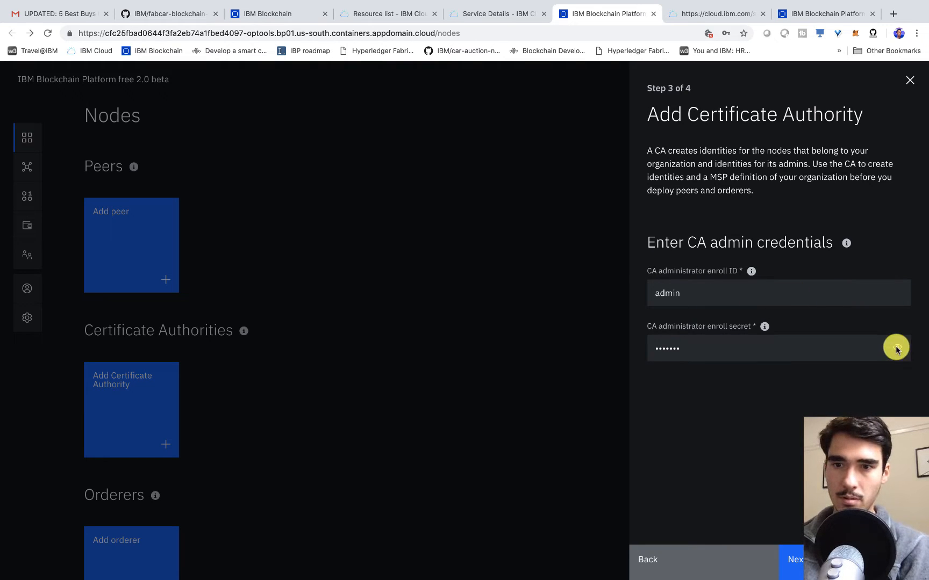
left_click(896, 347)
key("Return")
key("Return")
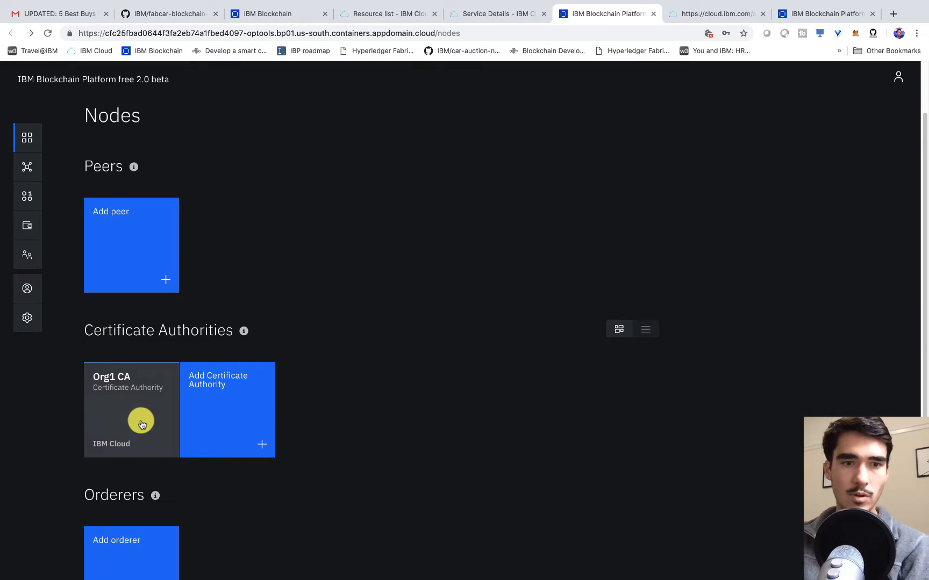
- Associate the admin enroll identity with Org1 CA for both the CA and TLS CA
left_click(119, 407)
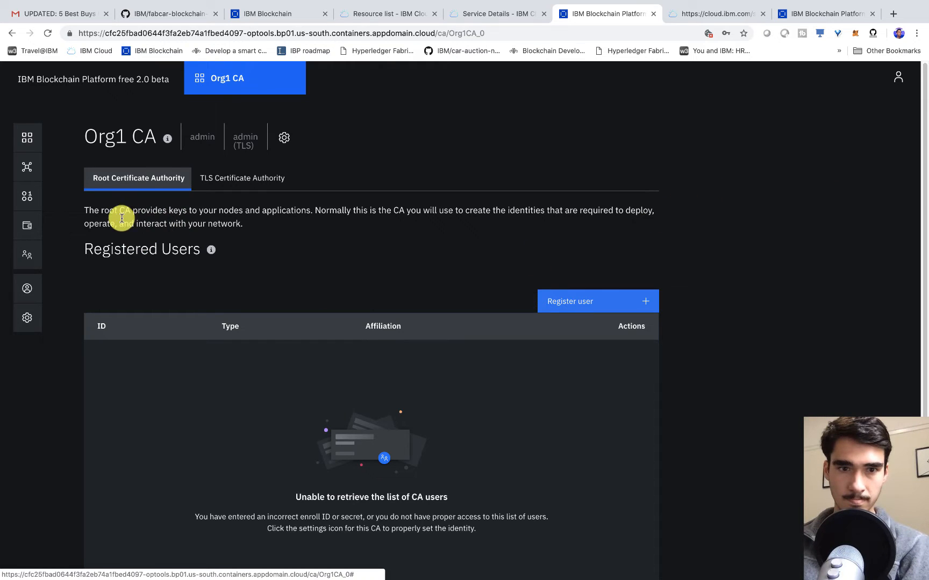
left_click(284, 137)
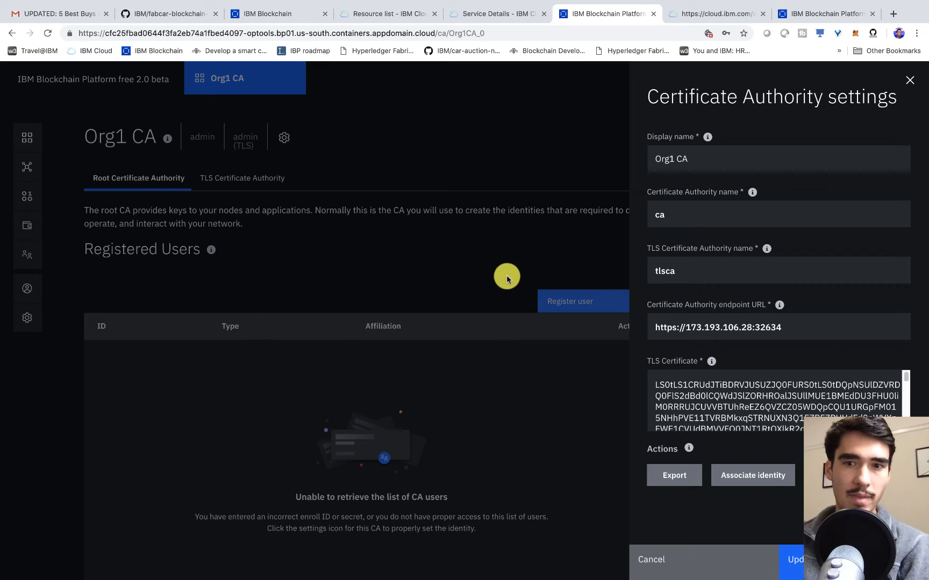
left_click(747, 481)
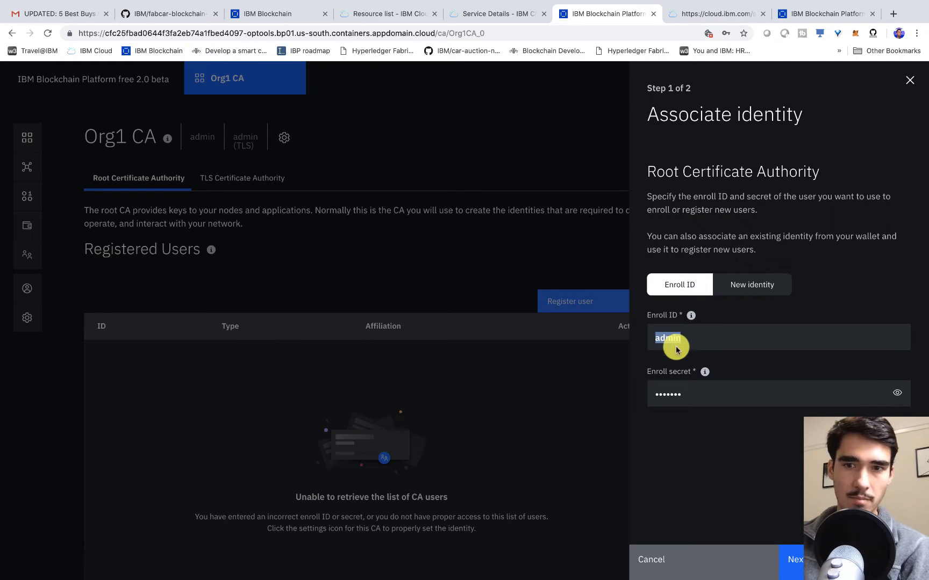
left_click(897, 389)
left_click(790, 559)
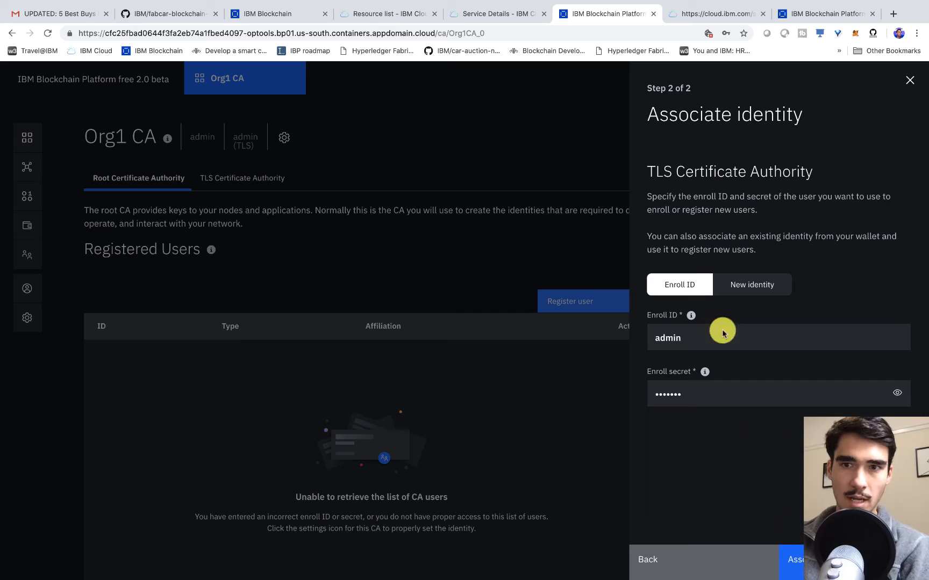
left_click_drag(655, 171, 818, 174)
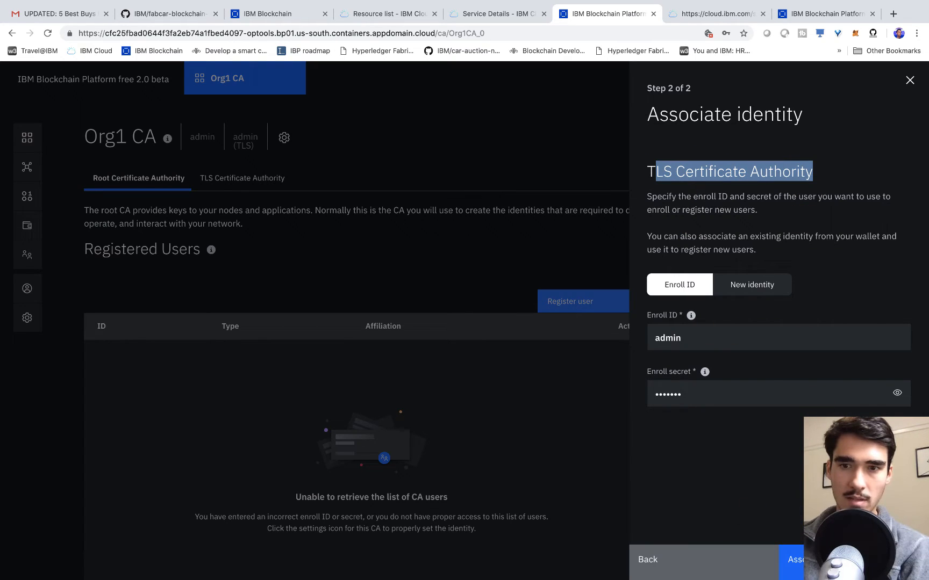
left_click(790, 559)
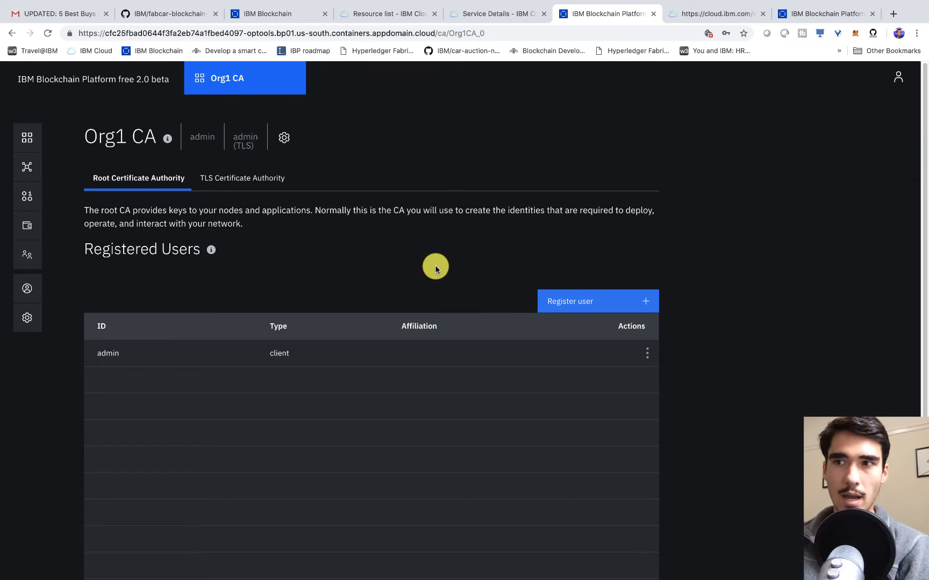
- Start a new Org1 CA user with enroll ID org1admin and its enroll secret
left_click(598, 305)
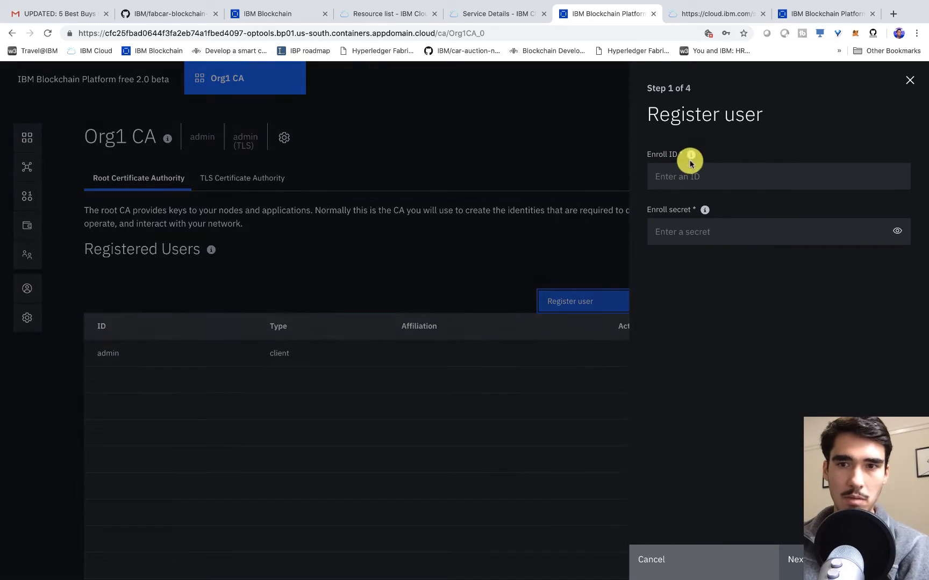
left_click(701, 181)
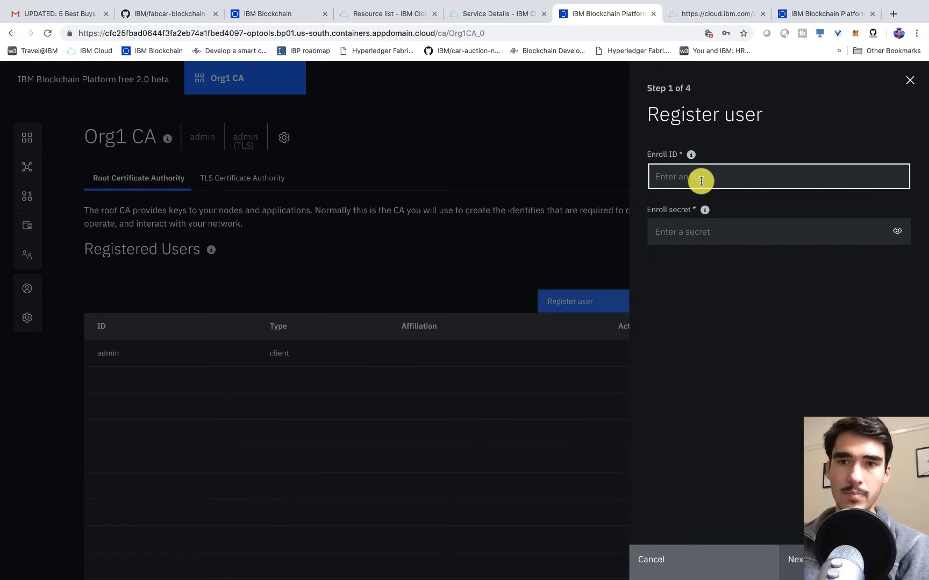
type("org1a")
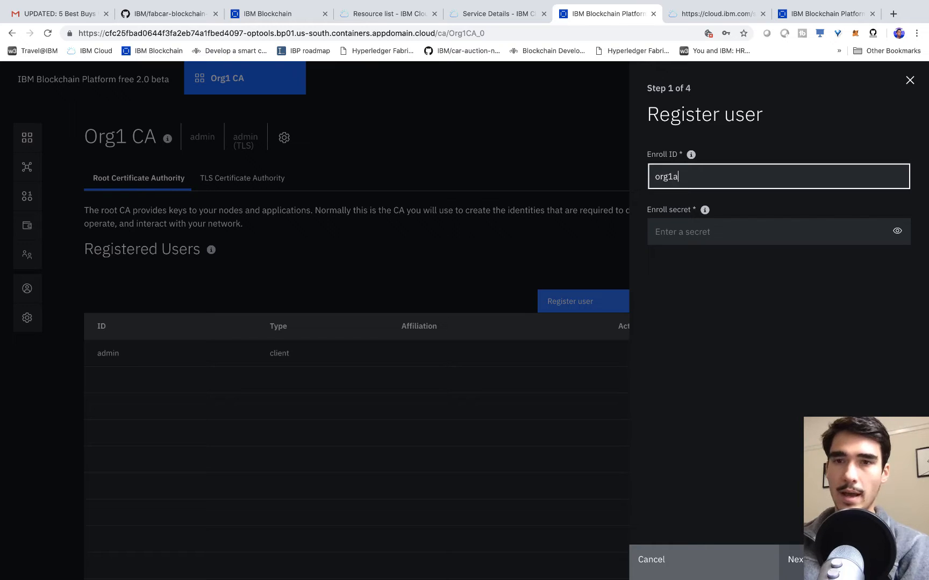
key("Tab")
key("Tab")
type("•••")
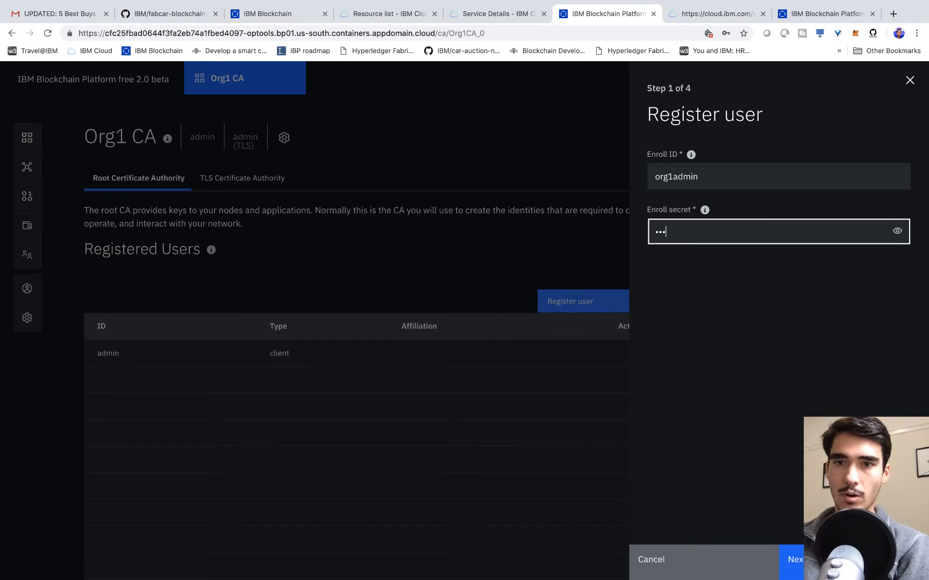
type("1adminpw")
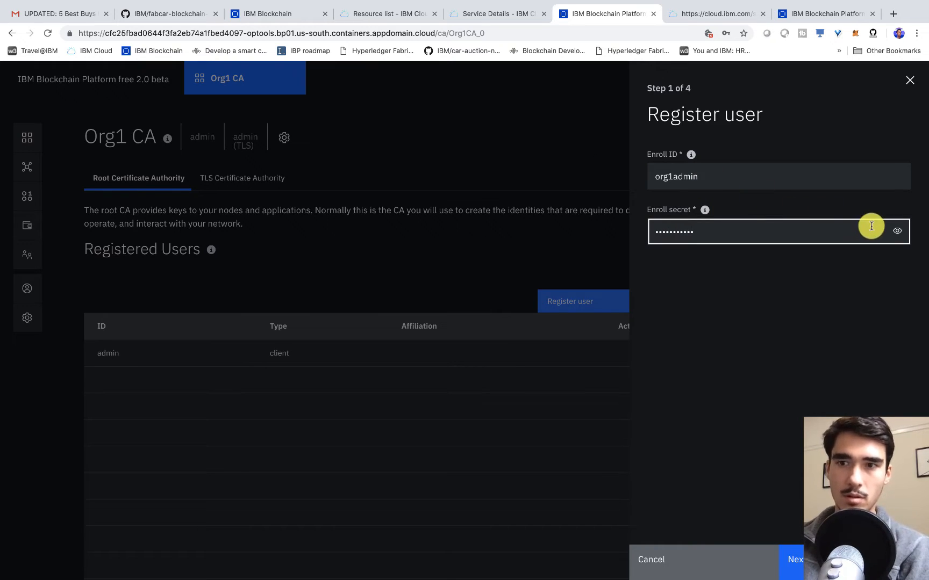
left_click(897, 230)
- Set affiliation org1 and register org1admin as a client
left_click(792, 559)
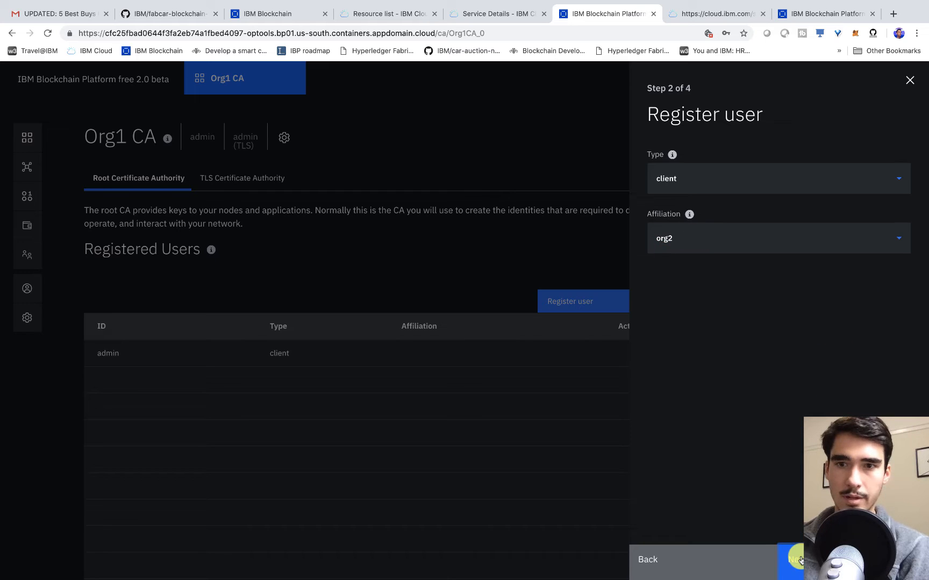
left_click(708, 251)
scroll(712, 301, "down", 1)
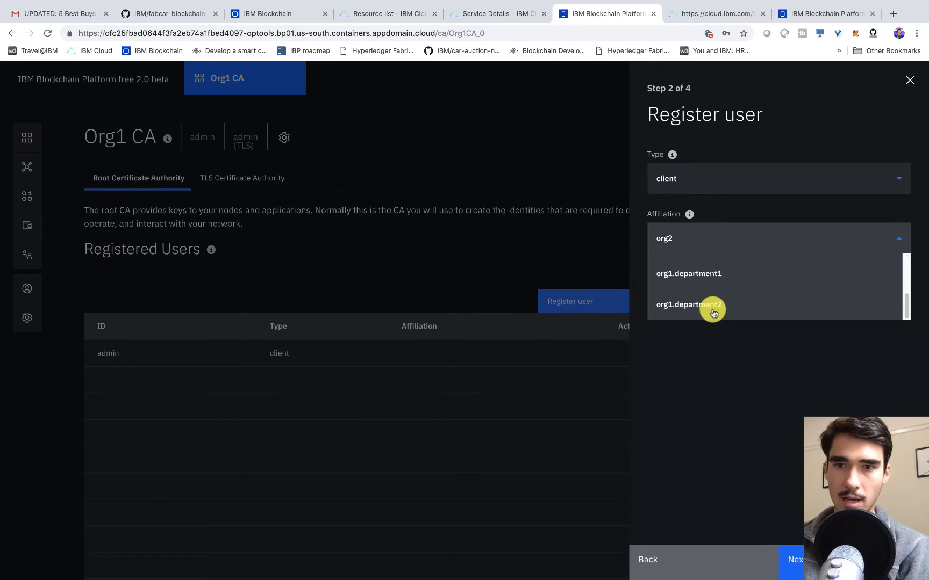
scroll(713, 311, "up", 2)
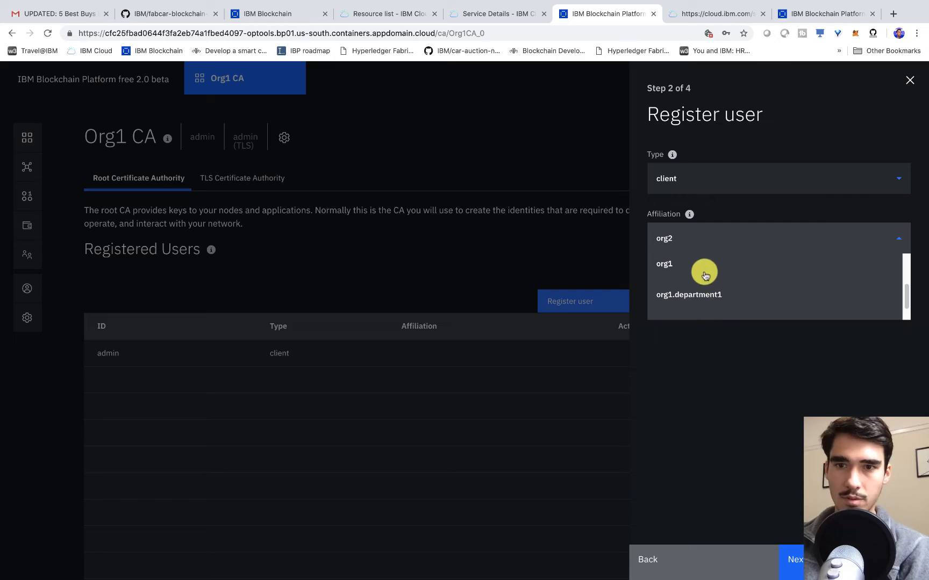
left_click(699, 267)
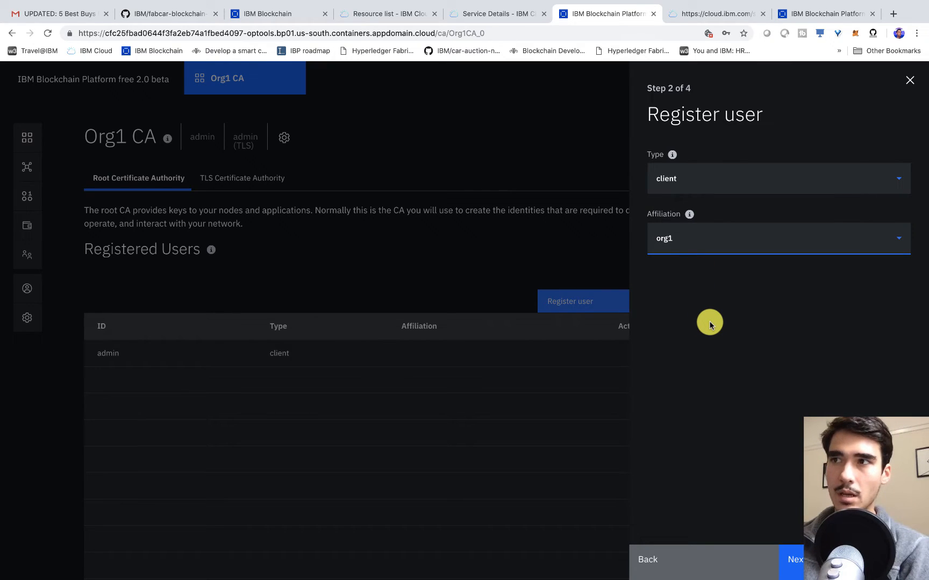
left_click(788, 559)
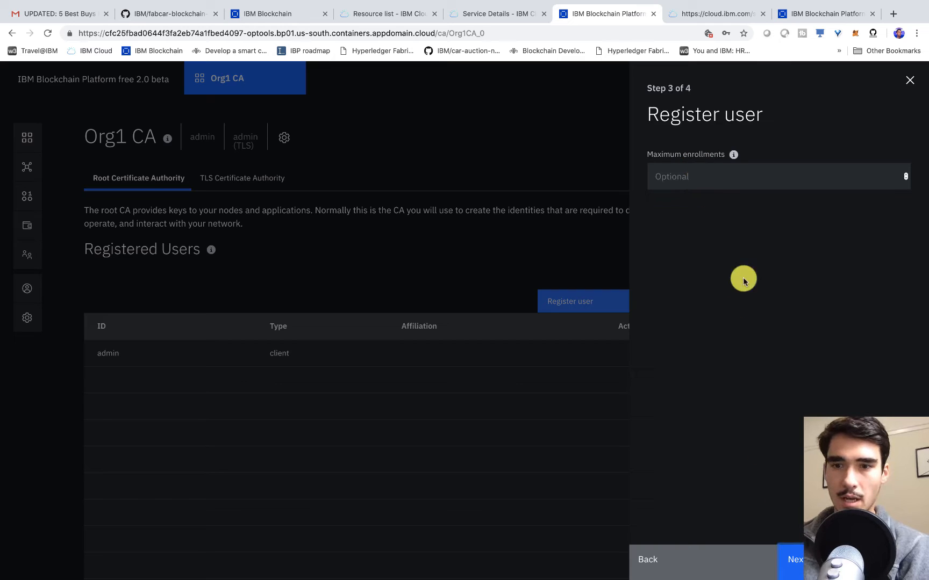
left_click(828, 560)
left_click(828, 560)
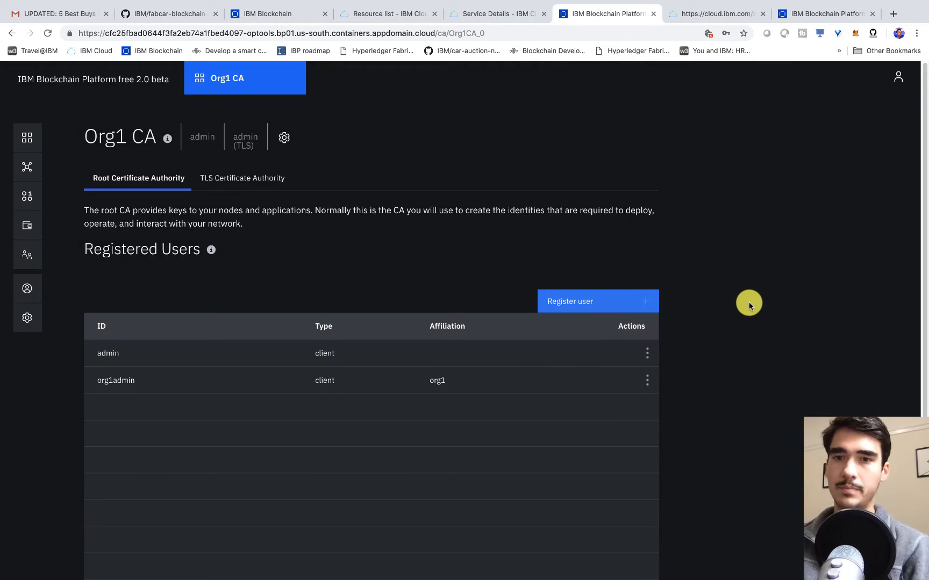
- Start another Org1 CA user with enroll ID peer1 and its enroll secret
left_click(616, 306)
left_click(716, 175)
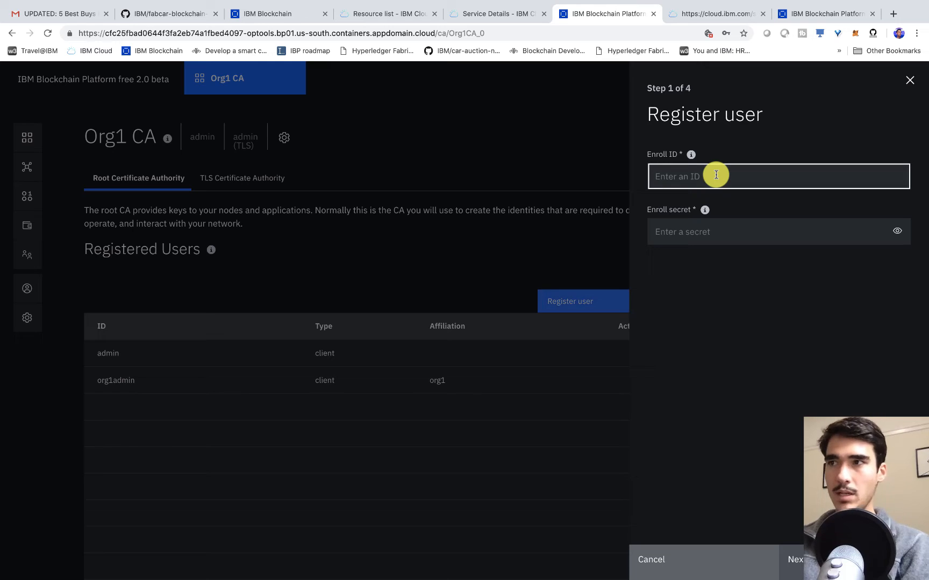
type("peer1")
key("Tab")
key("Tab")
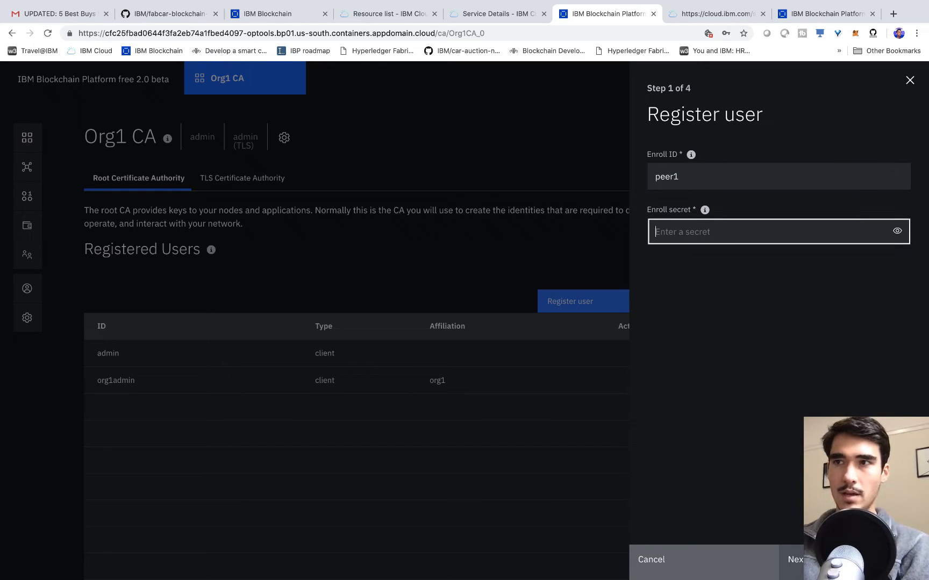
type("peer1pw")
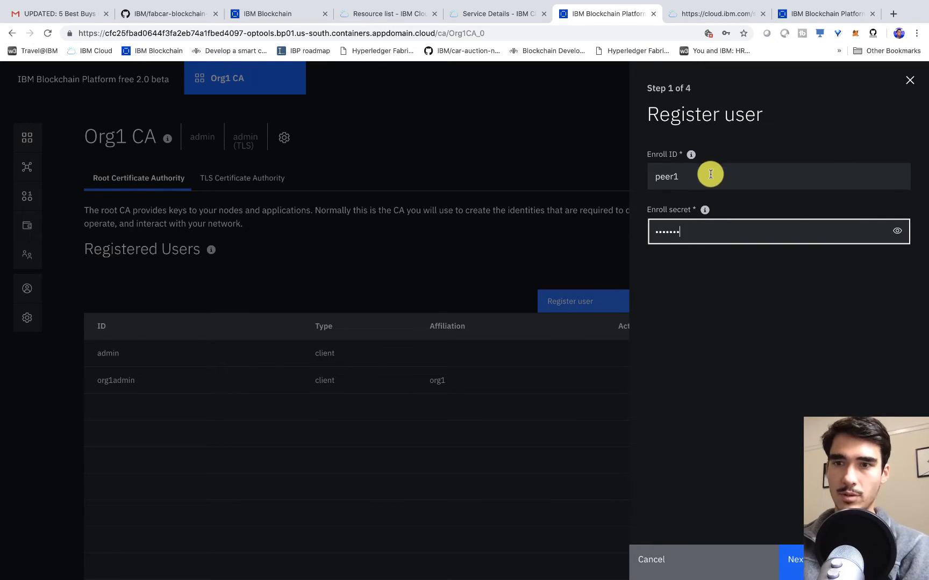
left_click(897, 231)
- Set type peer and affiliation org1, then register peer1
key("Return")
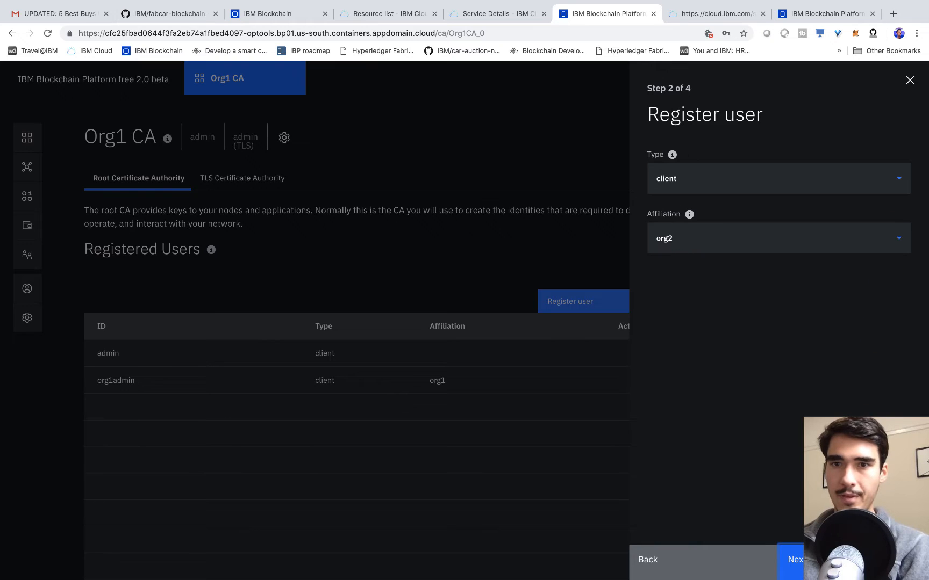
left_click(711, 183)
left_click(672, 242)
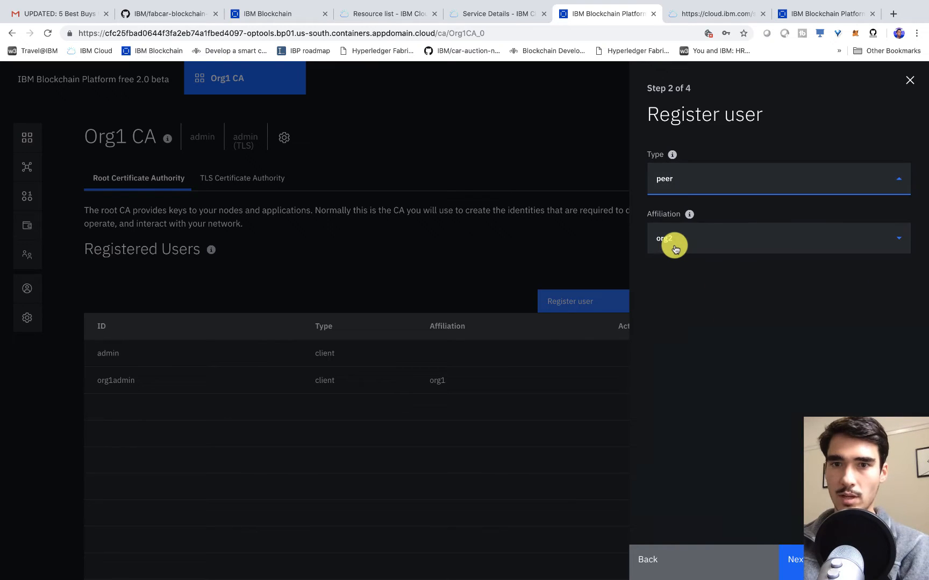
left_click(743, 235)
scroll(684, 275, "down", 1)
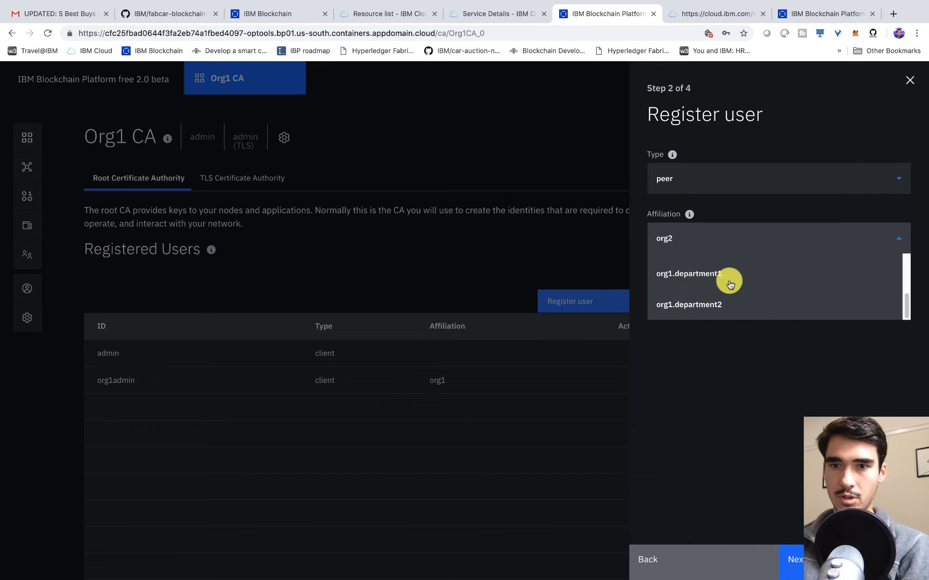
scroll(763, 282, "up", 1)
left_click(683, 266)
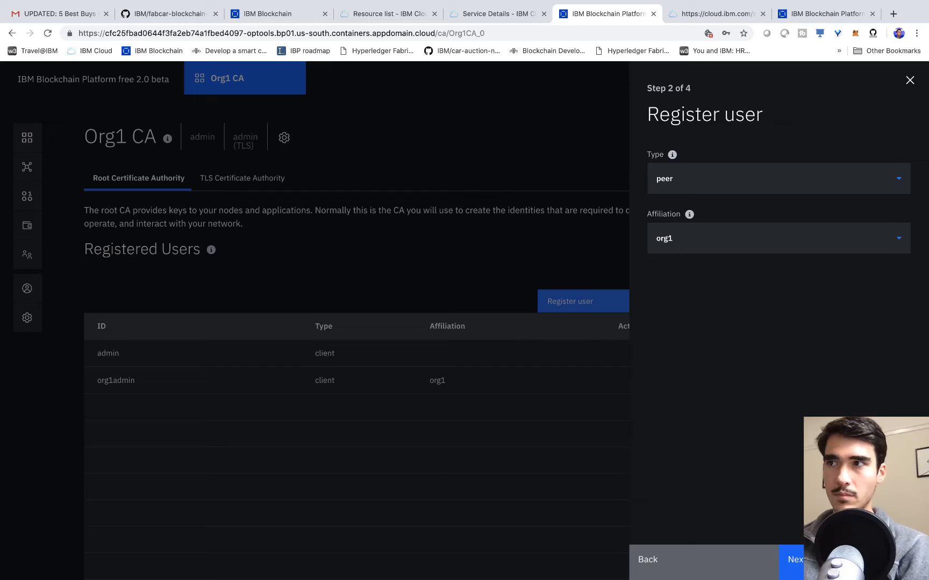
left_click(828, 561)
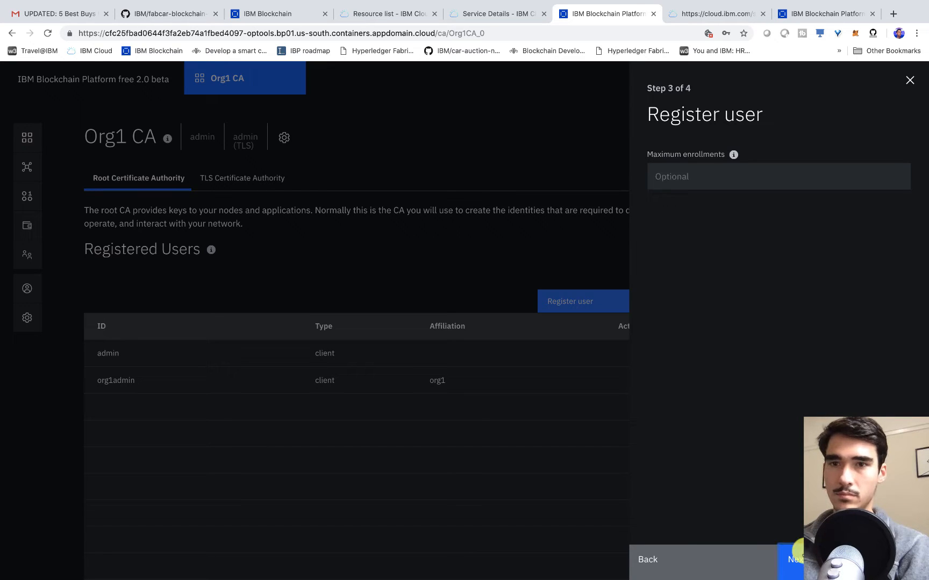
left_click(828, 560)
left_click(827, 561)
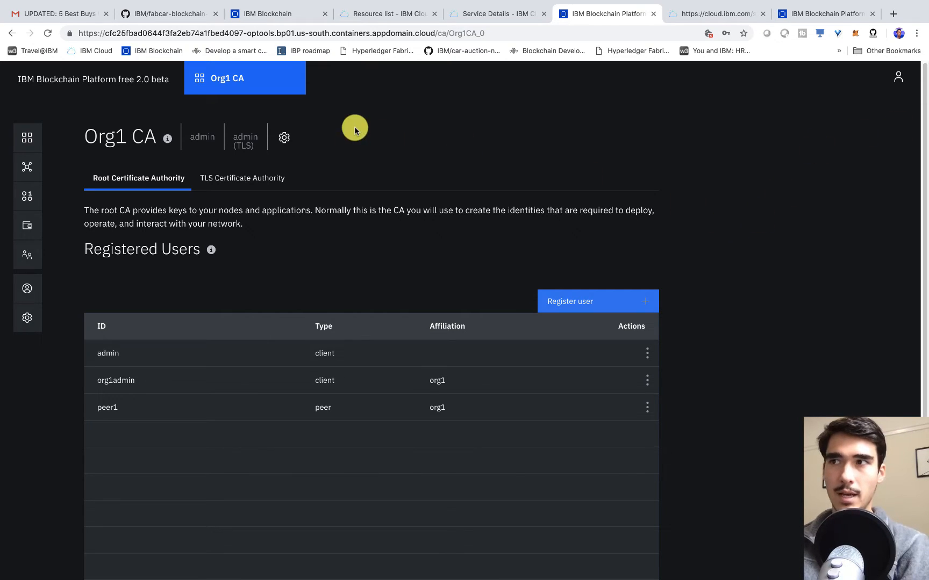
- Begin an MSP definition named Org1 MSP with ID org1msp and root CA Org1 CA
left_click(20, 258)
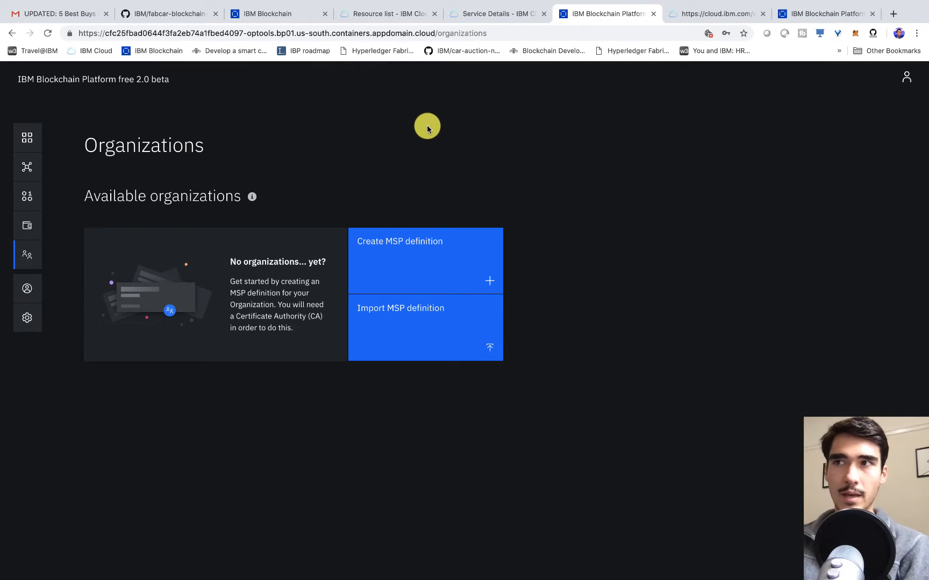
left_click(421, 261)
left_click(511, 253)
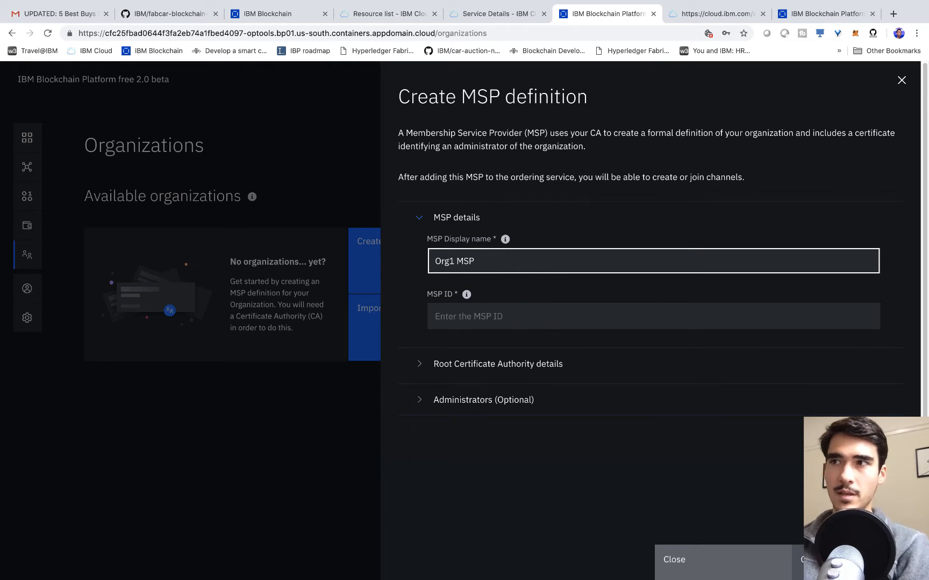
left_click(584, 309)
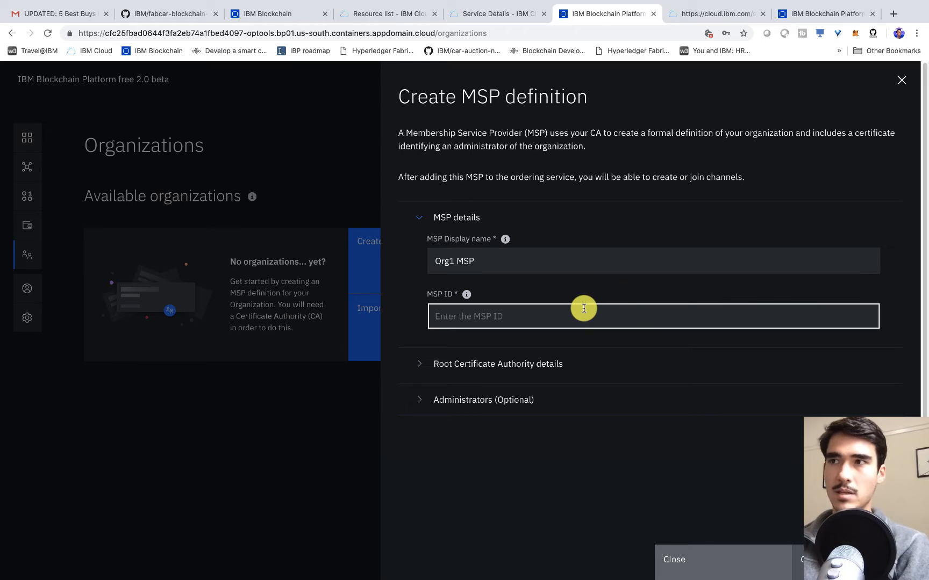
type("org1msp")
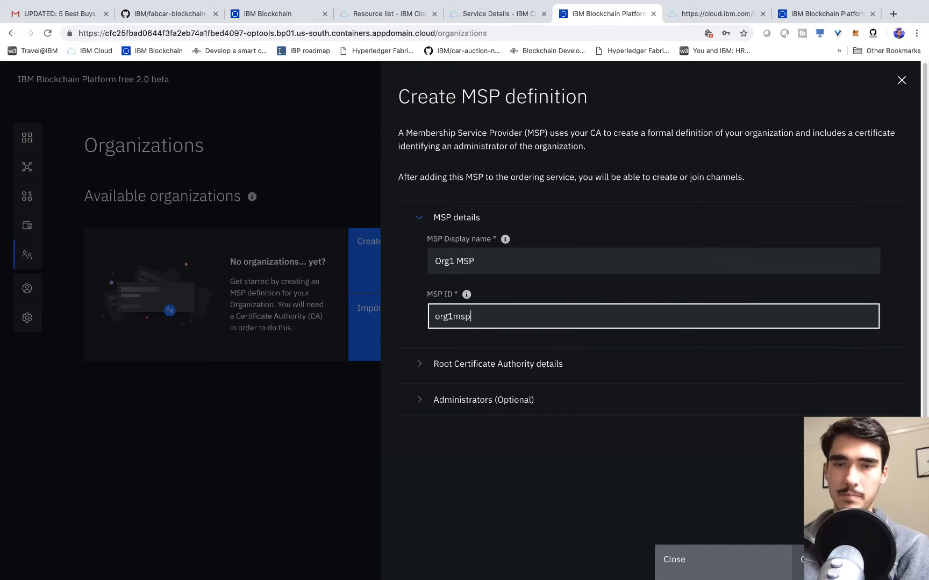
left_click(429, 364)
scroll(591, 371, "down", 2)
left_click(544, 344)
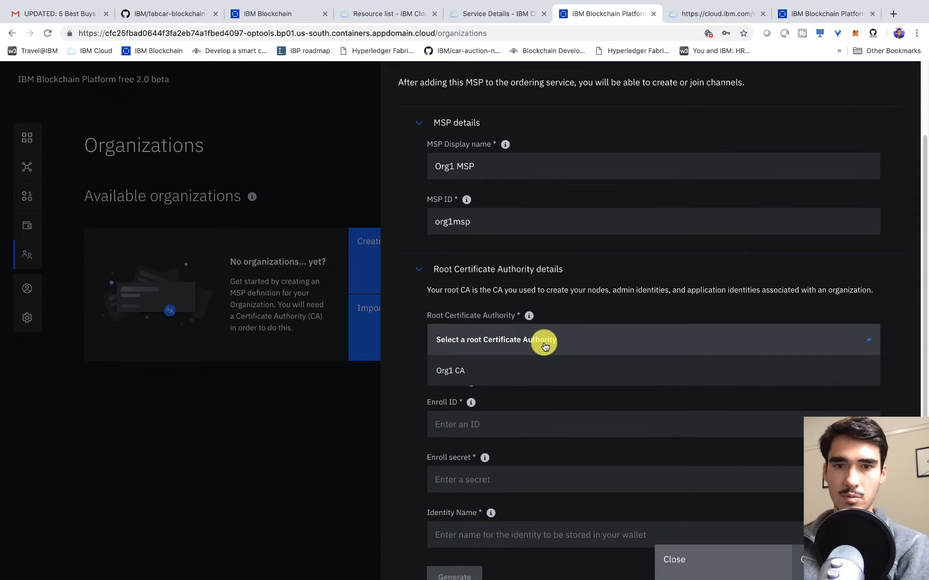
left_click(510, 369)
scroll(608, 334, "down", 4)
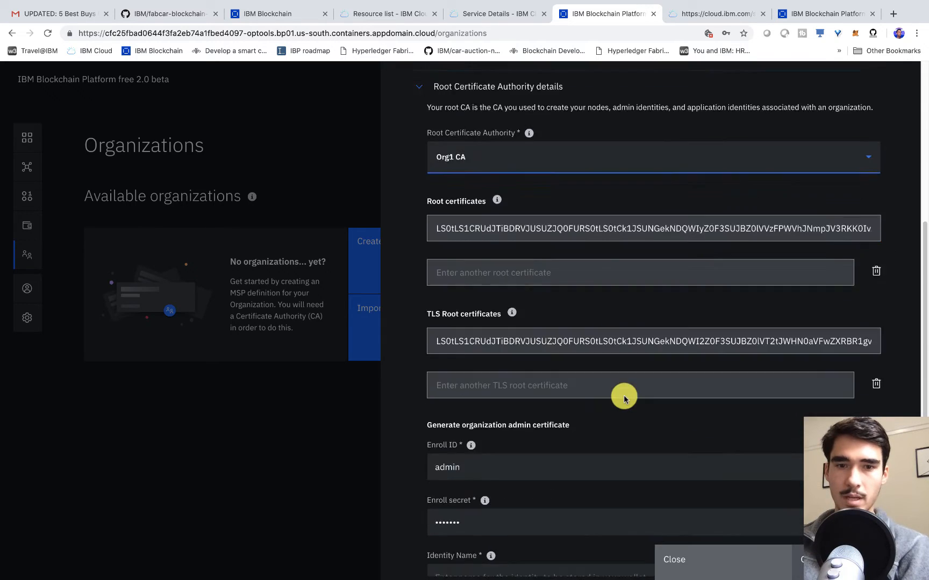
scroll(624, 398, "down", 2)
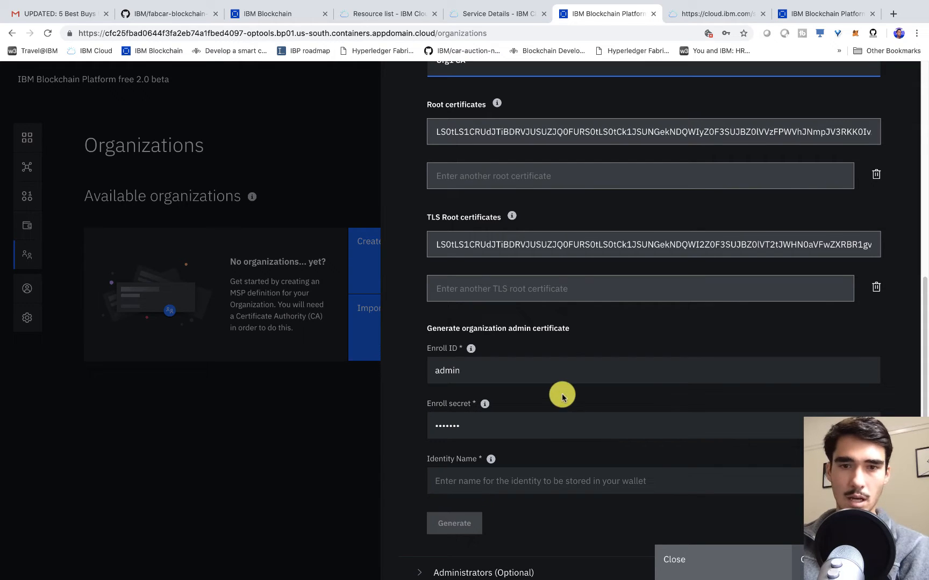
- Enter the org1admin credentials and identity name Org1 Admin, export the identity, and create the MSP
left_click(562, 371)
key("BackSpace")
key("BackSpace")
key("BackSpace")
key("BackSpace")
key("BackSpace")
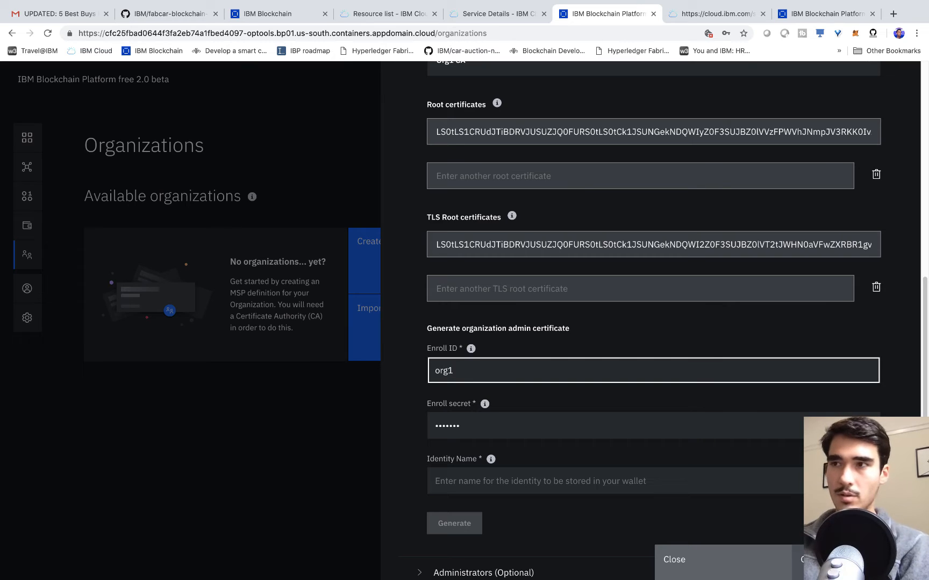
key("Tab")
key("Tab")
type("or")
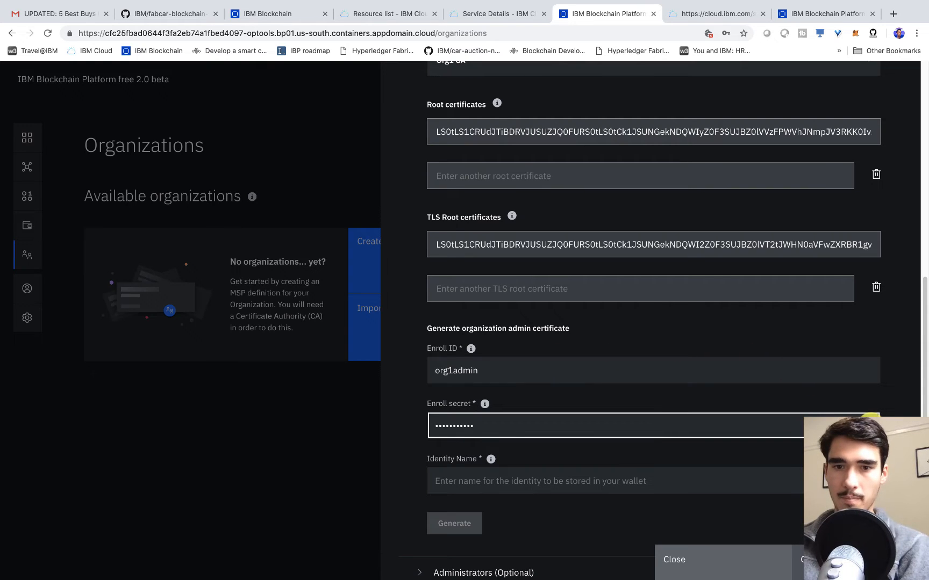
left_click(870, 425)
left_click(701, 479)
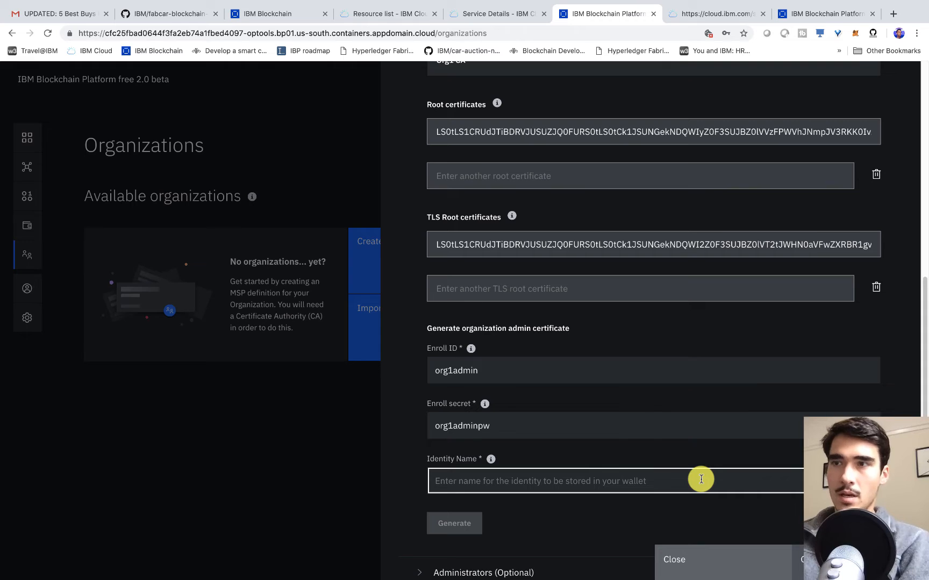
type("Org1 Admin")
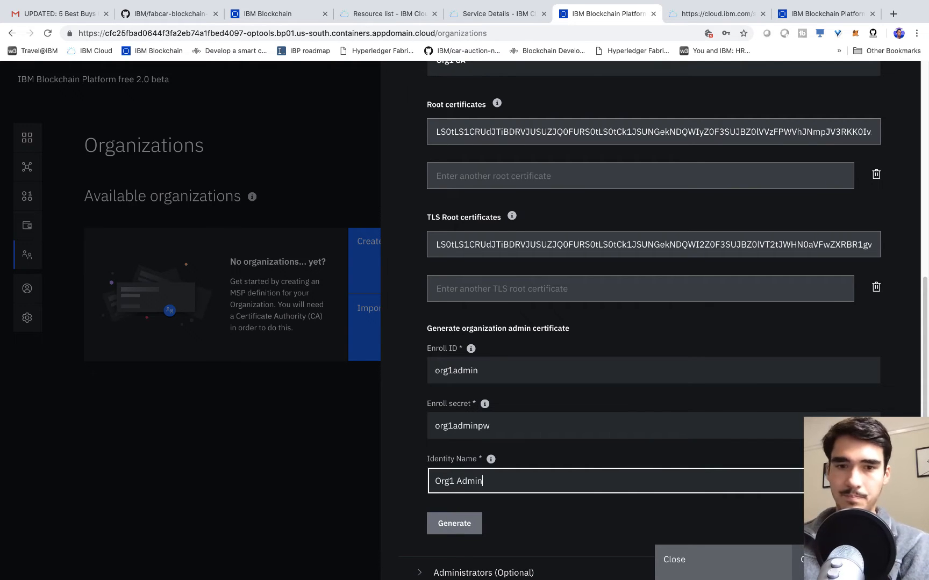
scroll(697, 469, "down", 1)
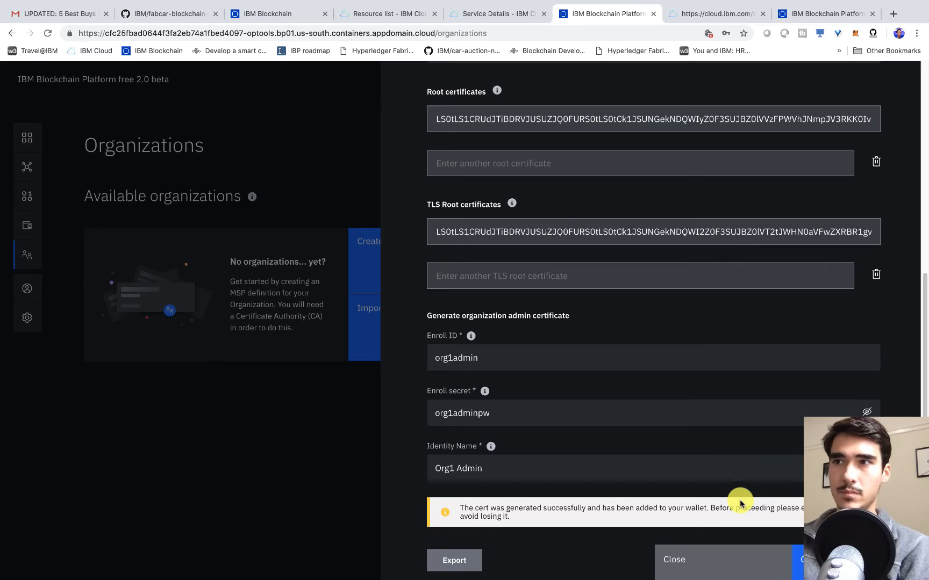
scroll(740, 502, "down", 1)
left_click(459, 512)
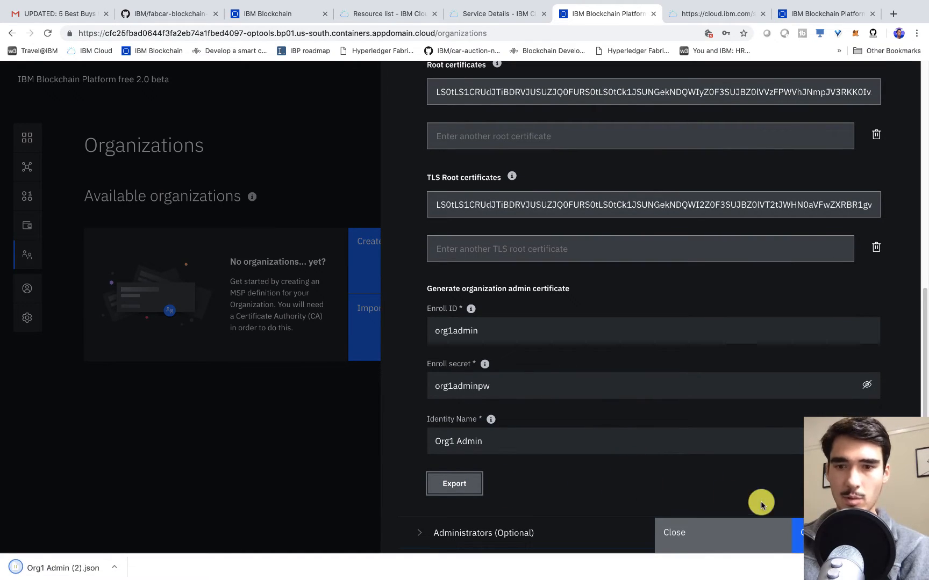
left_click(817, 533)
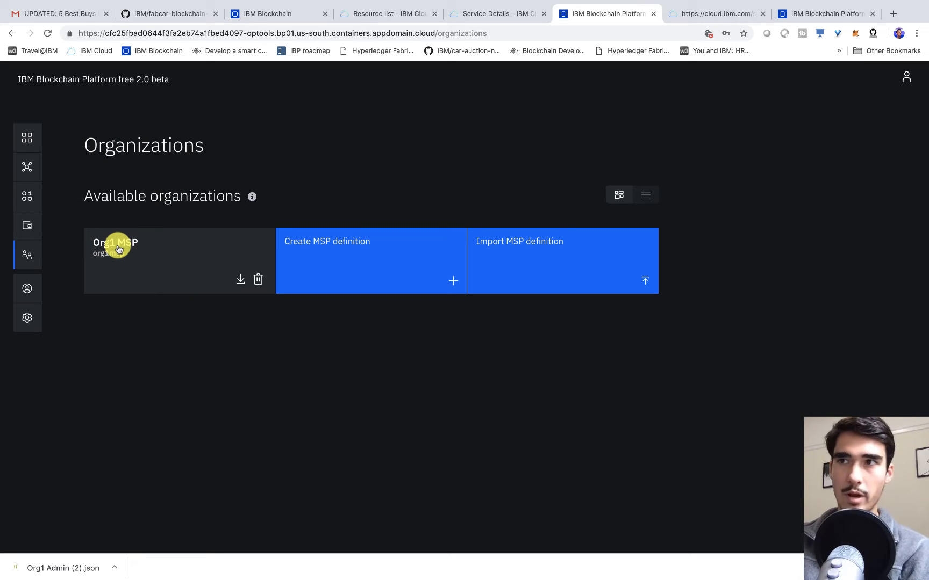
- Switch to the Nodes page from the left sidebar
left_click(26, 141)
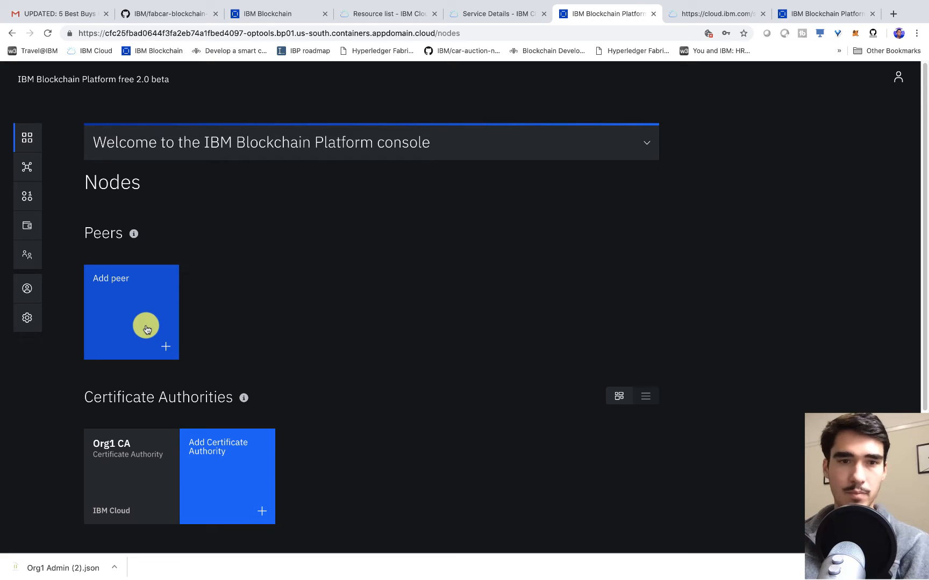
- Start an IBM Cloud peer named Peer Org1 using Org1 CA
left_click(150, 352)
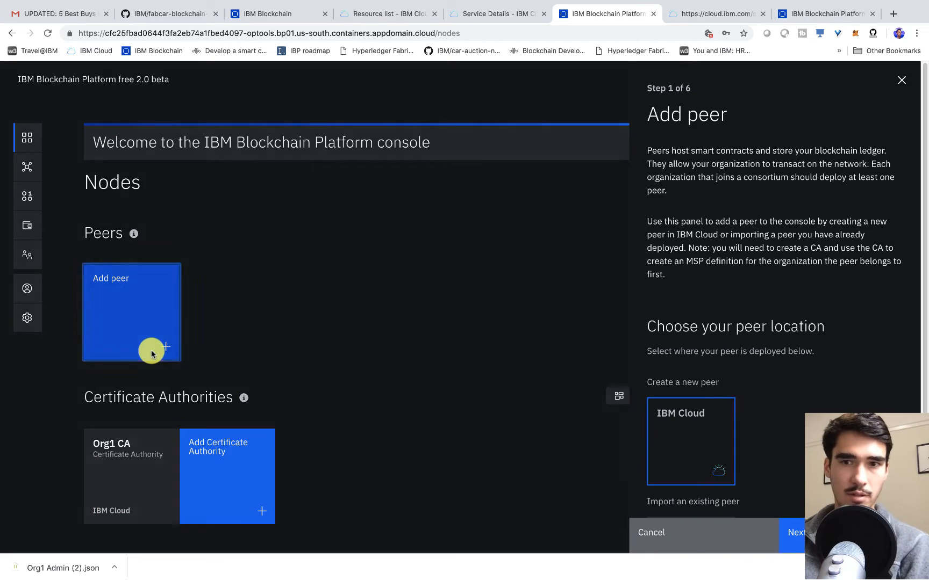
scroll(711, 355, "down", 5)
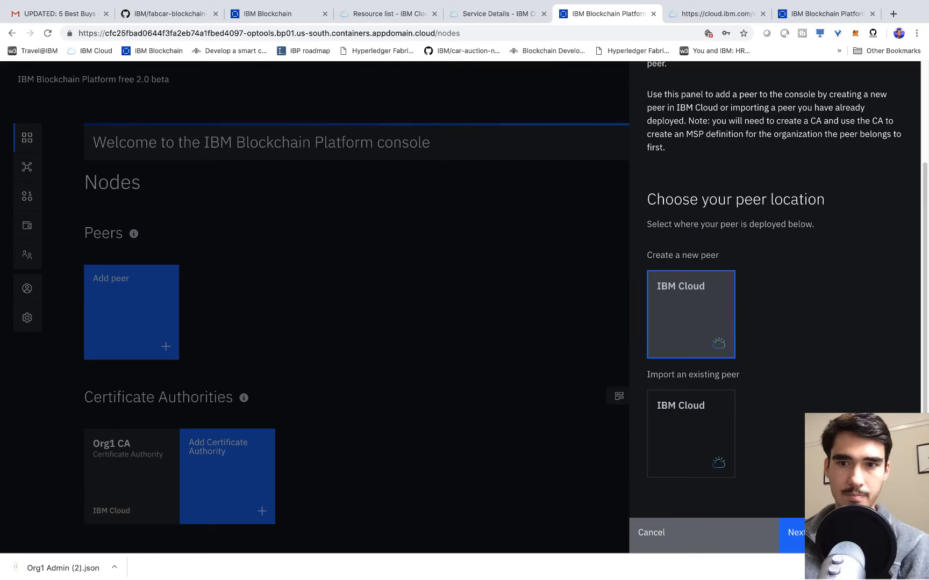
left_click(690, 315)
left_click(743, 364)
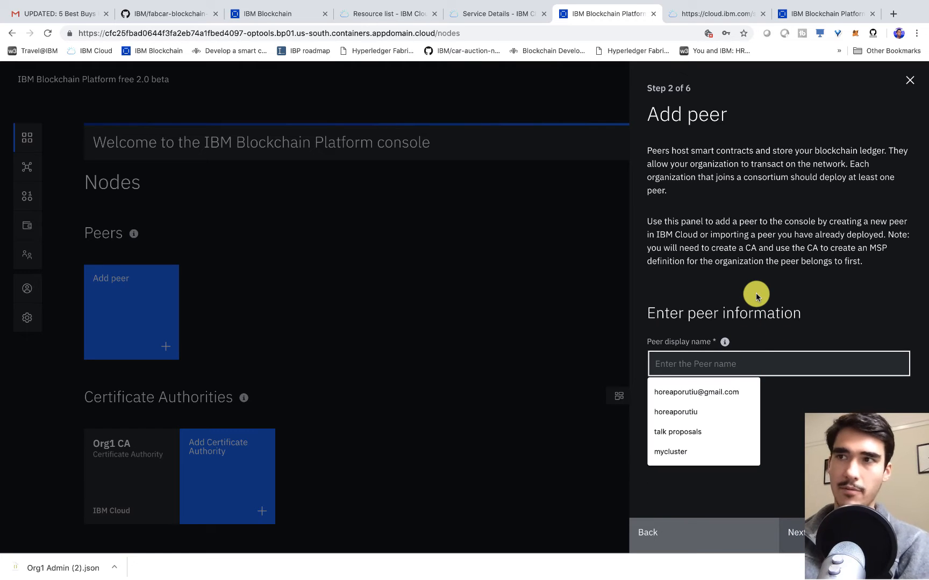
type("p")
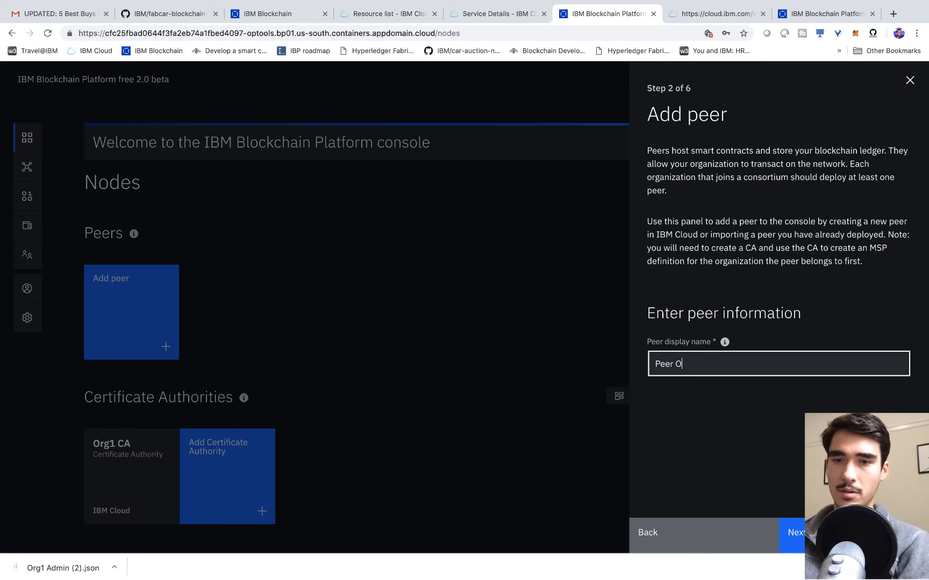
key("Return")
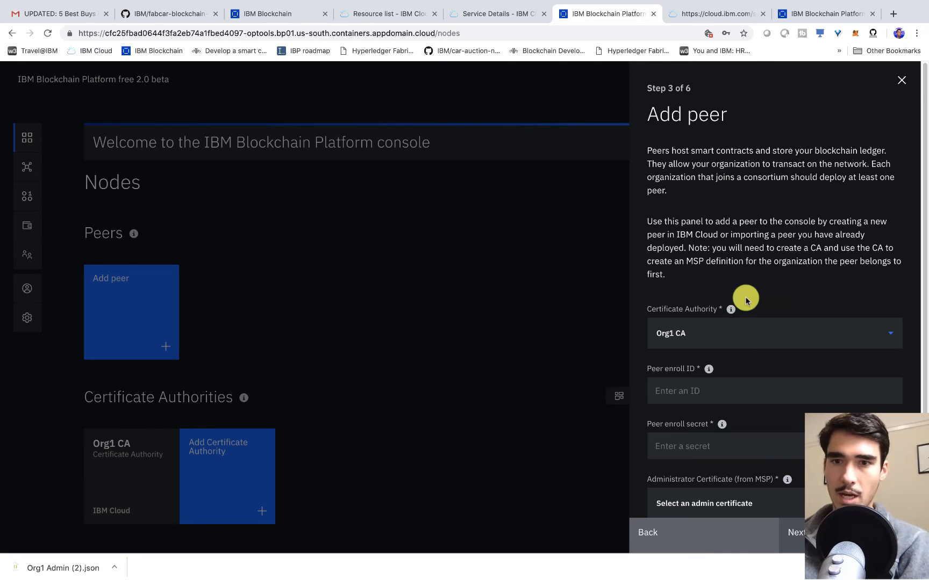
scroll(746, 300, "down", 1)
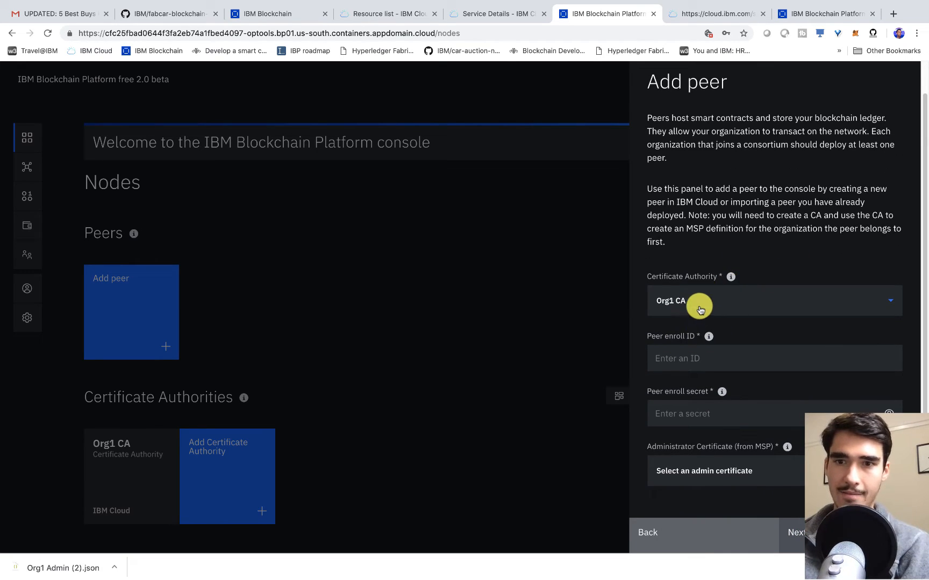
left_click(700, 310)
left_click(700, 308)
- Fill in the peer enroll credentials and choose Org1 MSP as the peer's organization
left_click(694, 356)
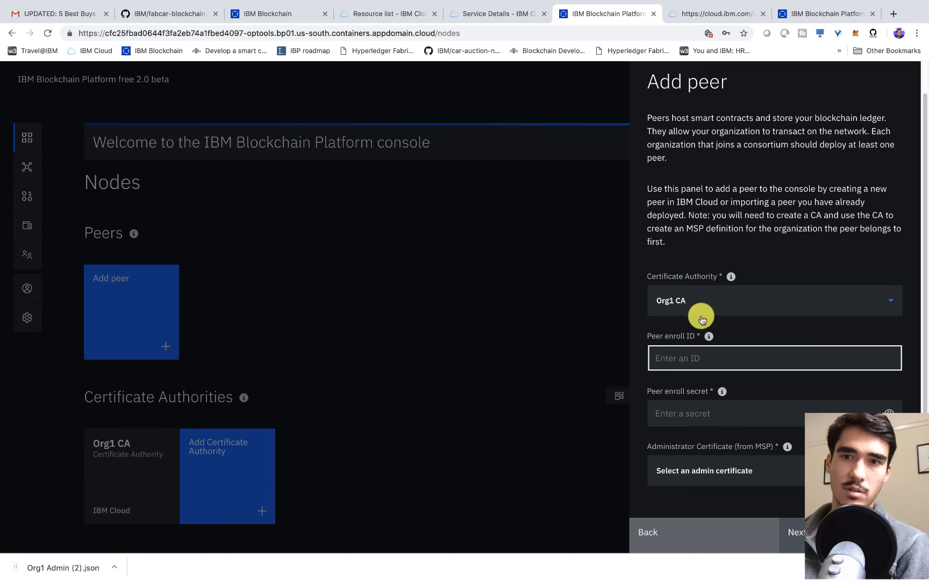
scroll(736, 331, "up", 1)
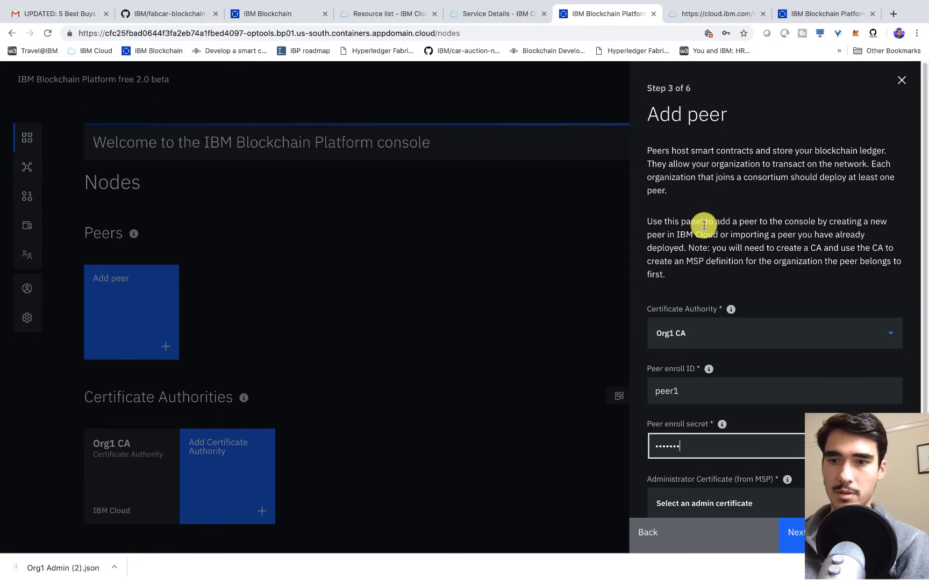
scroll(846, 415, "down", 1)
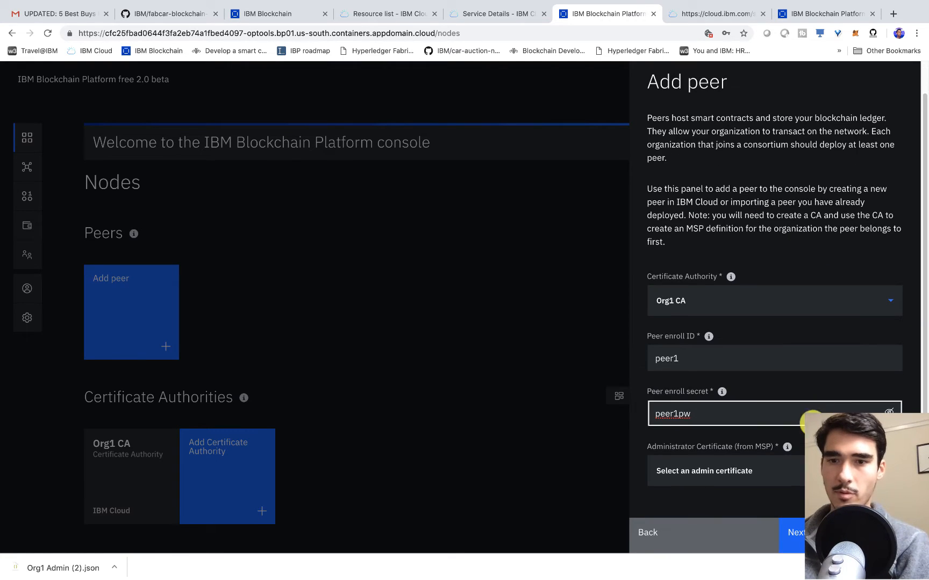
left_click_drag(671, 447, 775, 449)
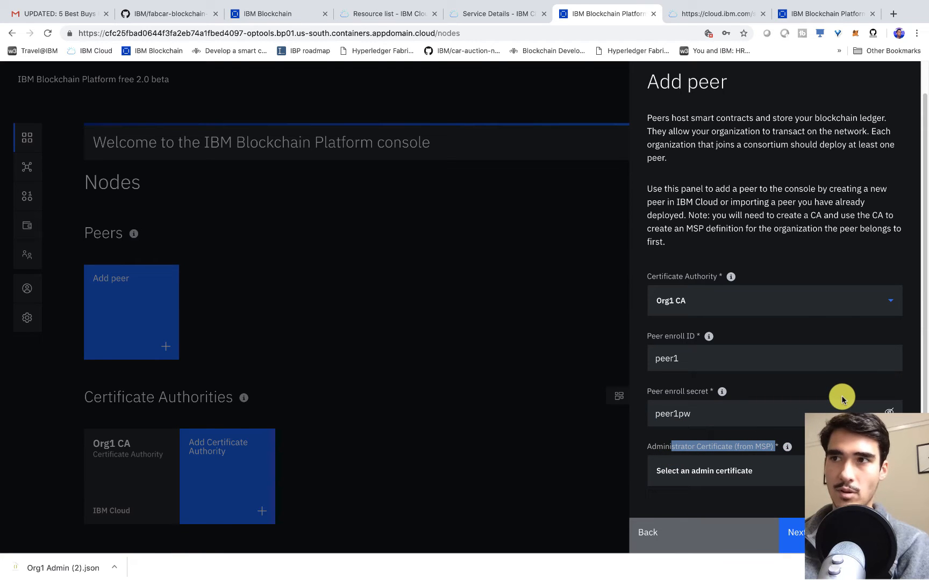
left_click(759, 469)
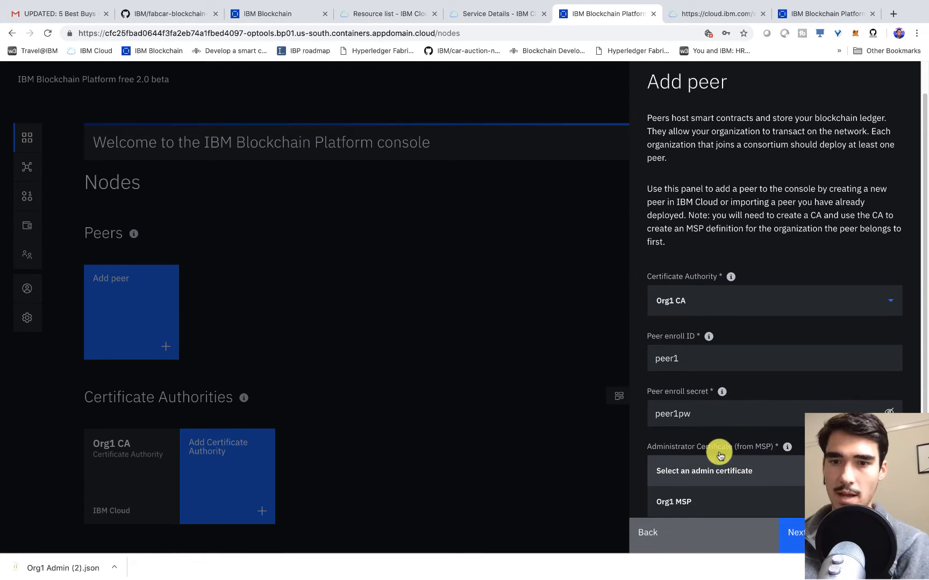
left_click(704, 504)
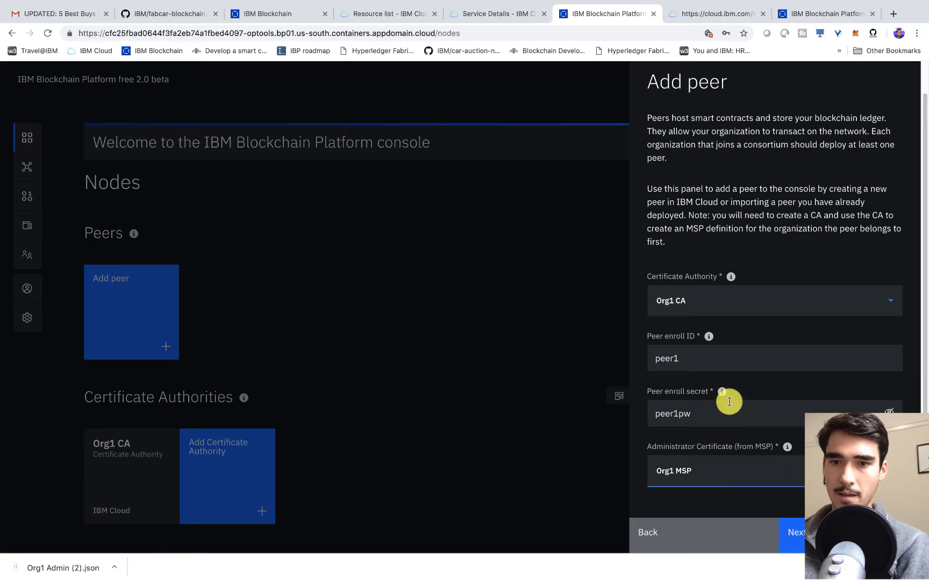
left_click(801, 531)
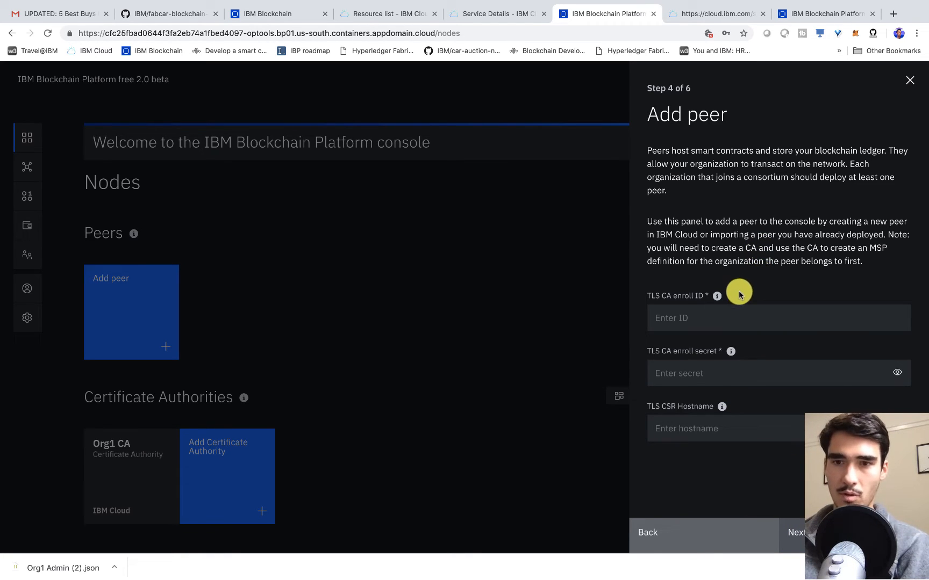
- Enter TLS CA enroll ID admin and its secret, review the summary, and add Peer Org1
left_click(723, 311)
type("admin")
key("Tab")
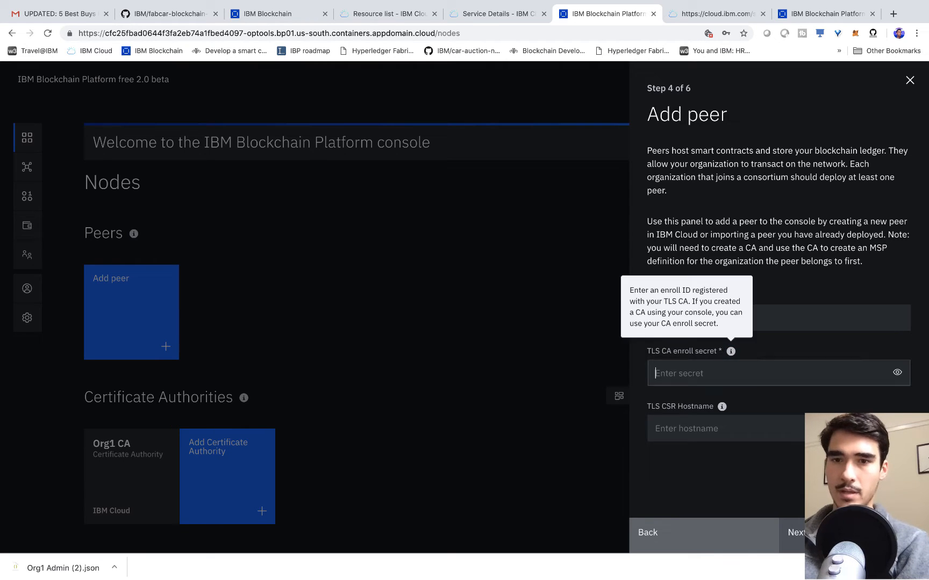
key("Tab")
type("ad")
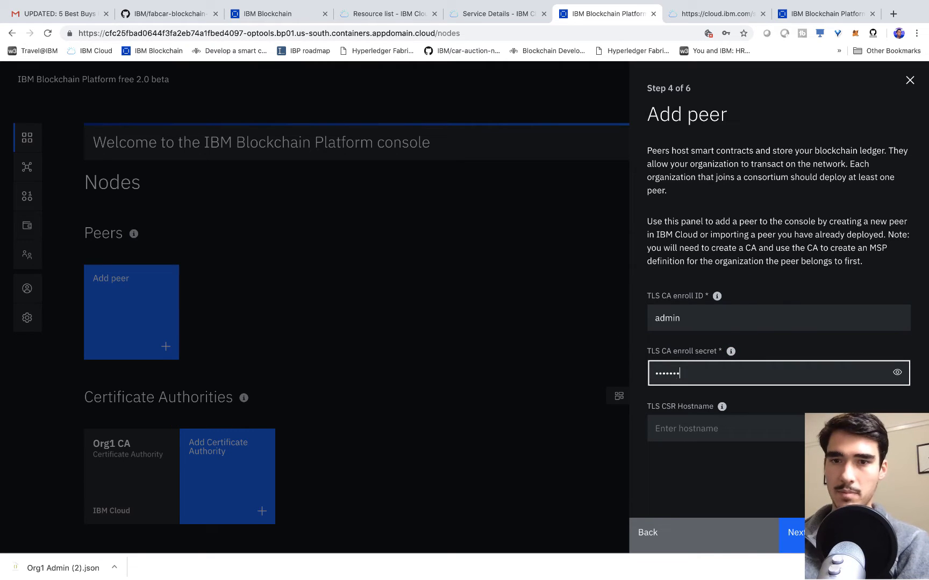
left_click(896, 372)
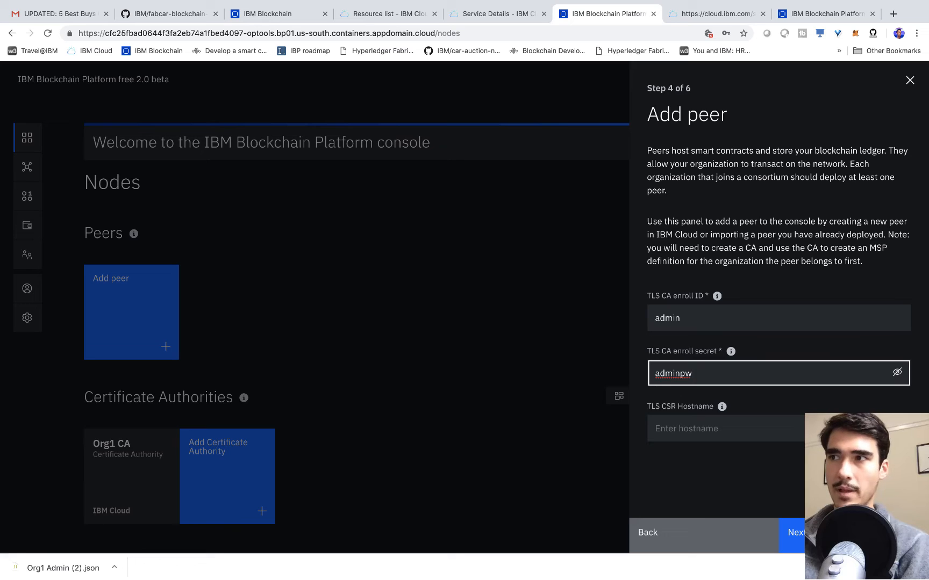
key("Return")
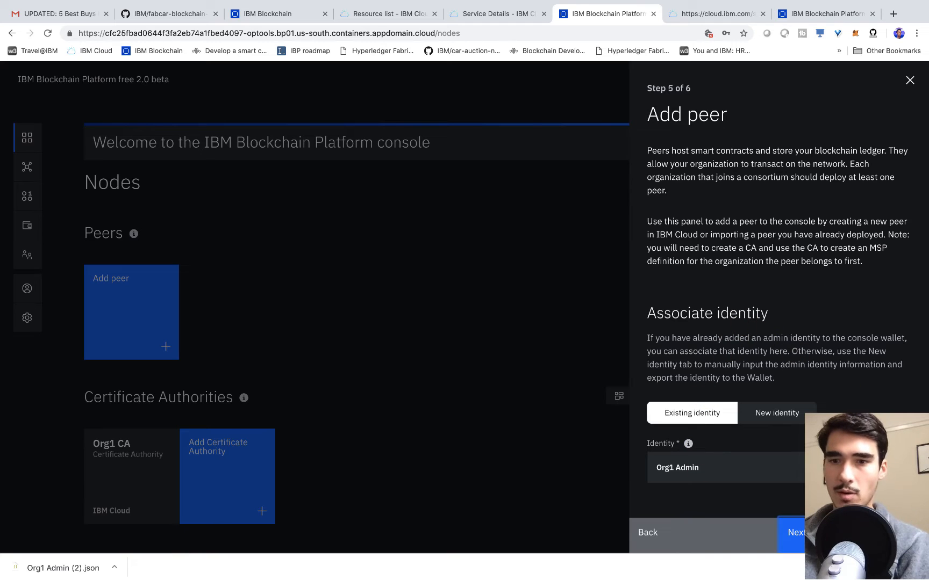
key("Return")
scroll(796, 438, "down", 2)
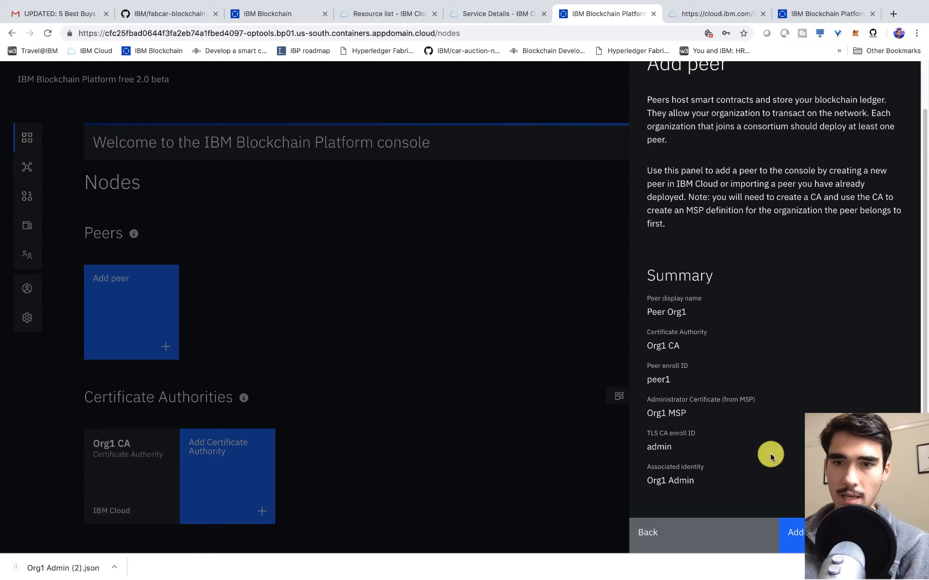
left_click(794, 533)
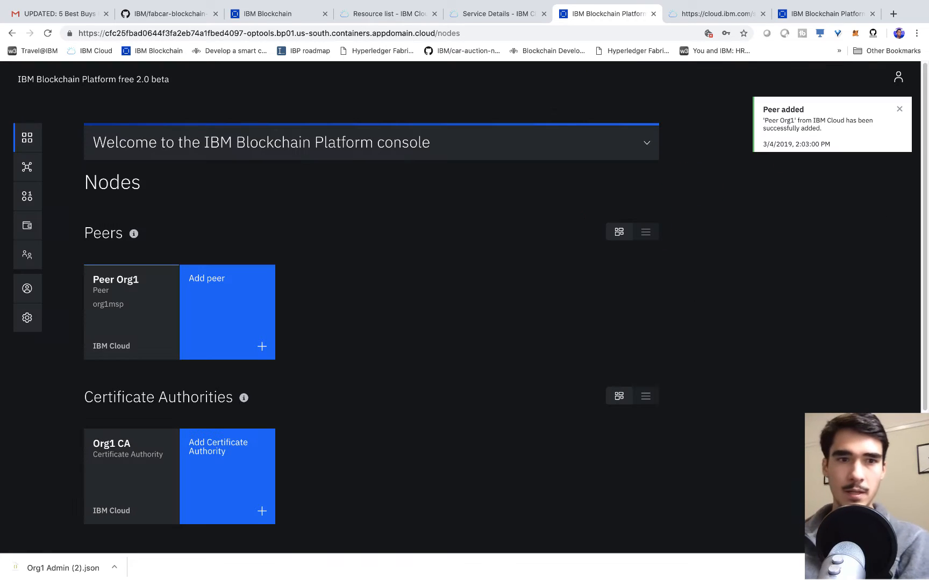
- Scroll the Nodes page past Peer Org1 and Org1 CA to the empty Orderers section
scroll(249, 469, "down", 1)
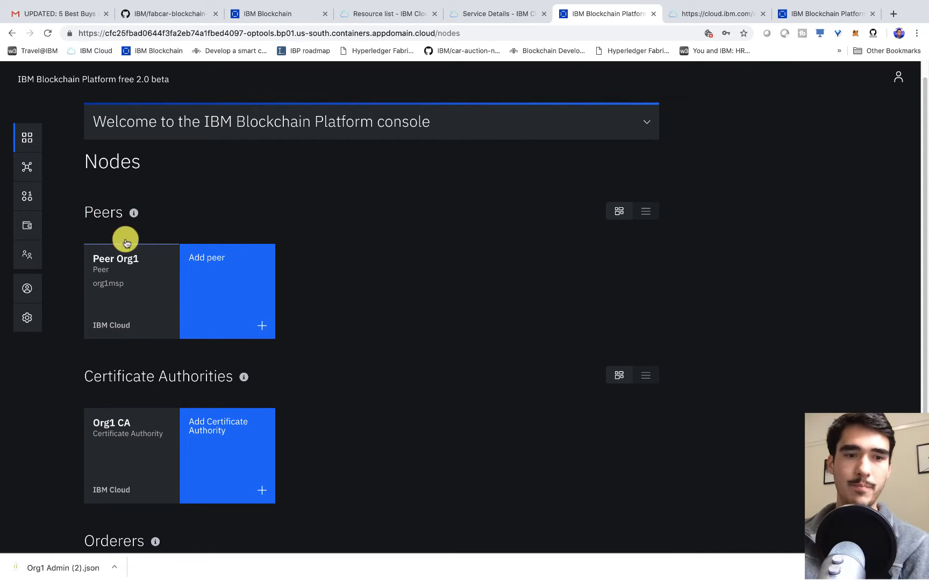
scroll(135, 407, "down", 3)
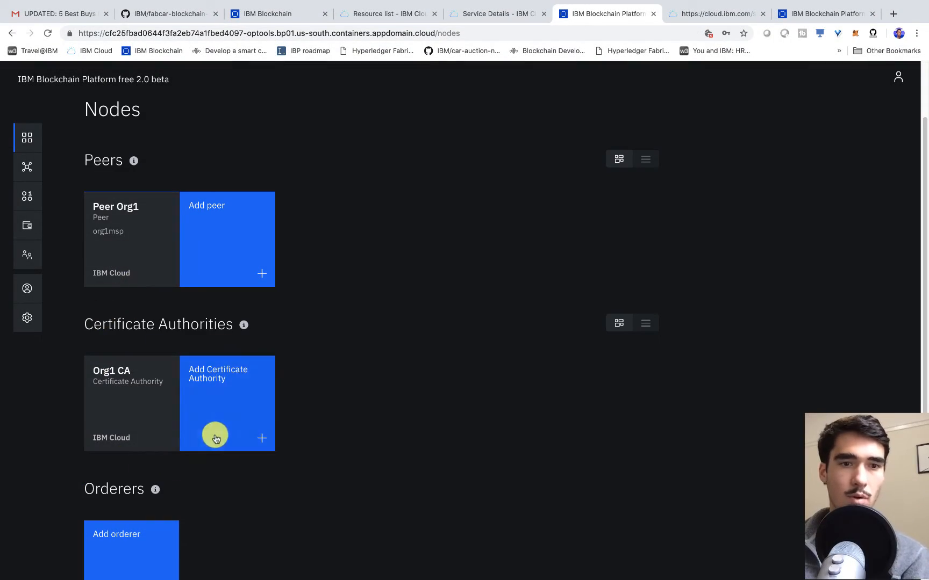
scroll(227, 406, "down", 1)
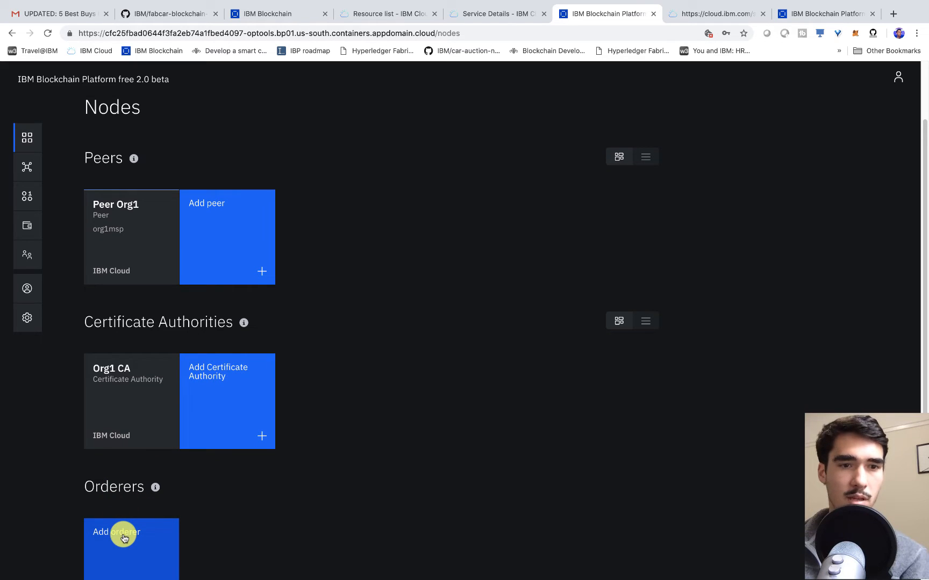
- Add an IBM Cloud certificate authority named Orderer CA with an admin enroll ID and secret
left_click(235, 409)
left_click(698, 312)
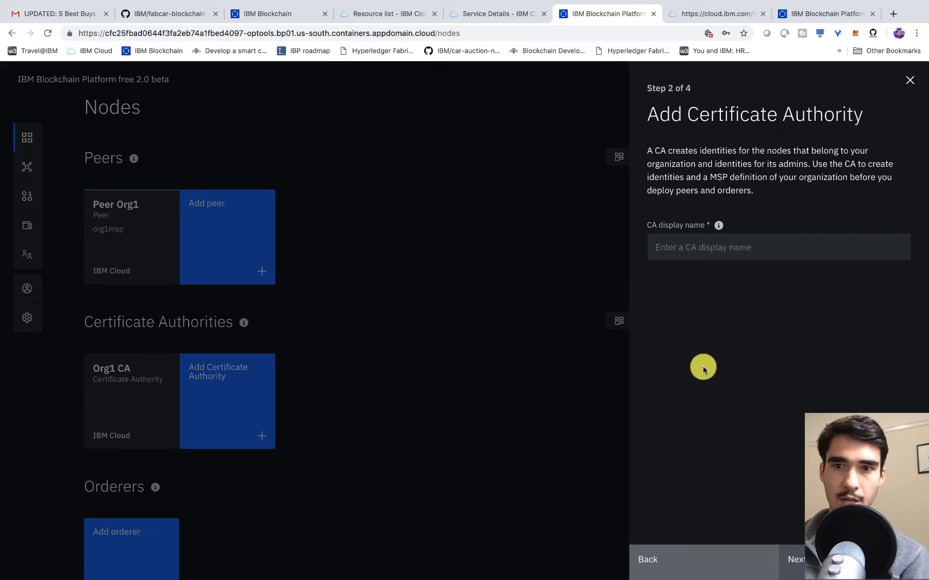
left_click(699, 249)
type("R")
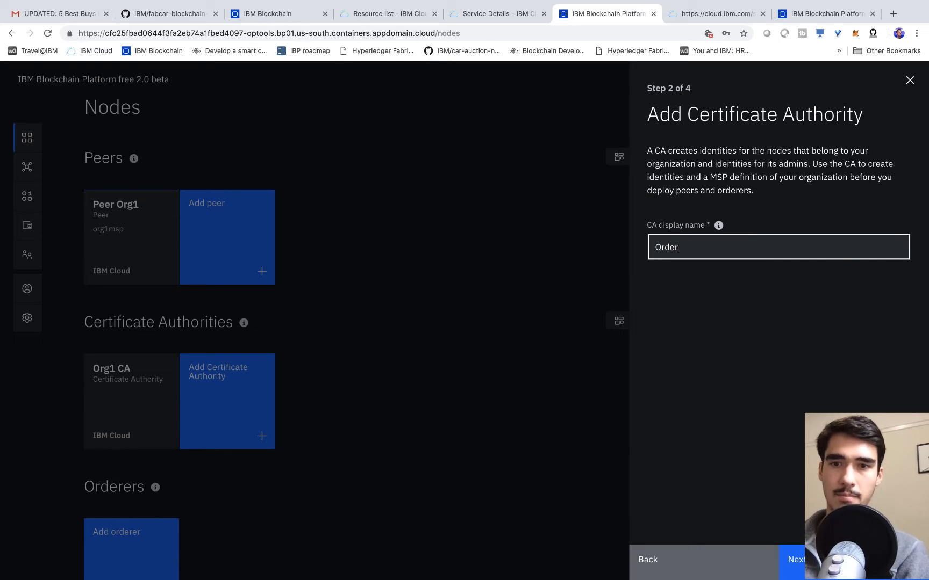
type("rderer CA")
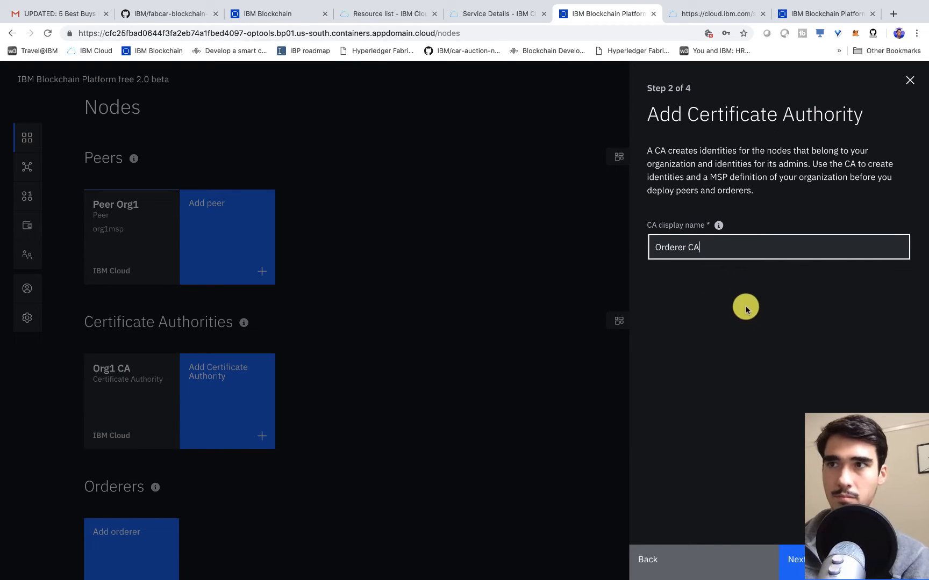
key("Return")
left_click(703, 293)
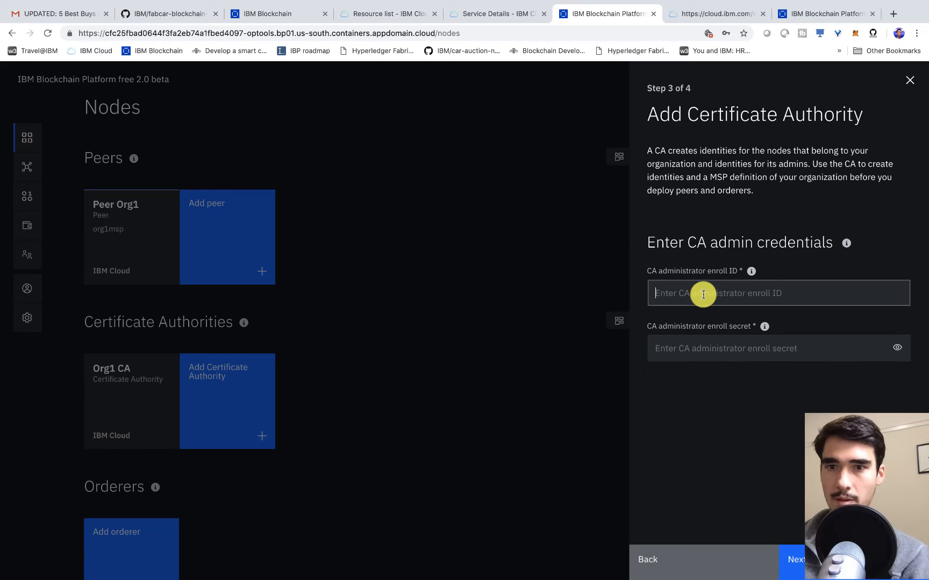
type("orderer")
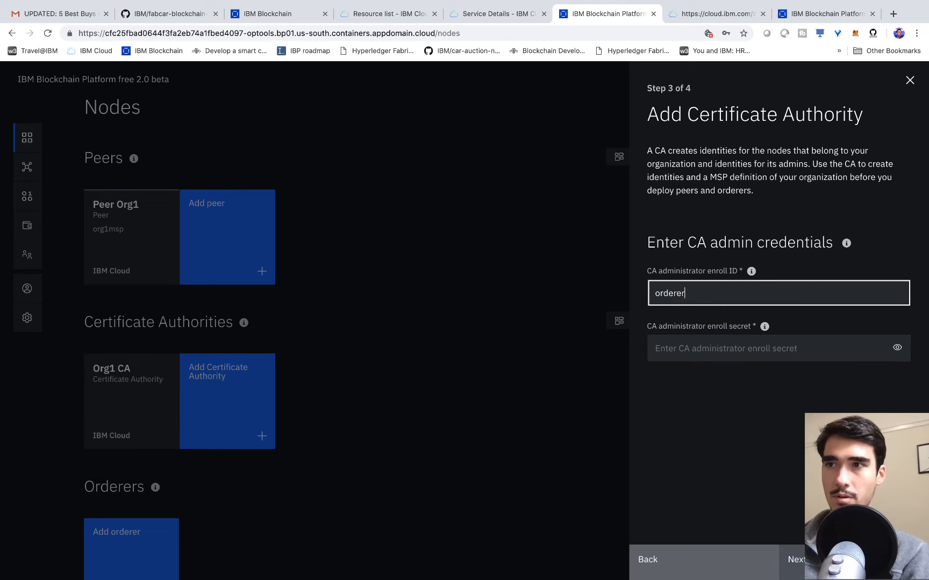
key("Tab")
type("adminp")
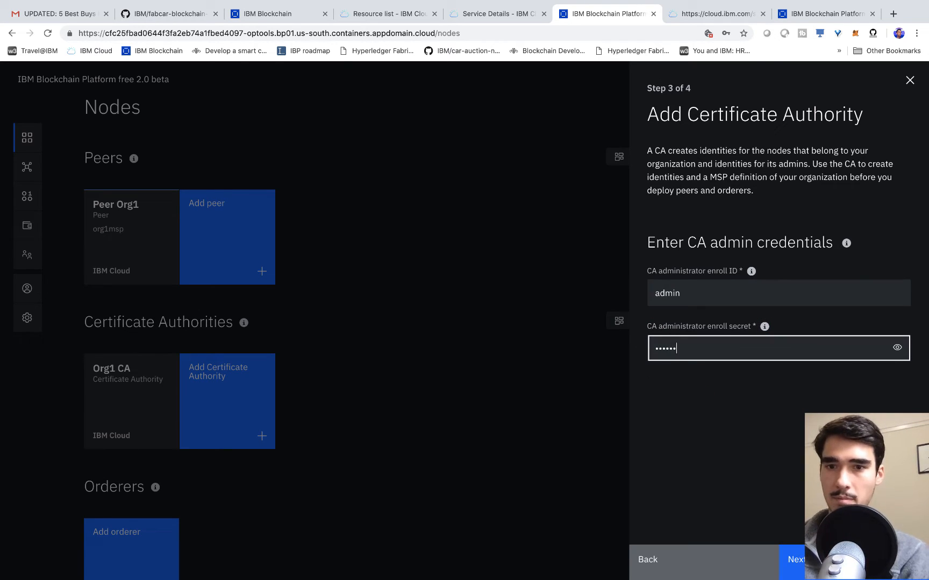
type("w")
left_click(897, 347)
key("Return")
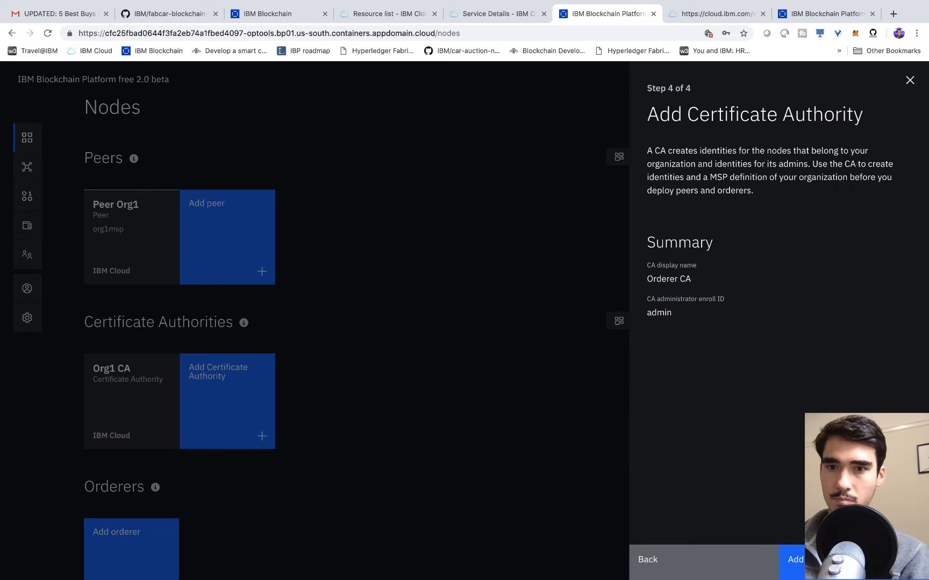
left_click(839, 560)
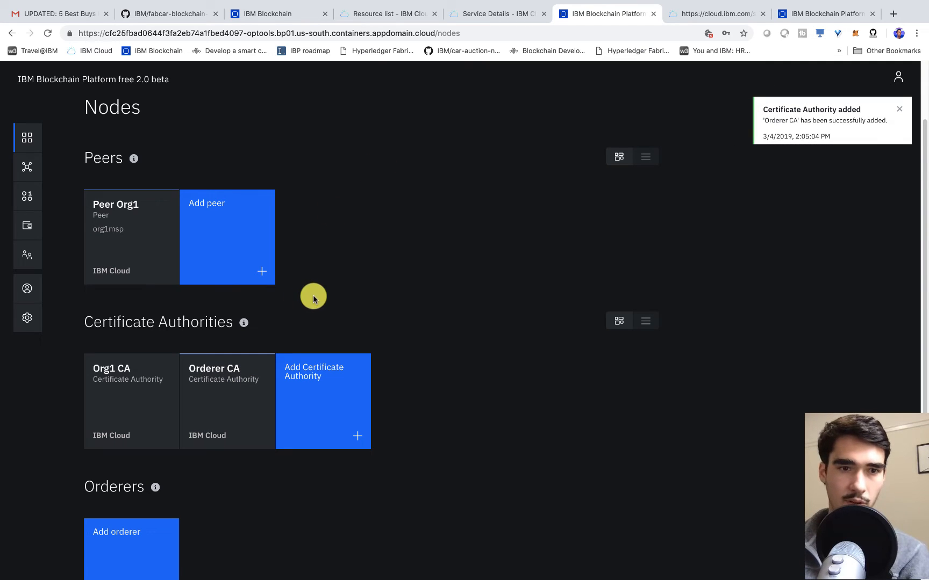
- Associate the admin identity with Orderer CA for both the CA and TLS CA steps
left_click(222, 391)
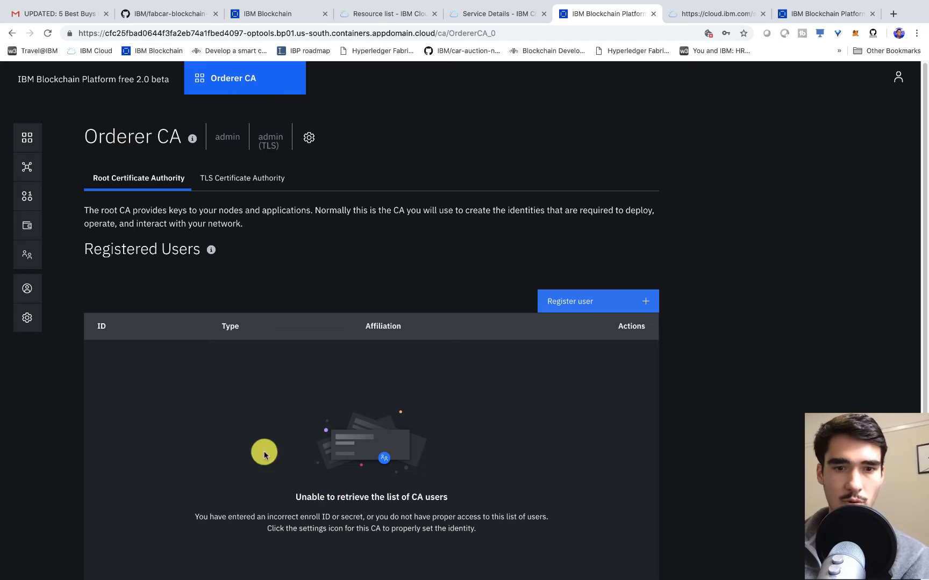
left_click_drag(294, 495, 443, 500)
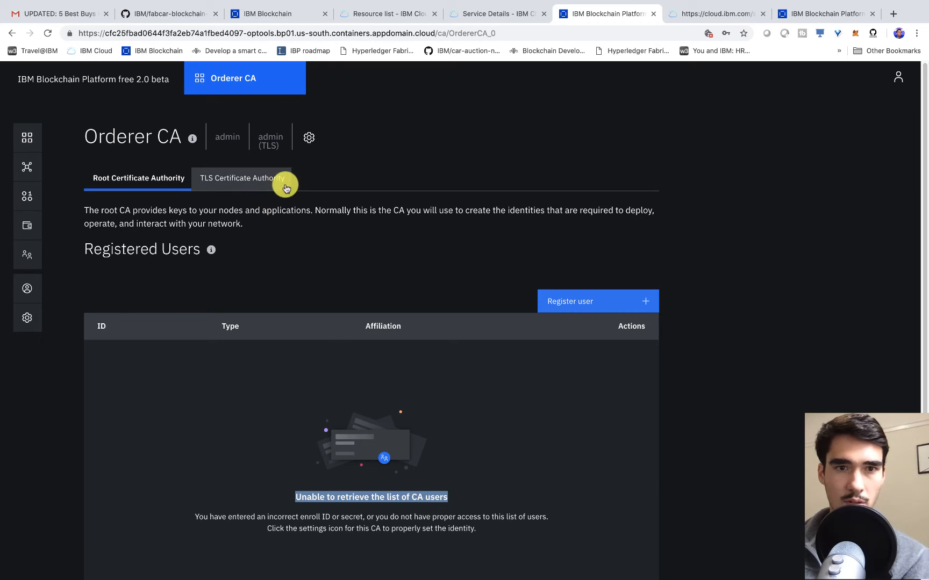
left_click(309, 138)
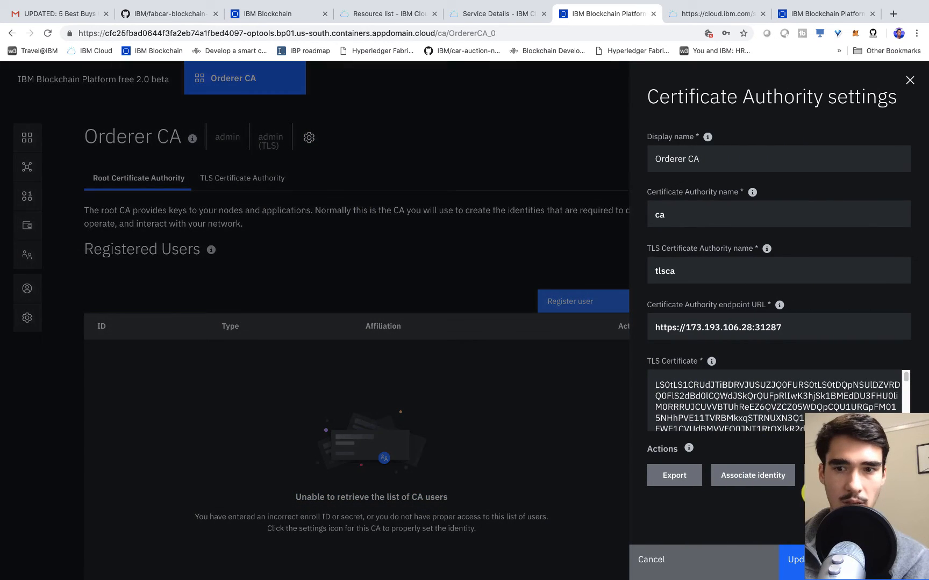
left_click(756, 475)
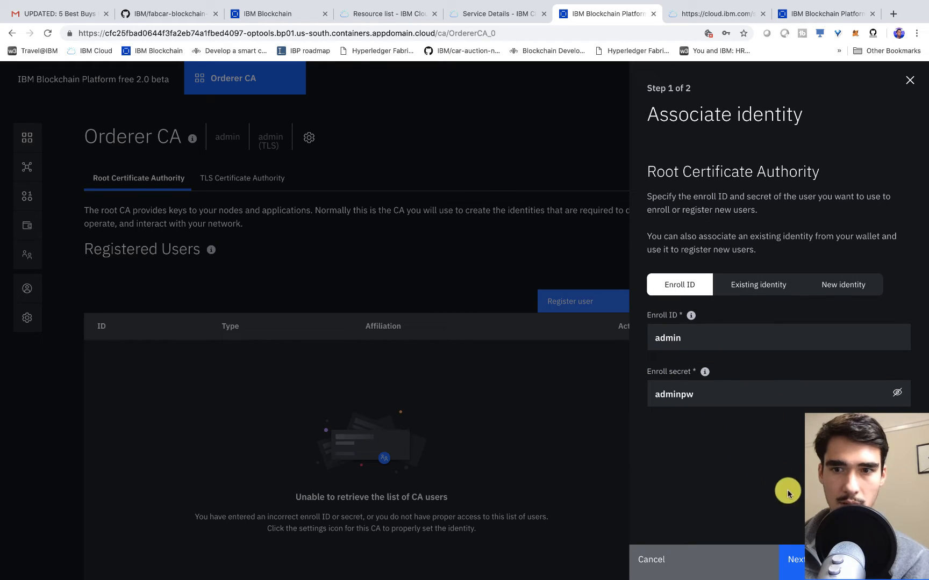
left_click(800, 565)
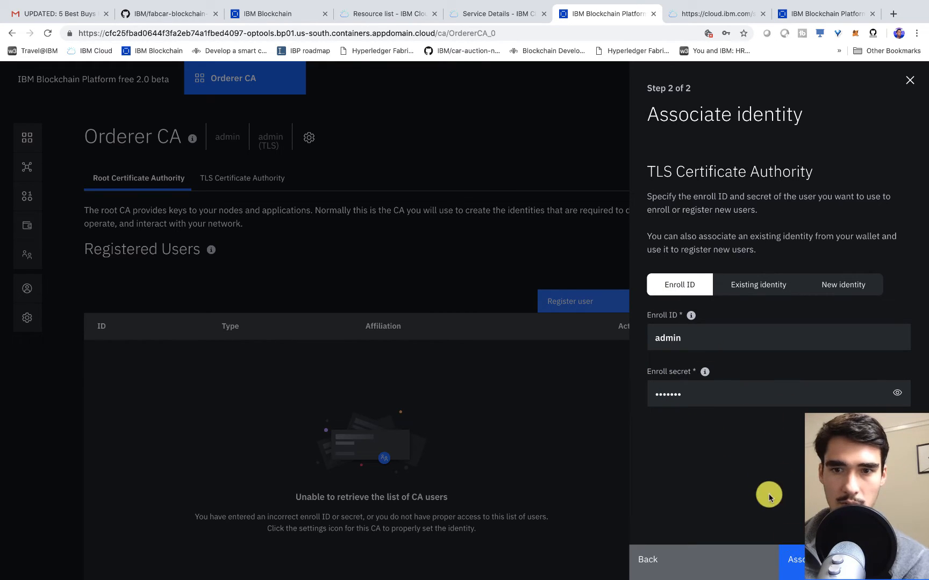
left_click(797, 556)
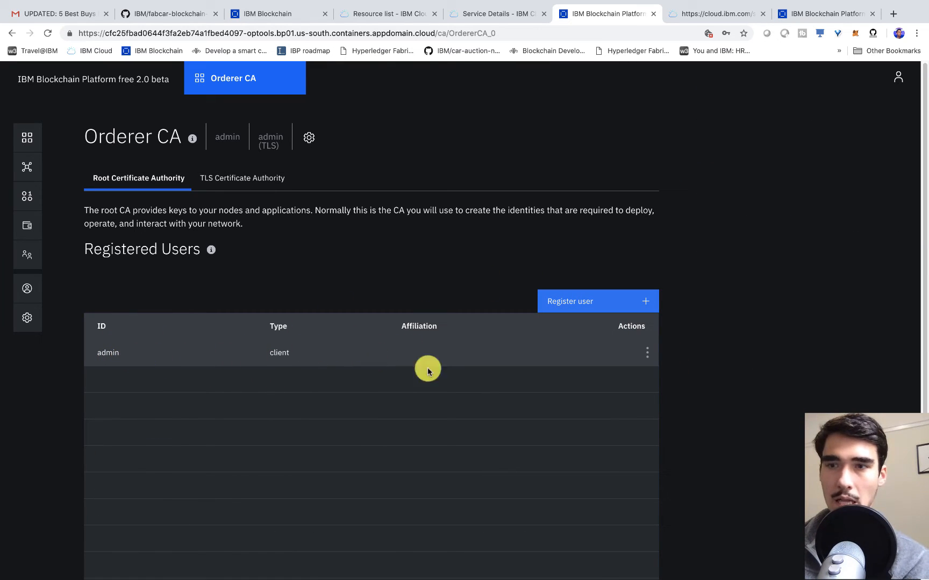
- Register ordereradmin on Orderer CA with its secret, keeping the default client type and affiliation
left_click(570, 308)
left_click(711, 181)
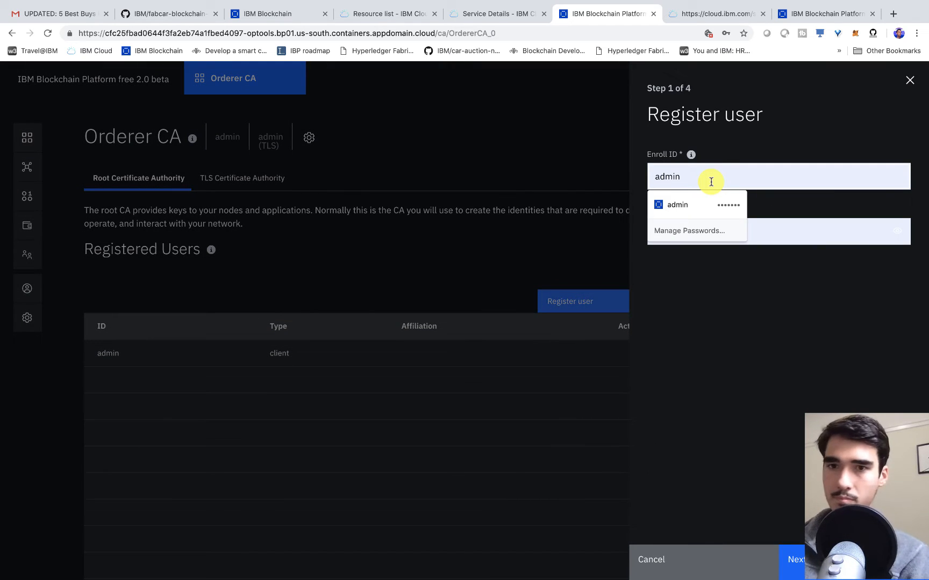
key("BackSpace")
key("BackSpace")
key("BackSpace")
key("BackSpace")
key("BackSpace")
type("ordere")
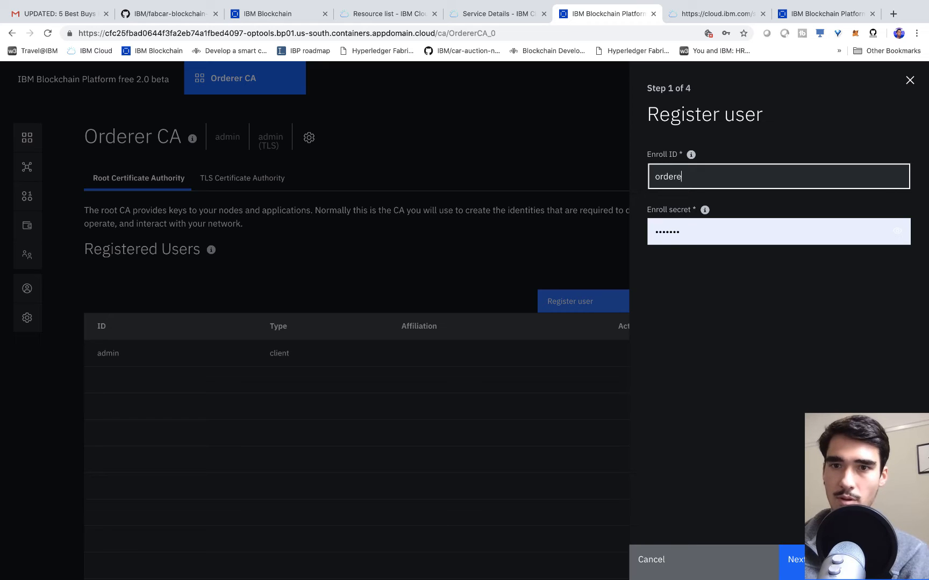
type("radmin")
key("Tab")
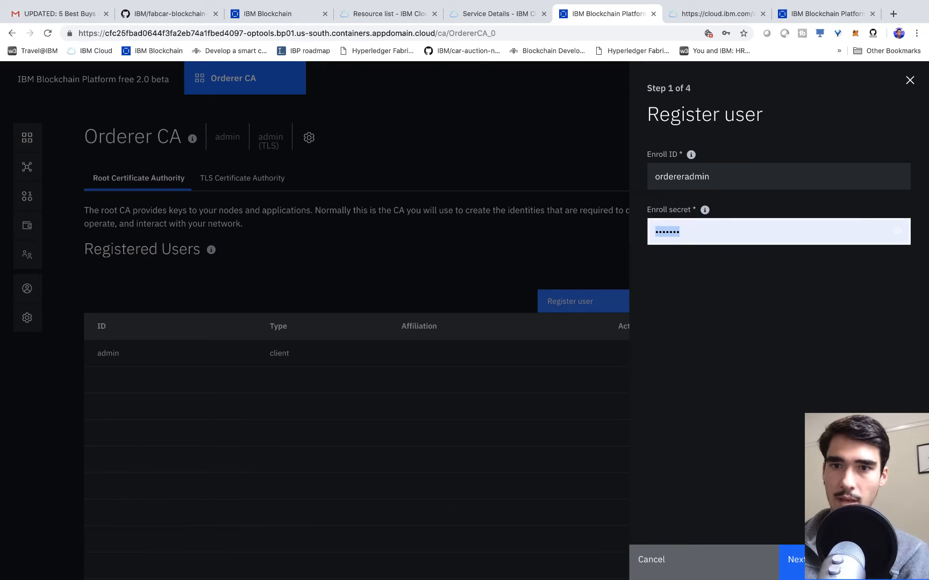
type("or")
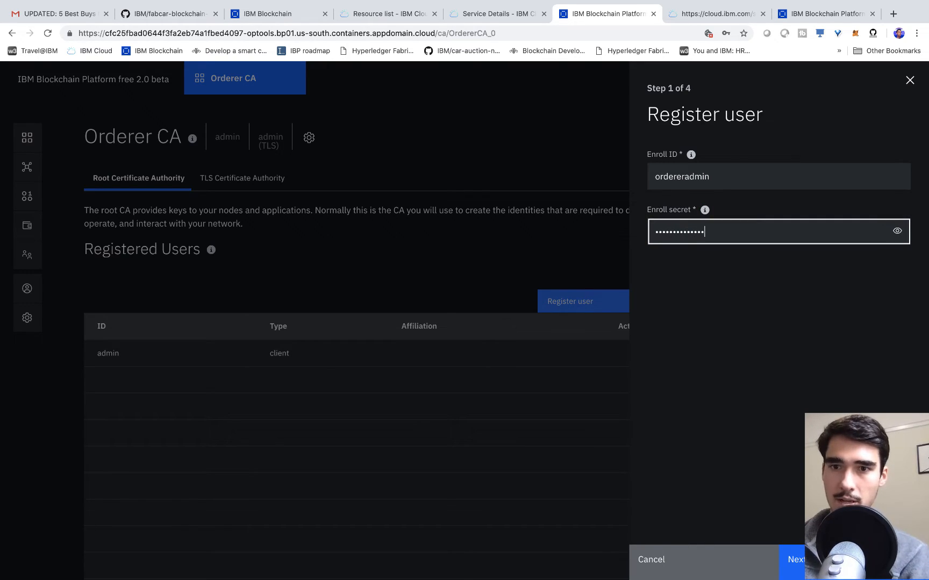
left_click(897, 231)
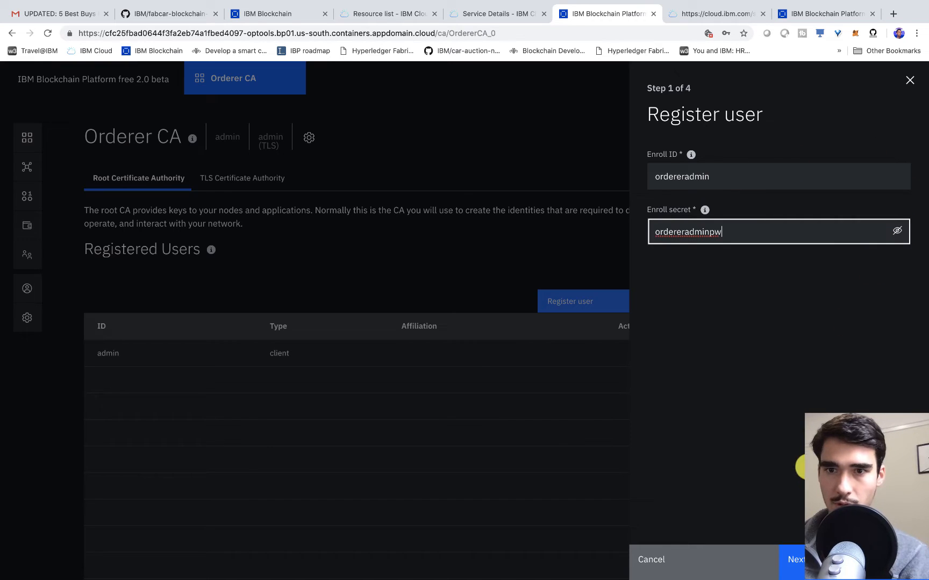
left_click(801, 564)
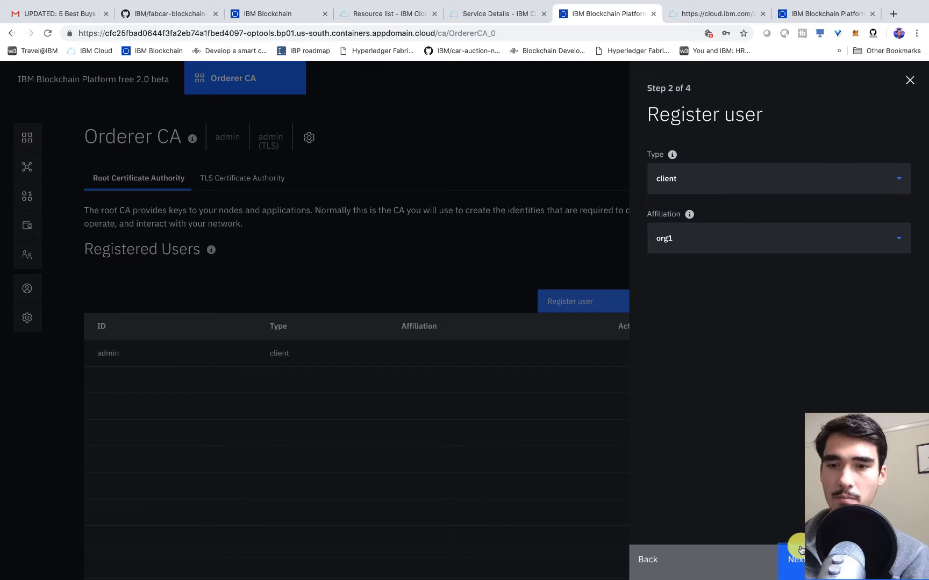
left_click(799, 569)
left_click(799, 561)
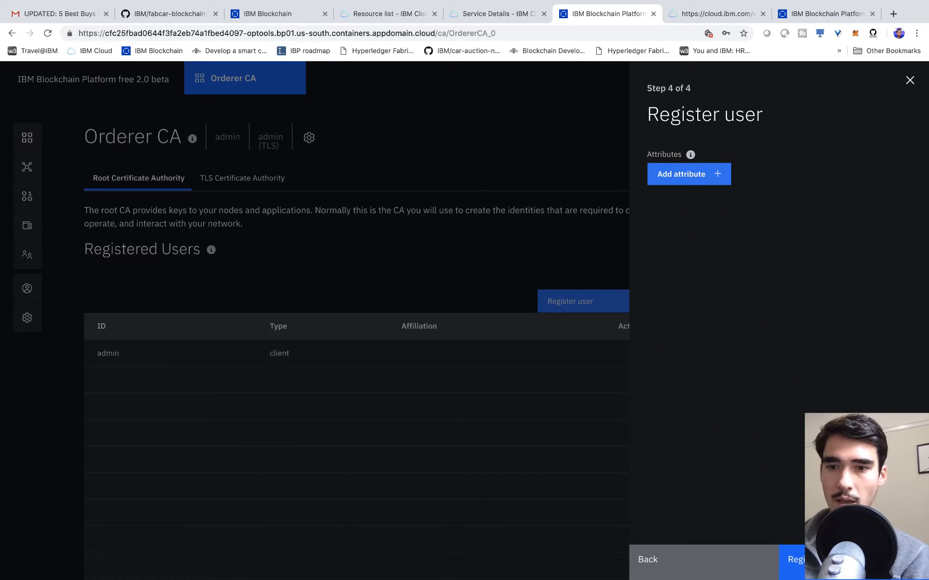
left_click(789, 558)
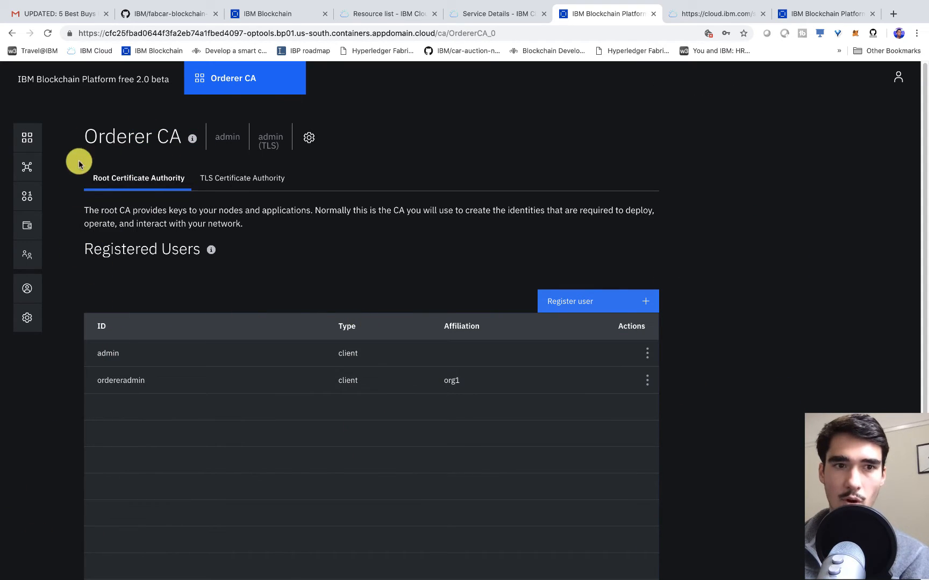
- Register orderer1 on Orderer CA as a peer identity with its enroll secret
left_click(578, 304)
left_click(690, 182)
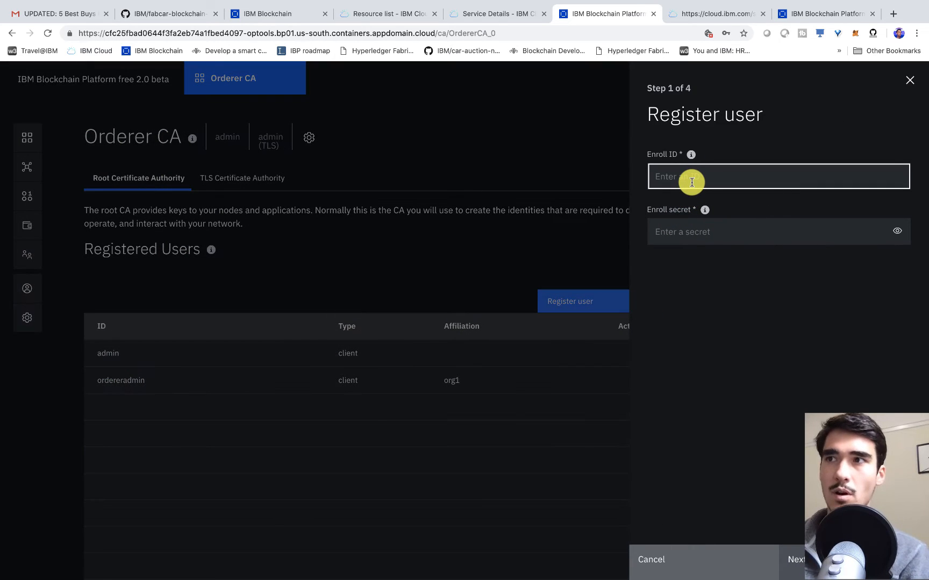
type("orderer1")
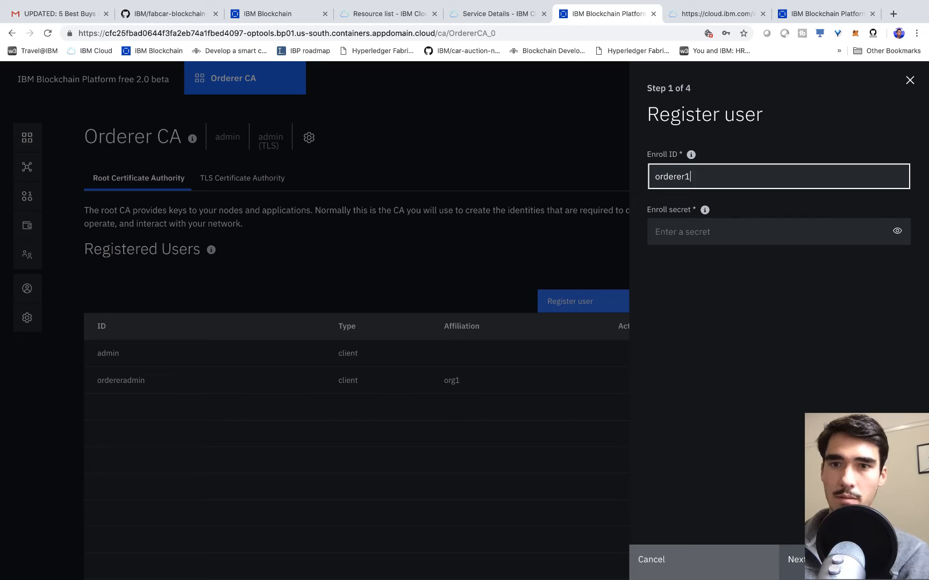
key("Tab")
type("or")
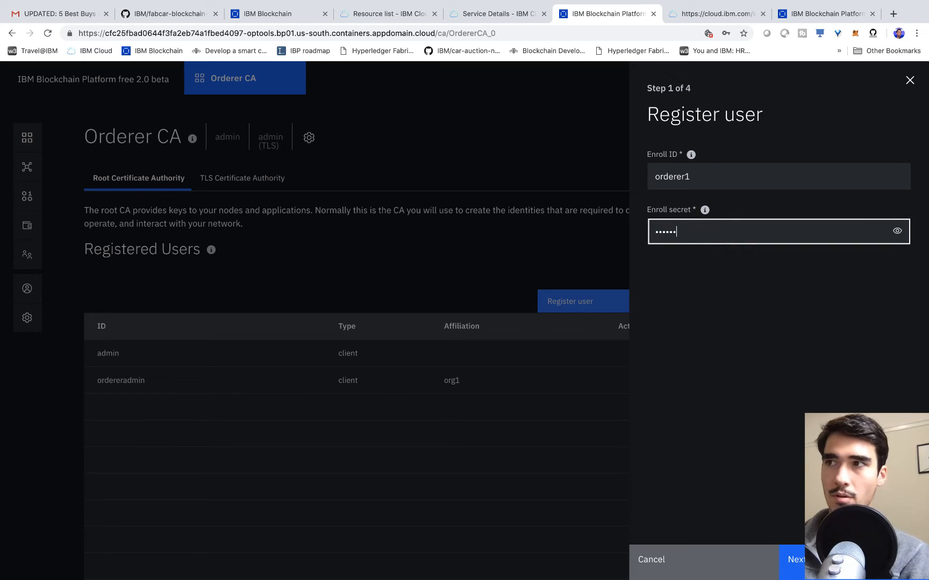
type("derer1pw")
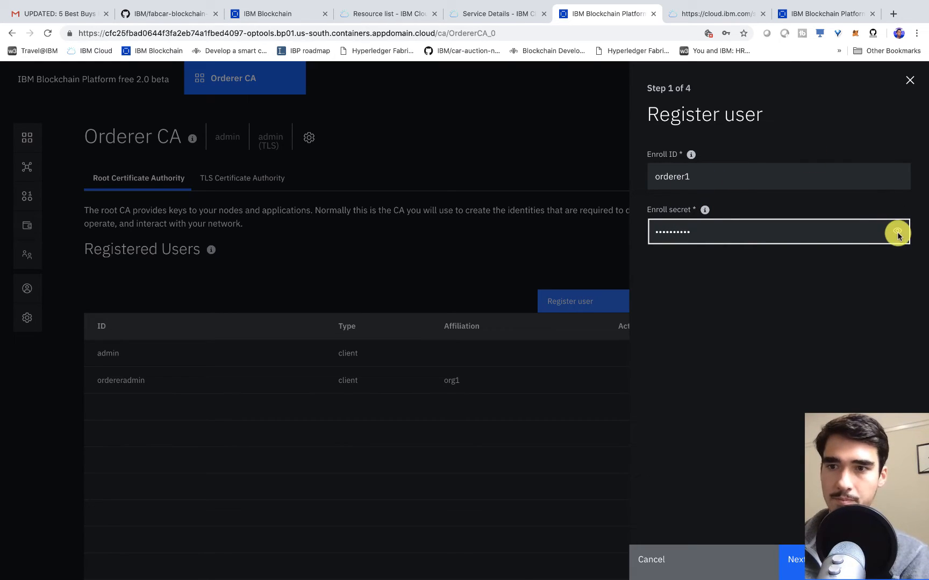
left_click(897, 231)
key("Return")
left_click(696, 182)
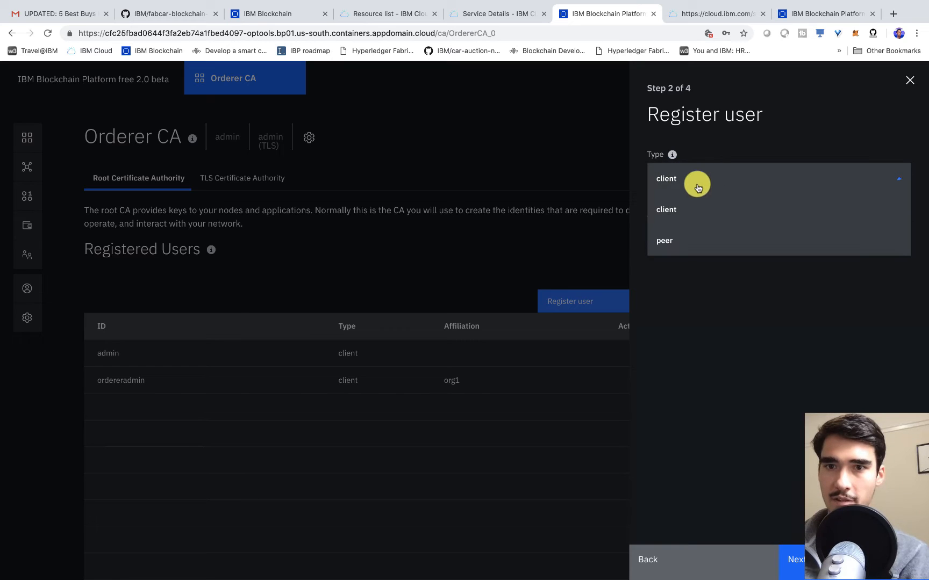
left_click(672, 243)
left_click(822, 565)
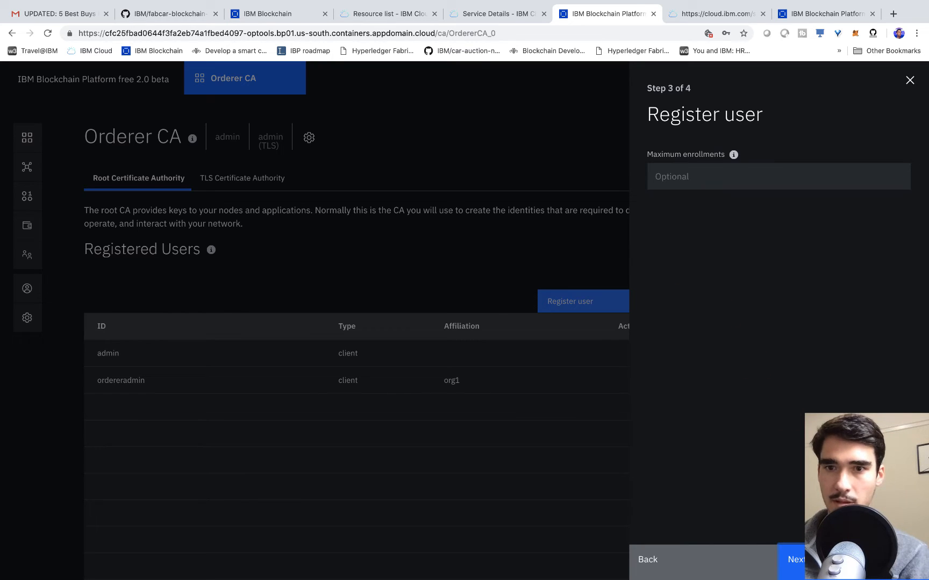
left_click(823, 565)
left_click(822, 565)
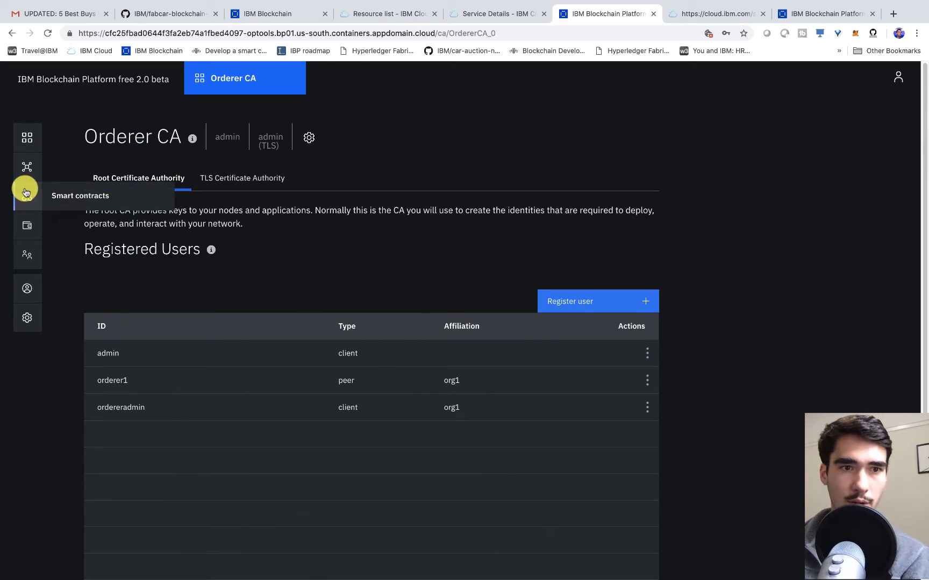
- Start a new MSP definition named Orderer MSP with MSP ID orderermsp
left_click(28, 260)
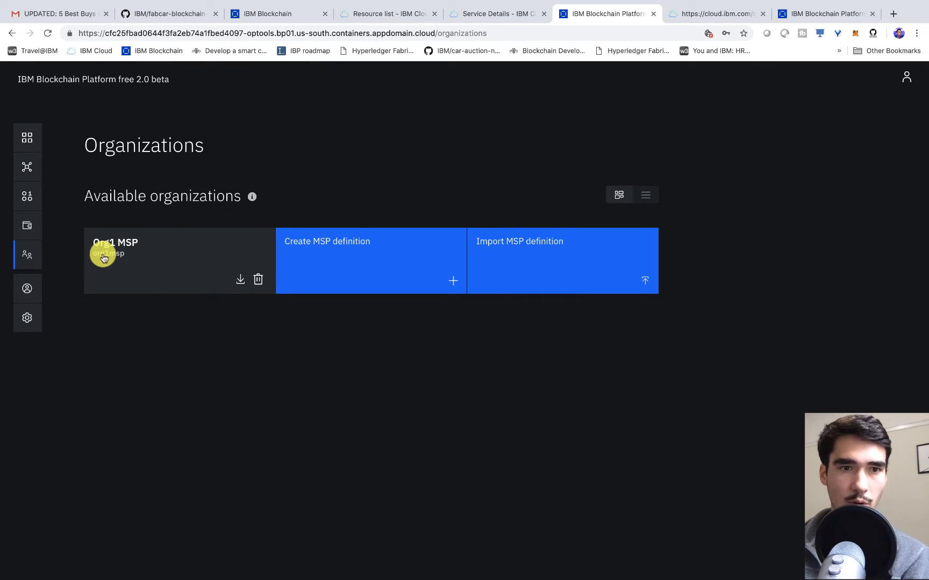
left_click(346, 269)
left_click(586, 260)
type("Orderer MSP")
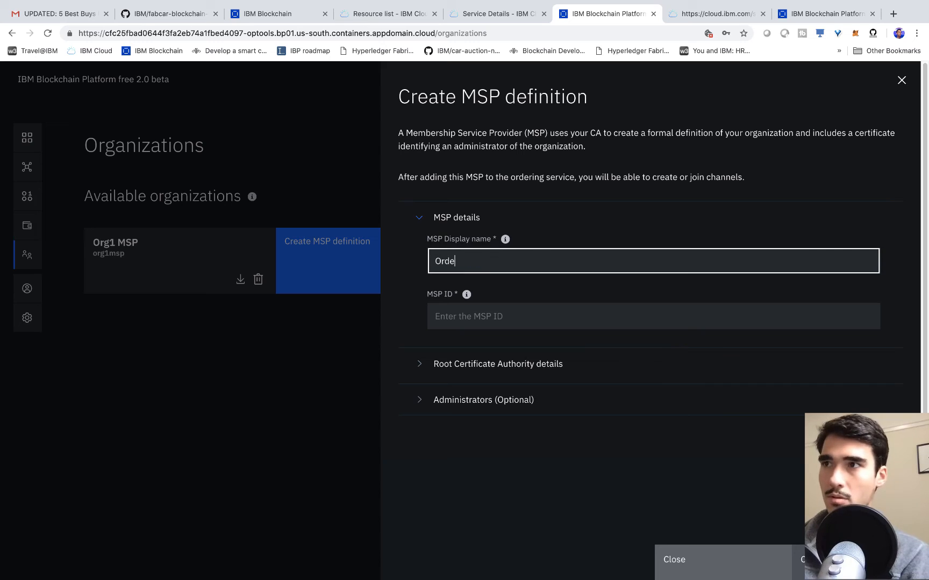
left_click(494, 316)
type("order")
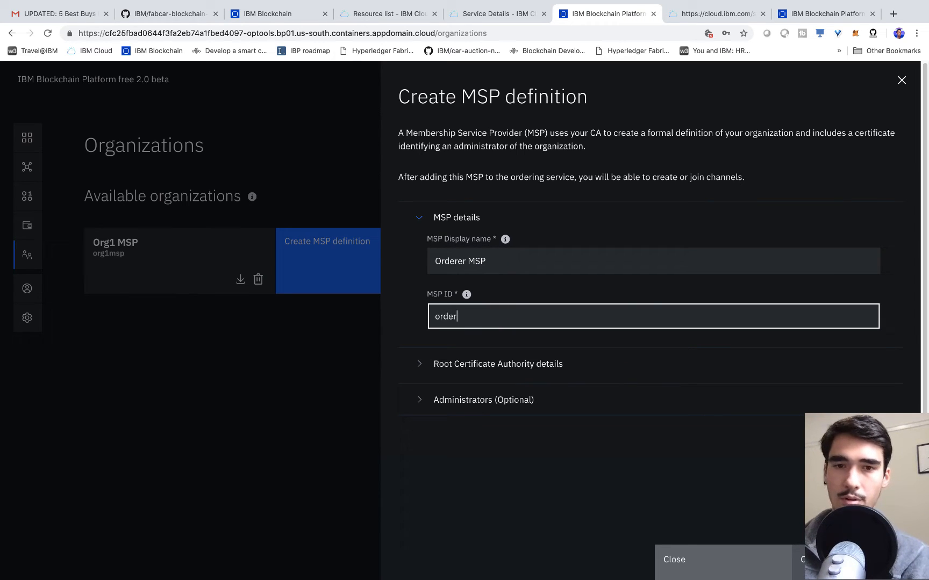
type("ermsp")
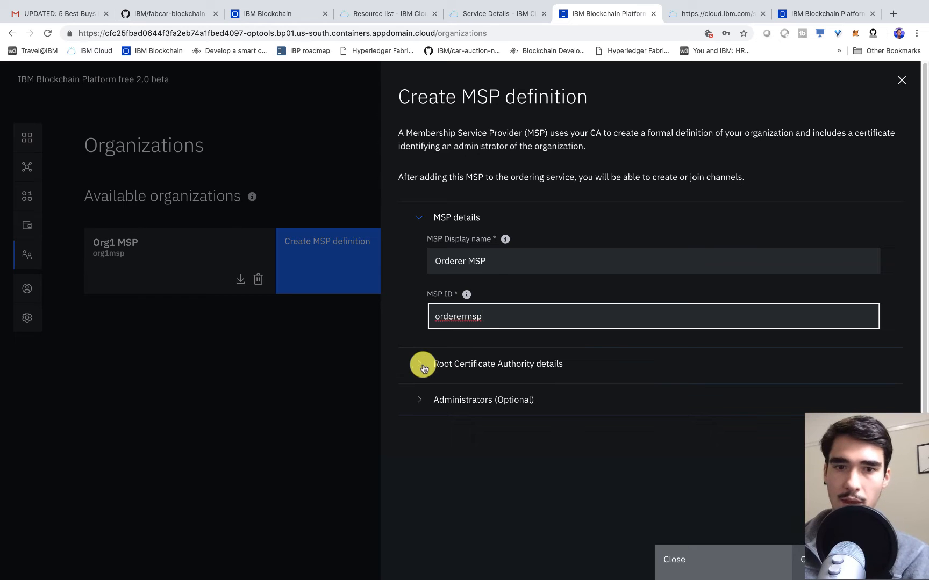
- Select Orderer CA as the MSP's root certificate authority
left_click(421, 364)
scroll(535, 376, "down", 1)
left_click(540, 411)
scroll(538, 403, "down", 2)
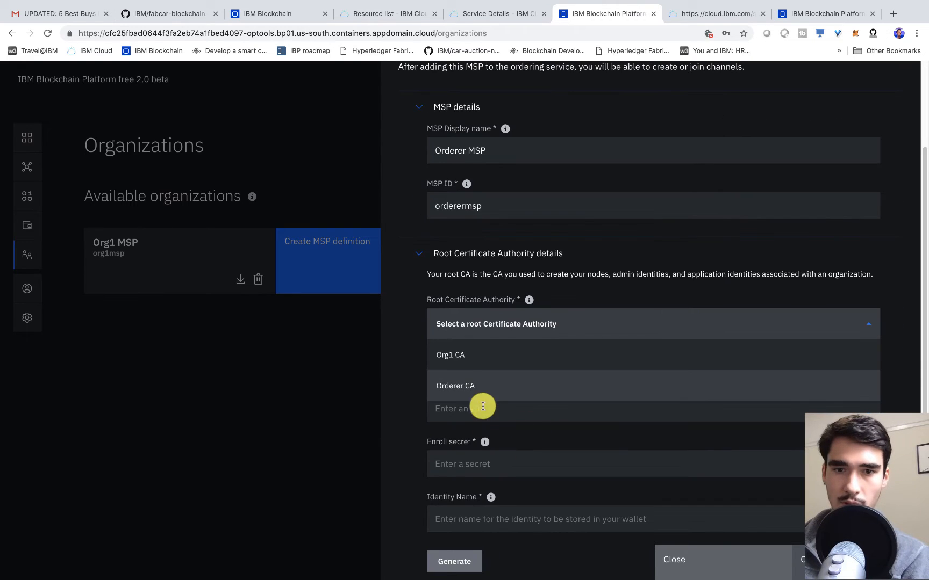
left_click(485, 386)
scroll(418, 343, "down", 4)
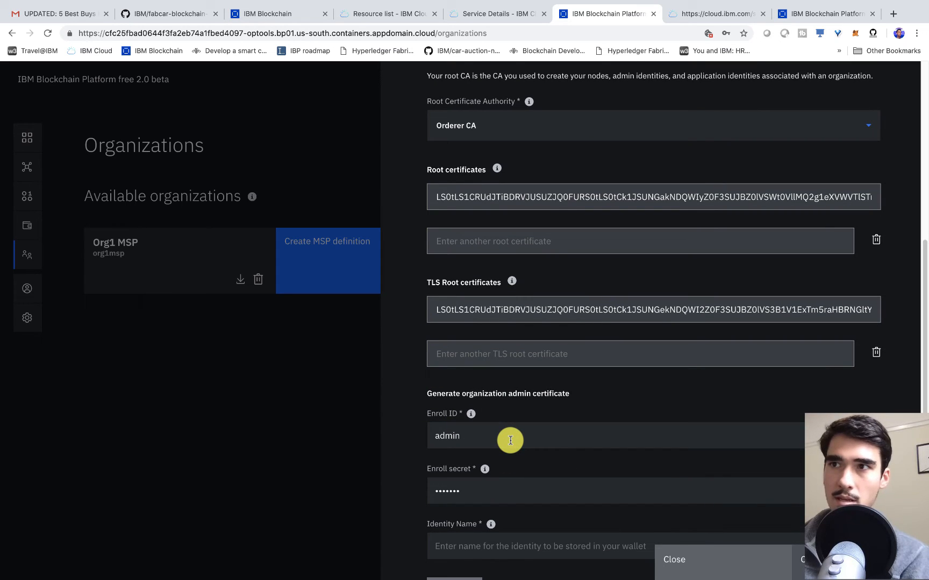
- Fill in the admin enroll ID and secret, name the identity Orderer Admin, and generate its certificate
double_click(509, 438)
type("or")
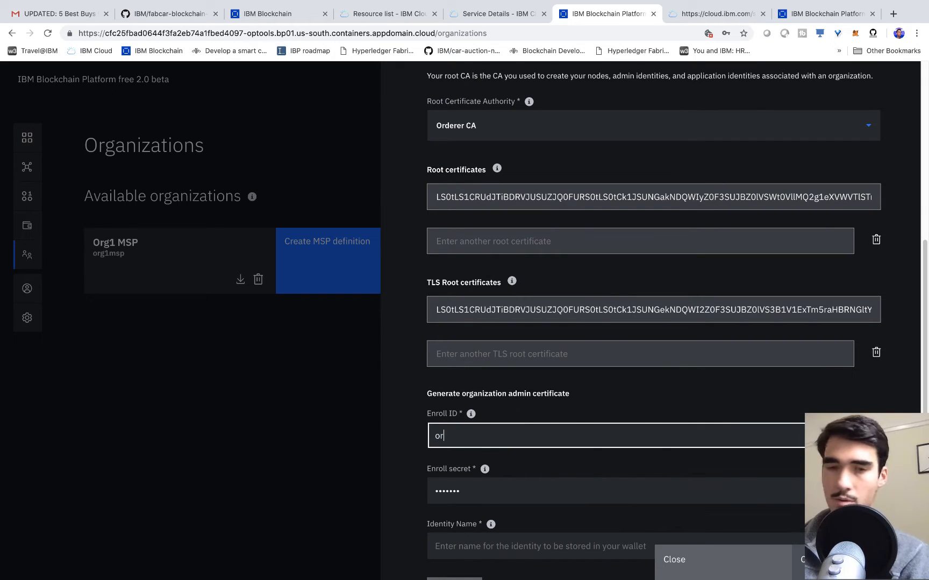
type("dereradmmin")
key("Tab")
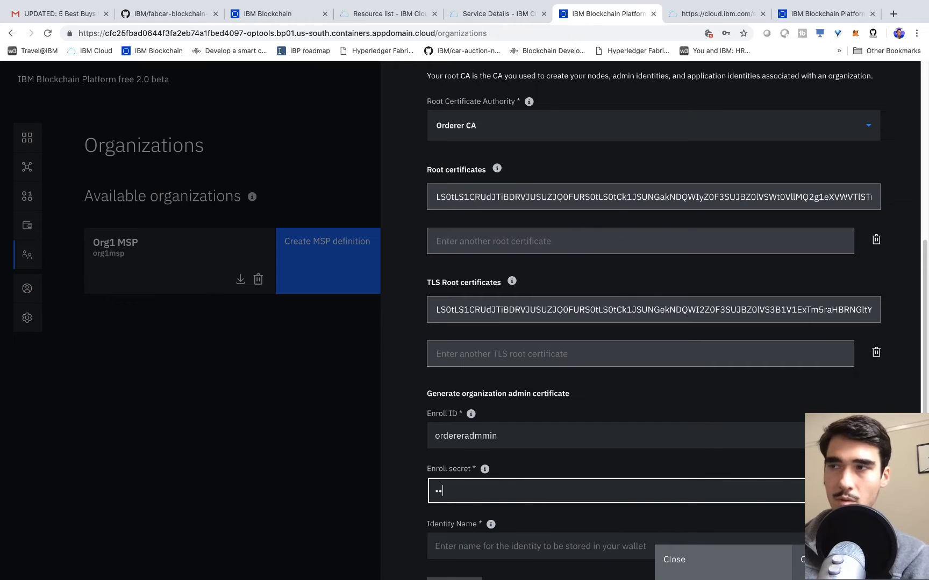
type("ordereradminpw")
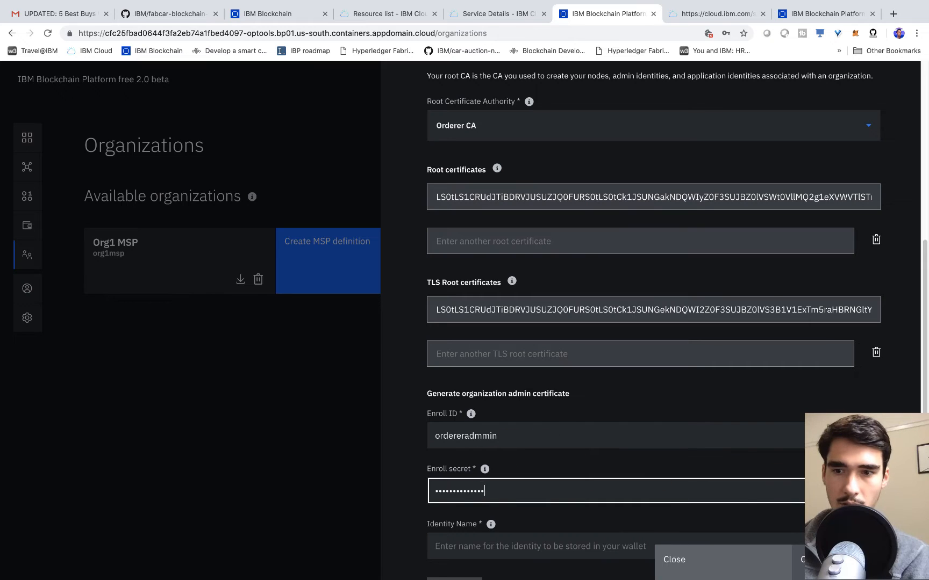
left_click(867, 490)
scroll(616, 429, "down", 2)
left_click(503, 474)
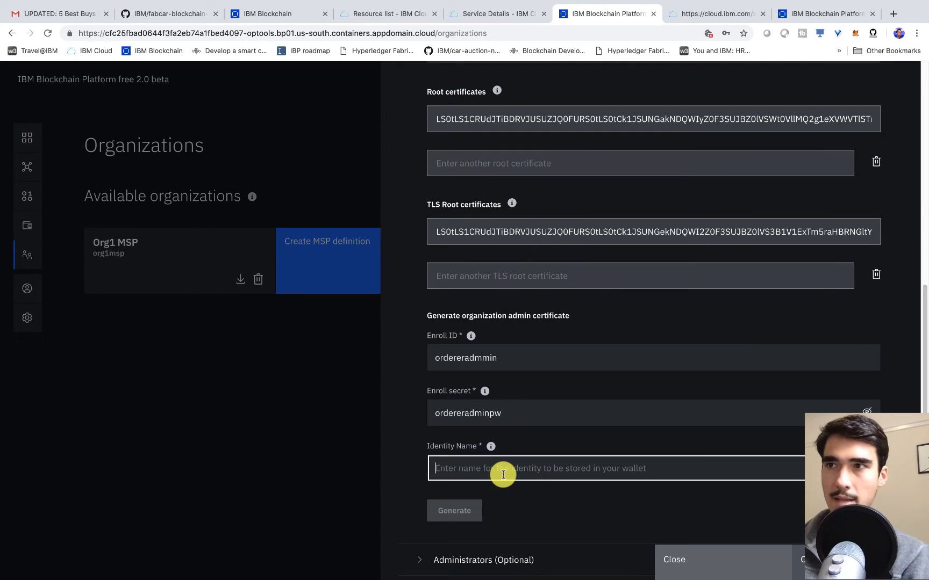
type("Orderer Admin")
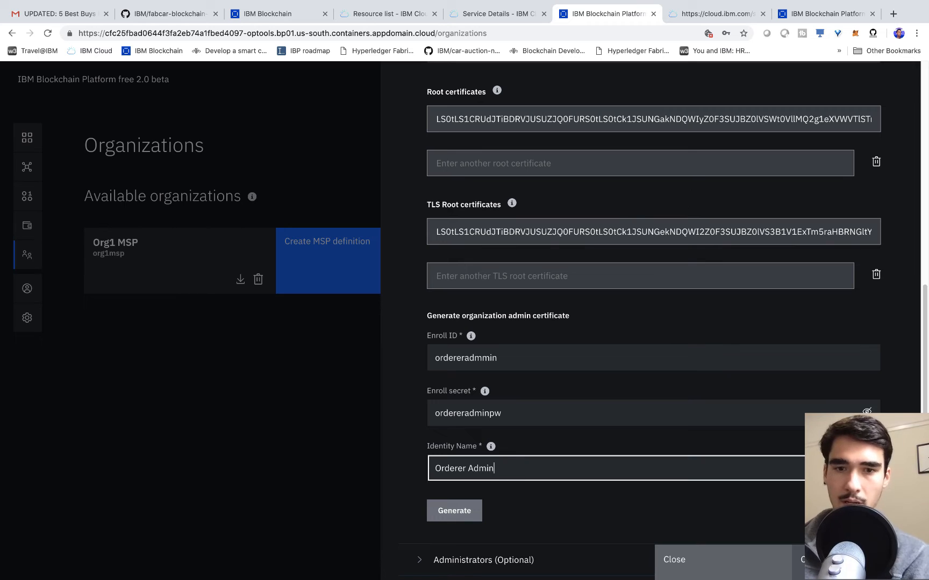
left_click(473, 509)
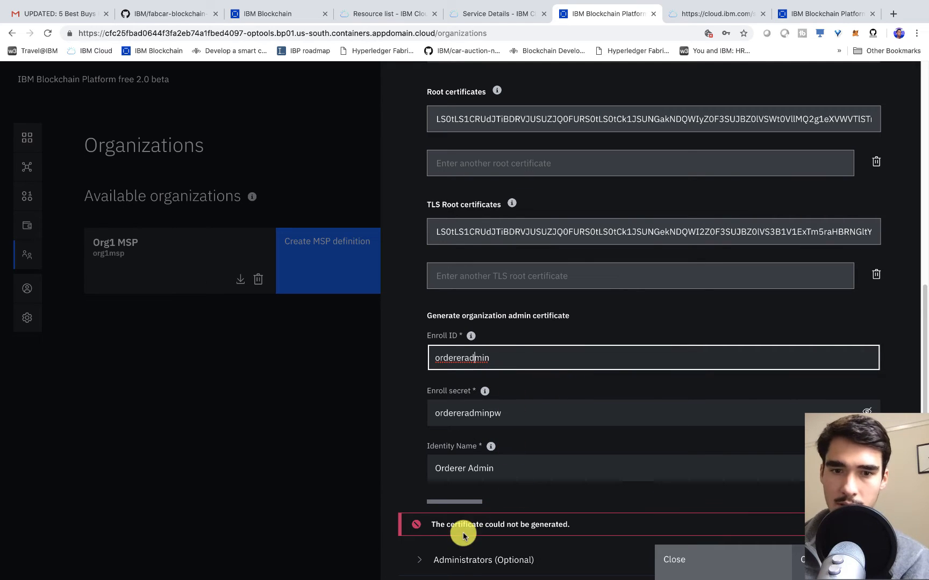
- Correct the admin enroll ID and regenerate the Orderer Admin certificate
left_click_drag(440, 525, 575, 528)
double_click(449, 357)
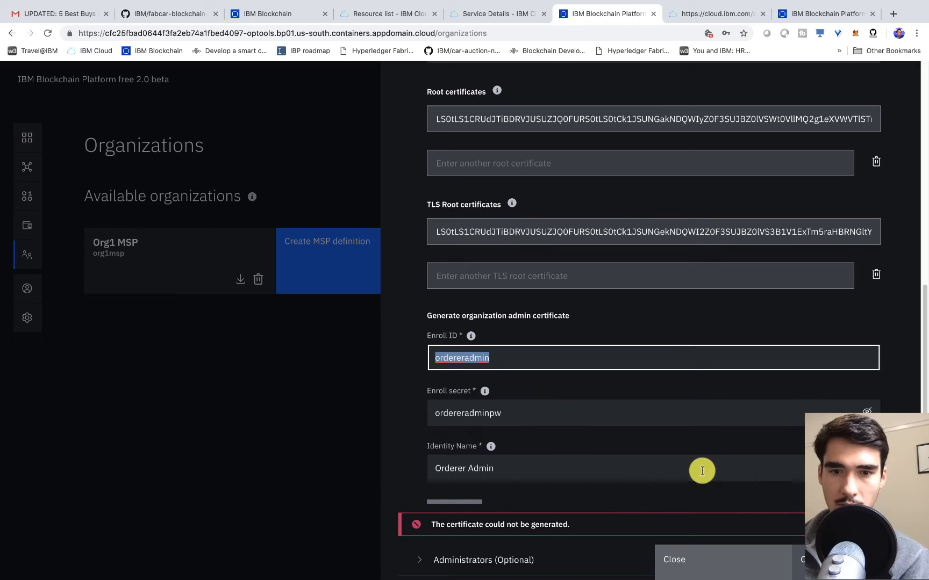
left_click(493, 524)
scroll(707, 444, "up", 4)
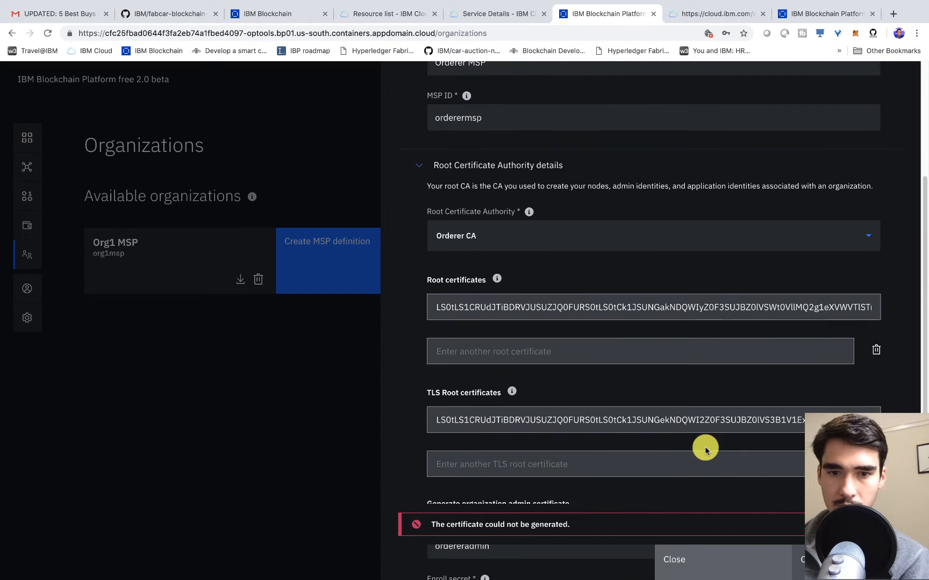
scroll(693, 445, "down", 4)
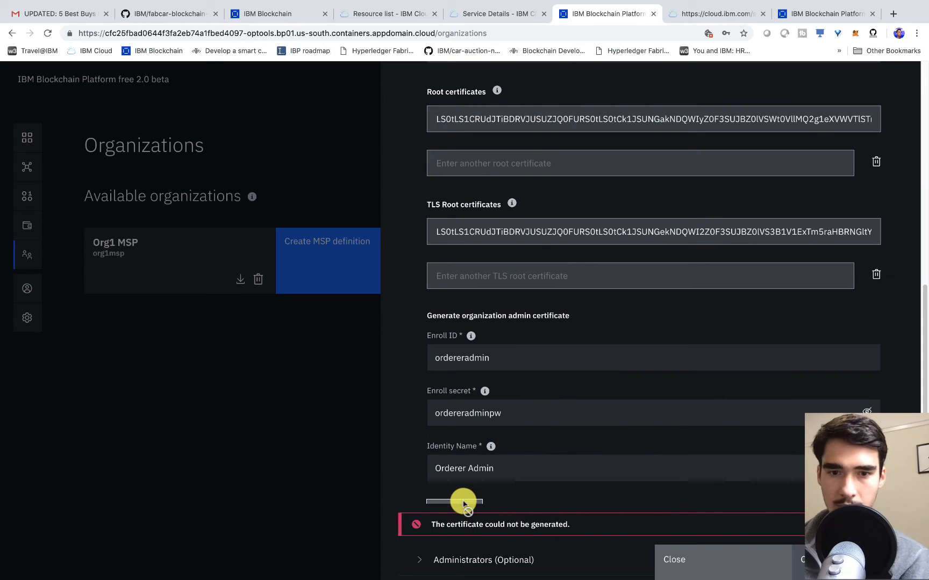
scroll(556, 353, "down", 2)
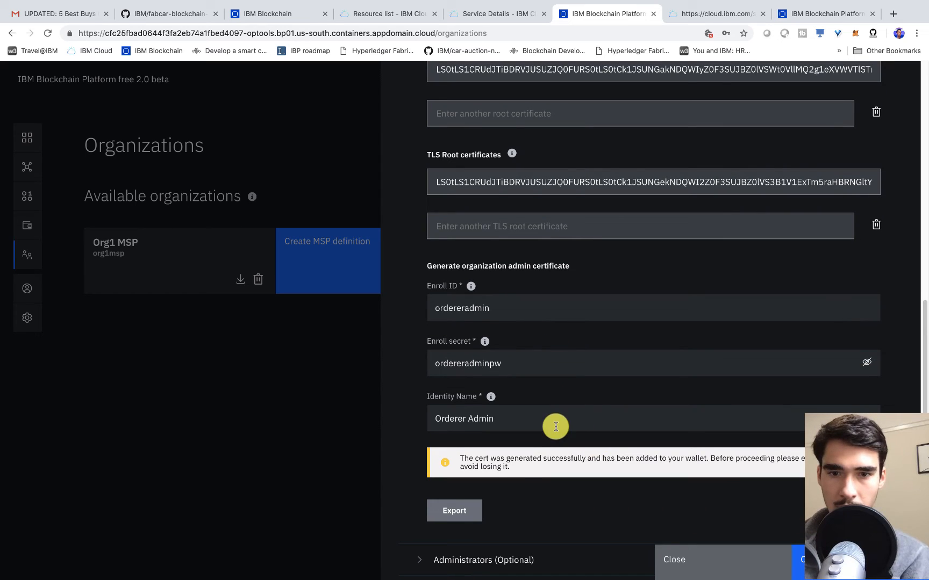
left_click_drag(506, 467, 445, 460)
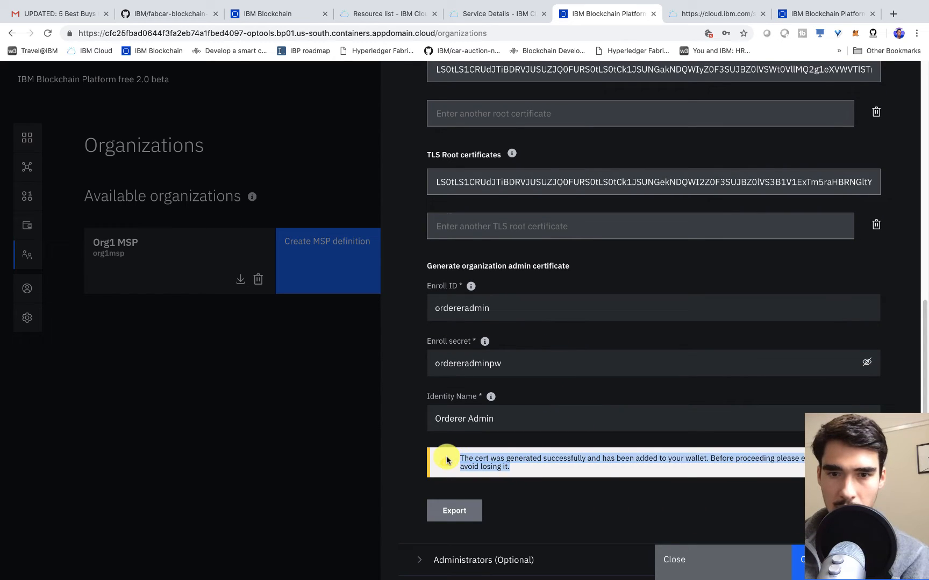
left_click(598, 482)
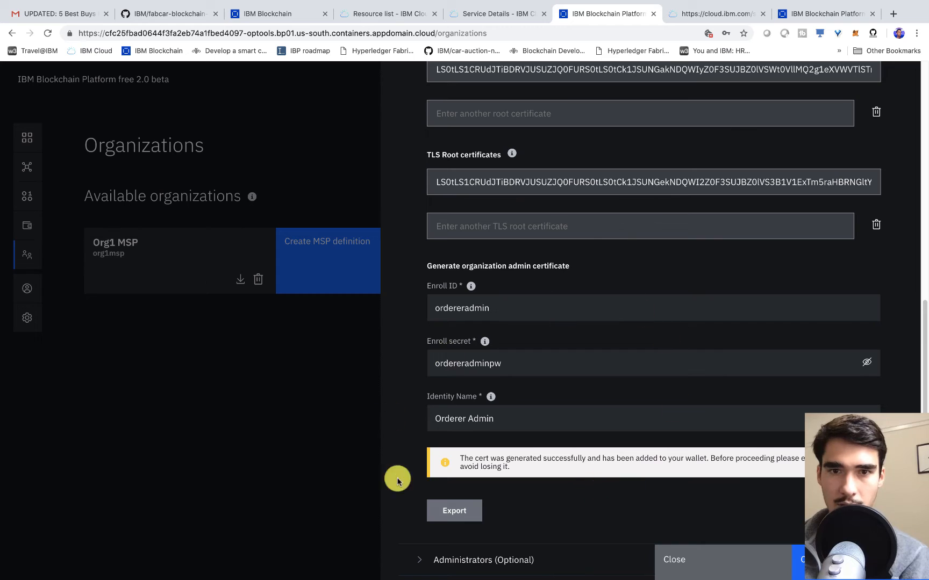
scroll(409, 462, "up", 8)
scroll(421, 457, "down", 8)
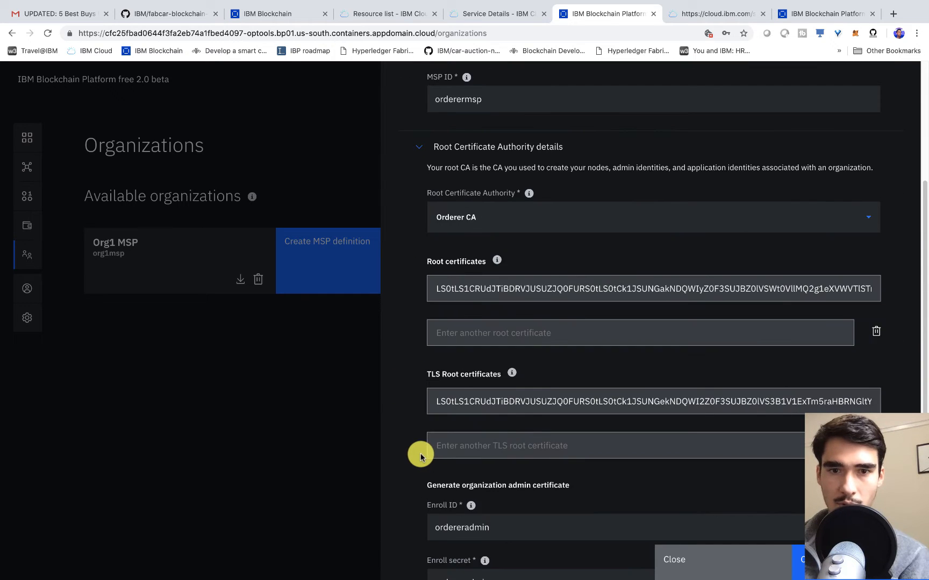
- Export the Orderer Admin identity, create the Orderer MSP definition, and return to Nodes
left_click(466, 508)
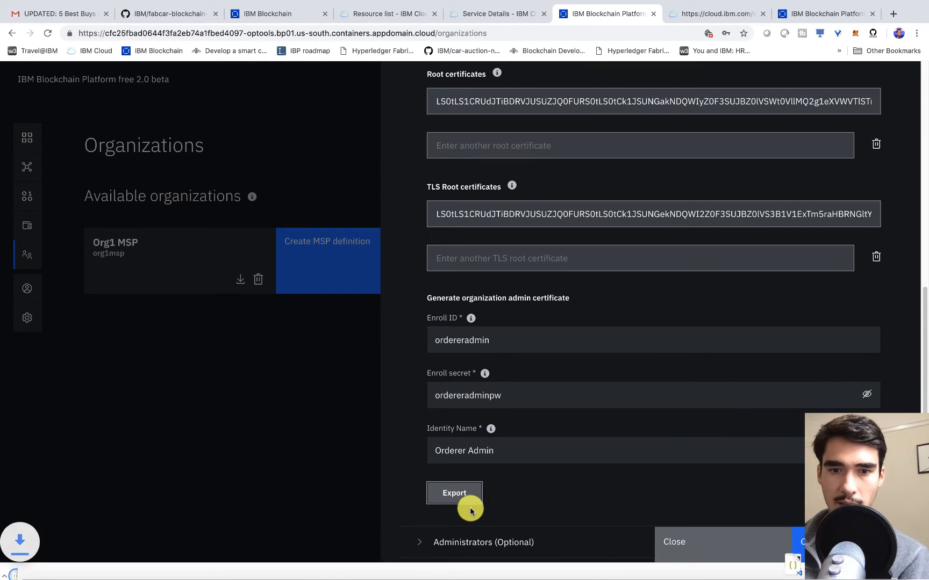
left_click(798, 535)
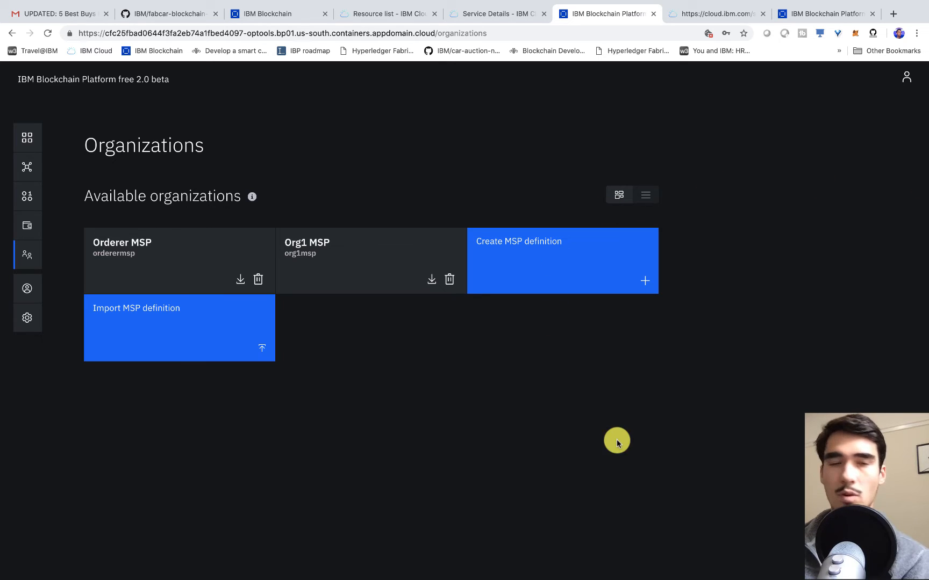
left_click(28, 138)
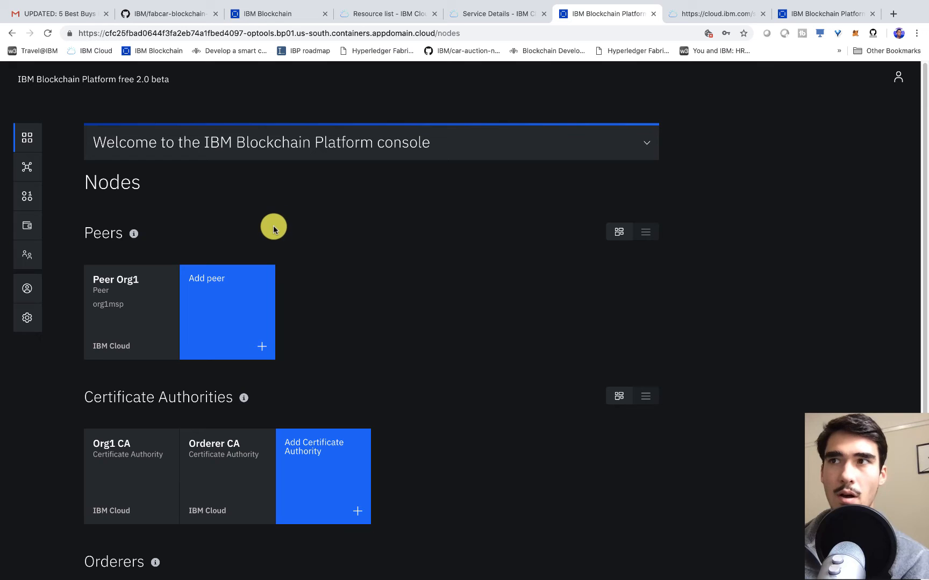
- Start adding a new orderer and give it the display name Orderer
scroll(242, 226, "down", 3)
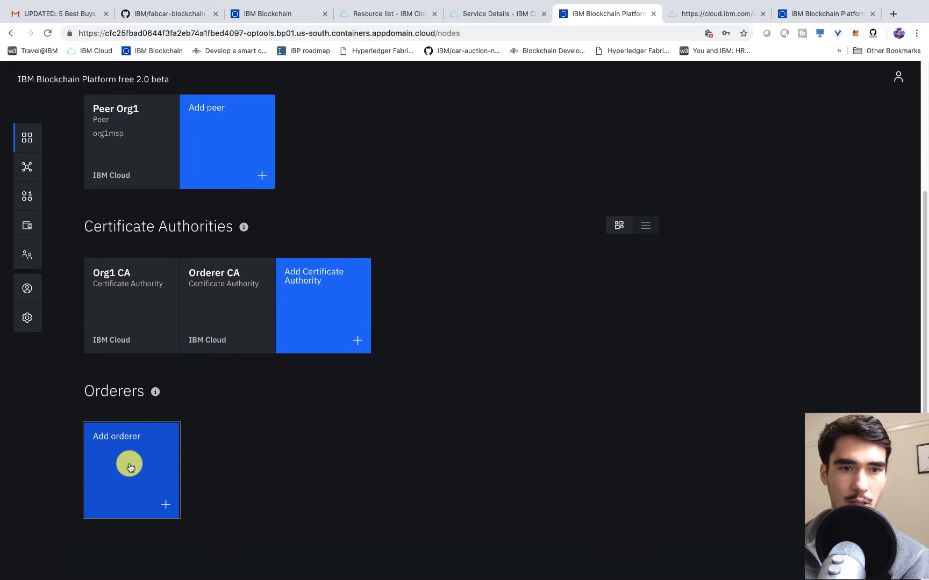
left_click(130, 467)
scroll(711, 363, "down", 2)
left_click_drag(626, 276, 722, 284)
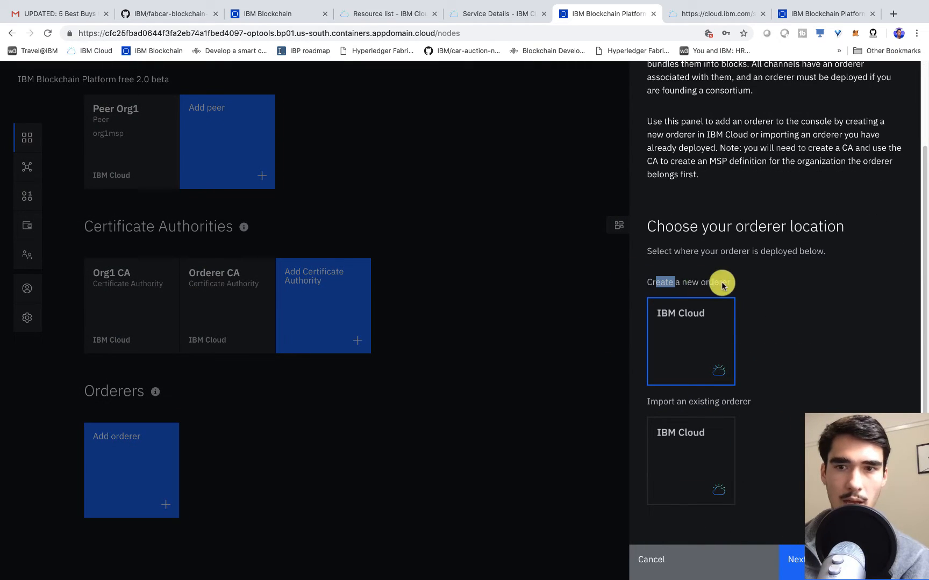
left_click(799, 558)
left_click(742, 400)
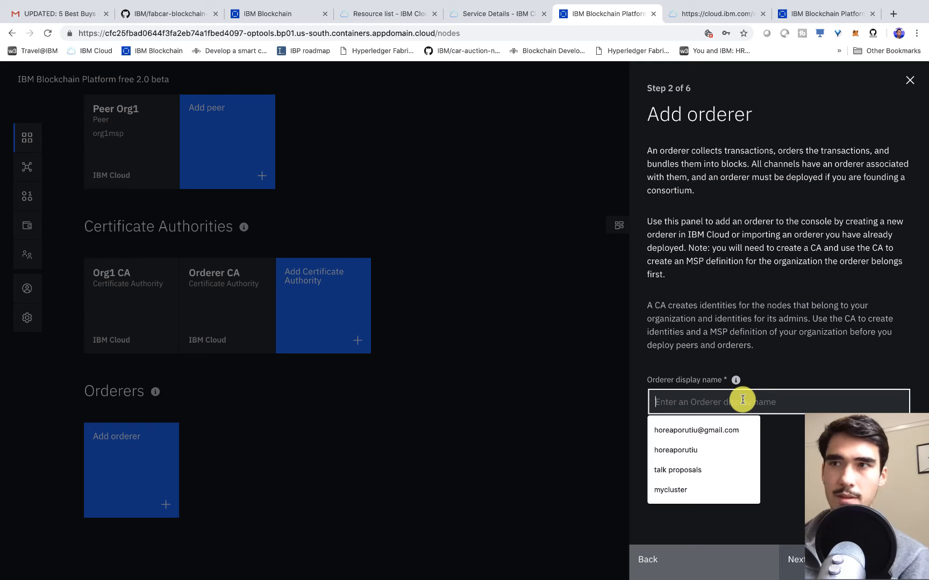
type("Orderer")
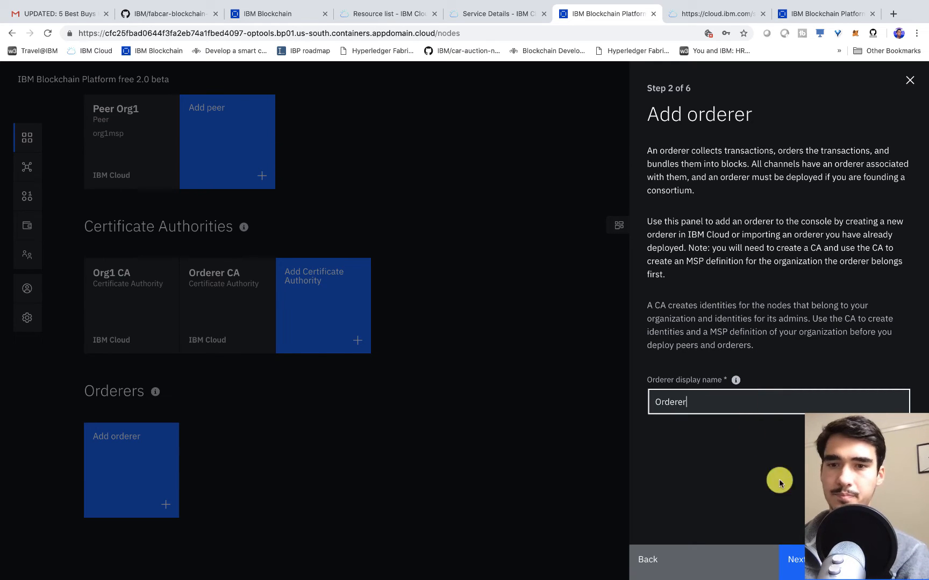
left_click(794, 559)
- Use Orderer CA with enroll ID orderer1 and its secret, and Orderer MSP as admin certificate
left_click(720, 329)
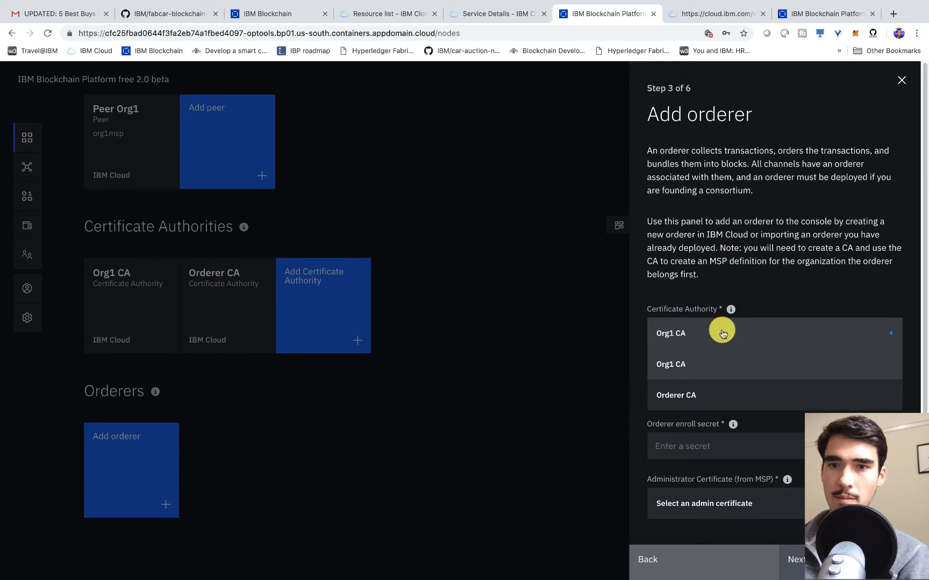
left_click(695, 396)
scroll(694, 311, "down", 1)
left_click(714, 385)
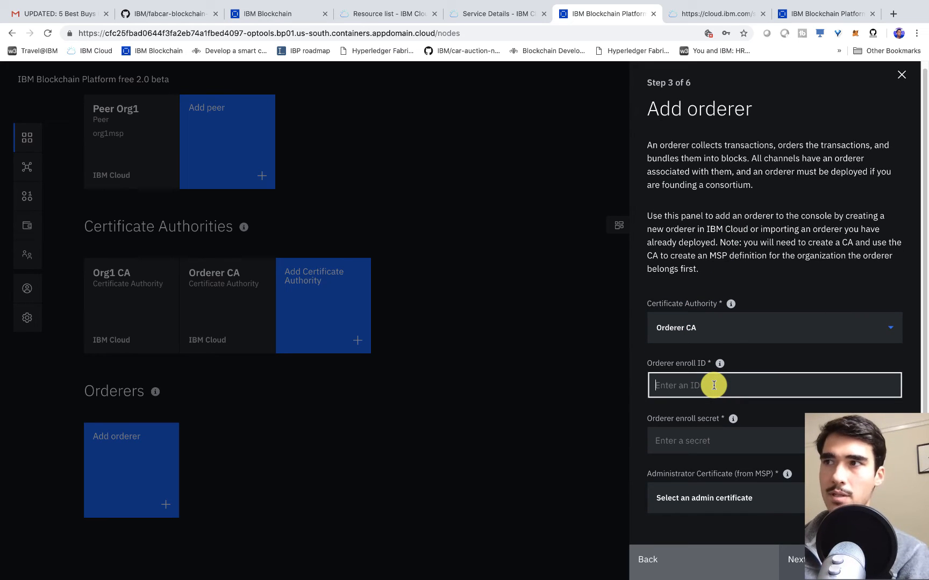
type("orderer1")
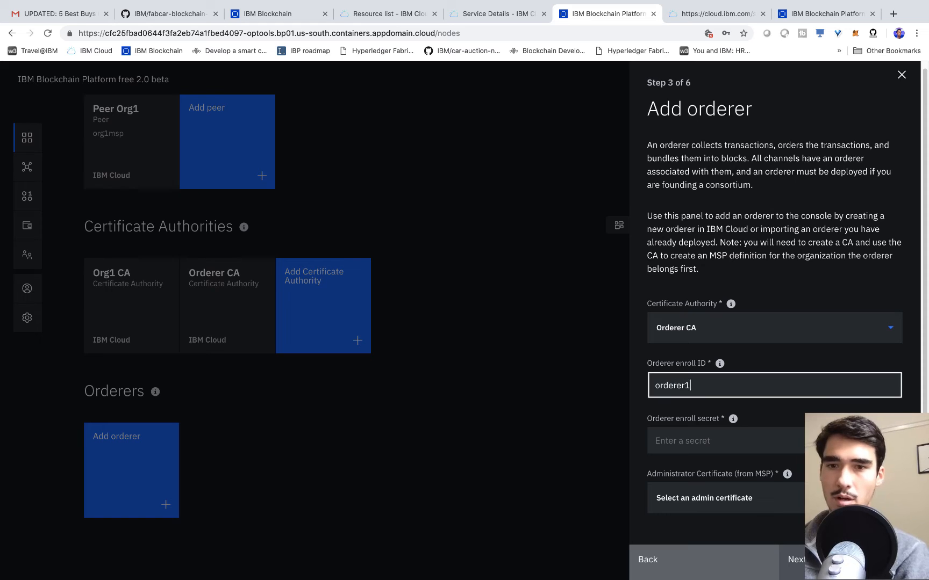
key("Tab")
type("ord")
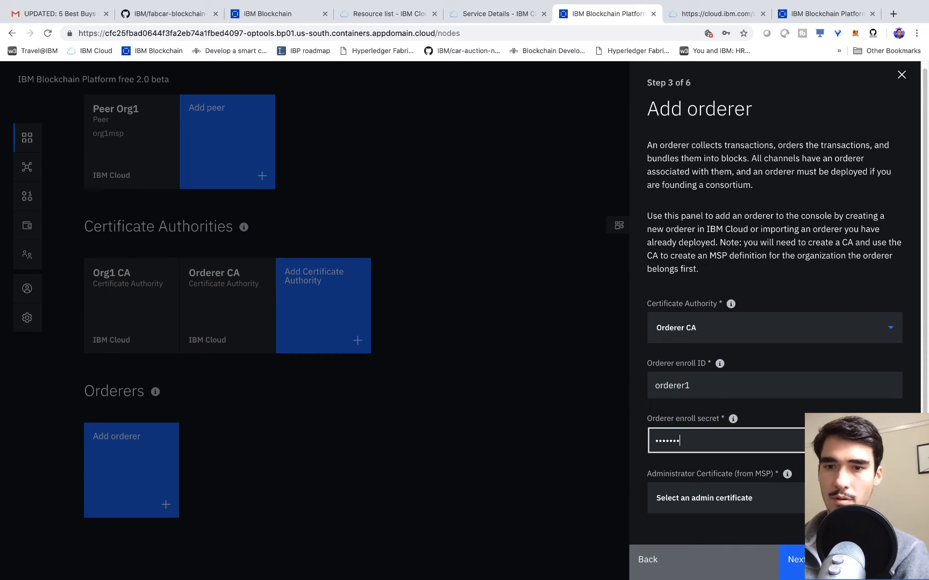
left_click(889, 440)
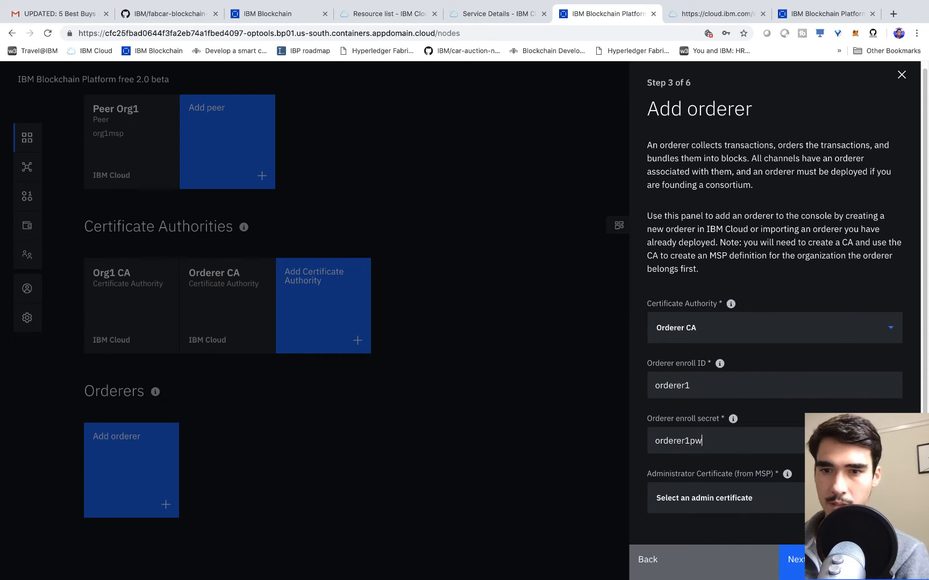
left_click(792, 498)
scroll(751, 489, "down", 1)
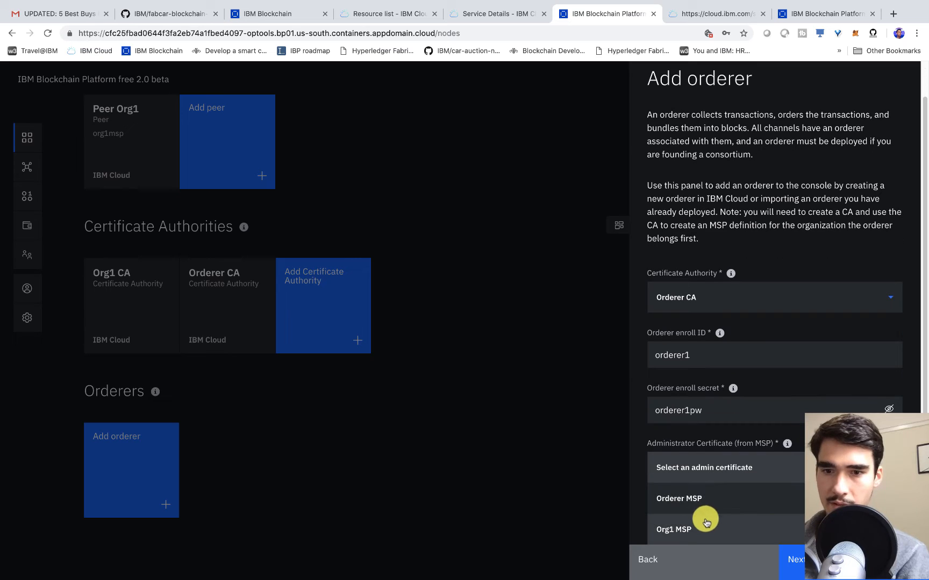
left_click(705, 498)
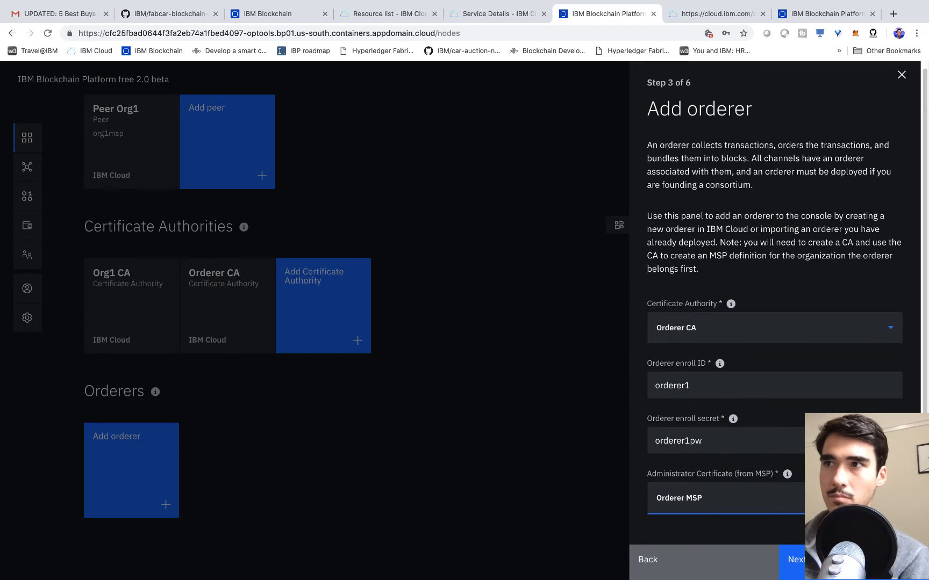
left_click(746, 333)
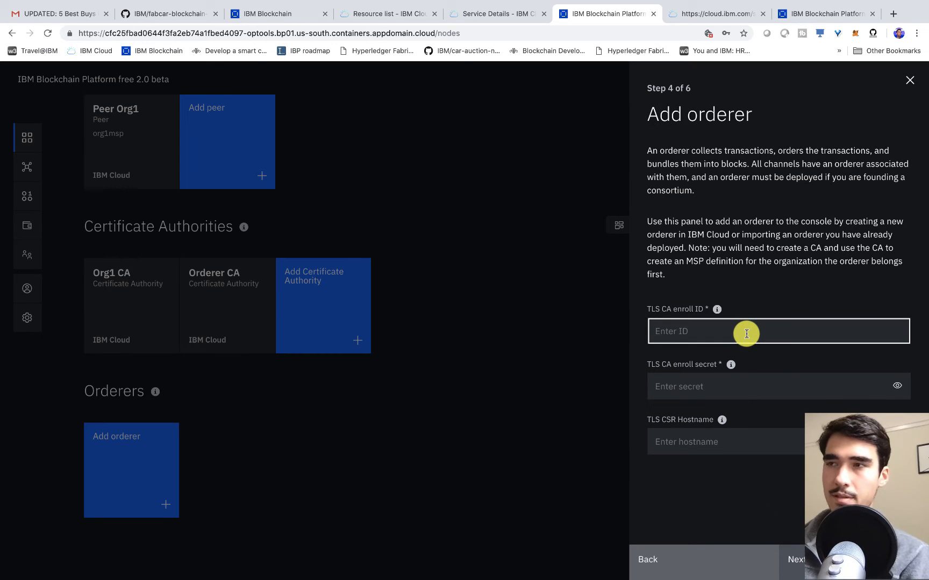
- Enter TLS CA enroll ID admin and its secret
type("admin")
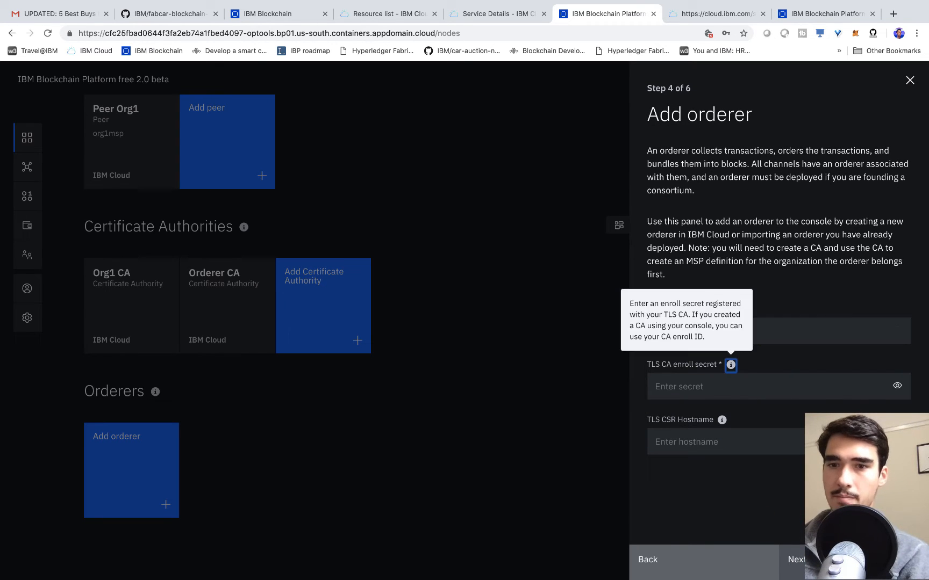
left_click(731, 386)
type("ad")
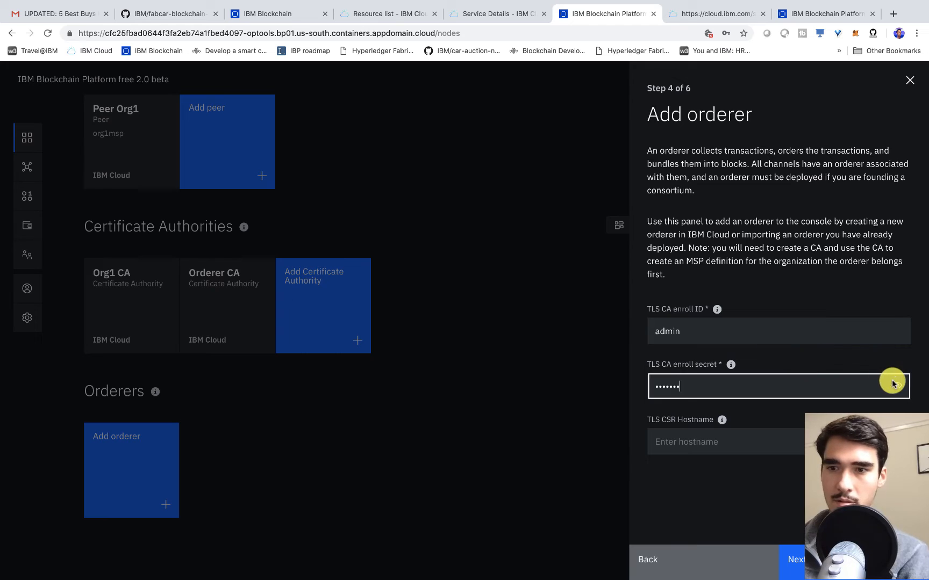
left_click(897, 386)
left_click(839, 561)
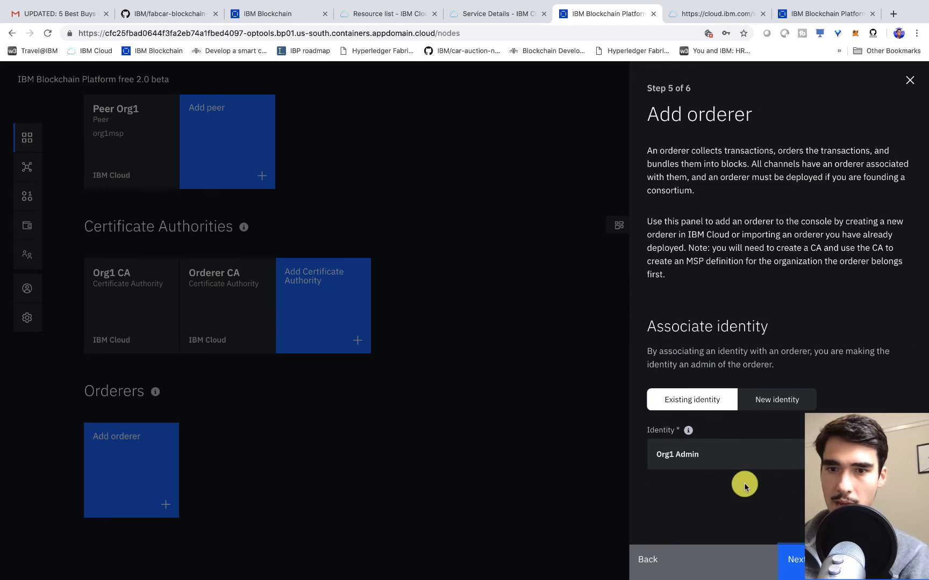
- Associate the Orderer Admin identity and add the orderer
left_click(708, 461)
left_click(690, 516)
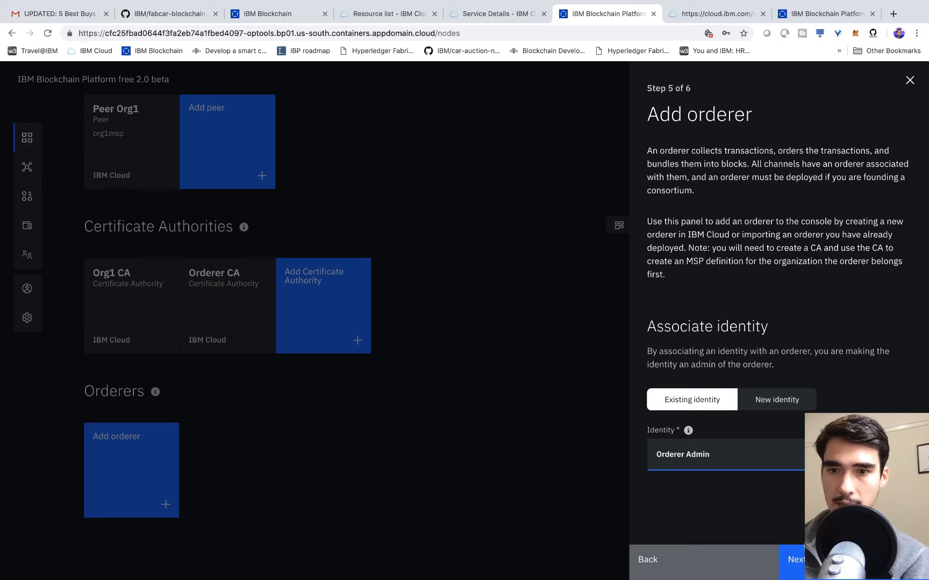
left_click(838, 560)
scroll(798, 369, "down", 1)
left_click(838, 560)
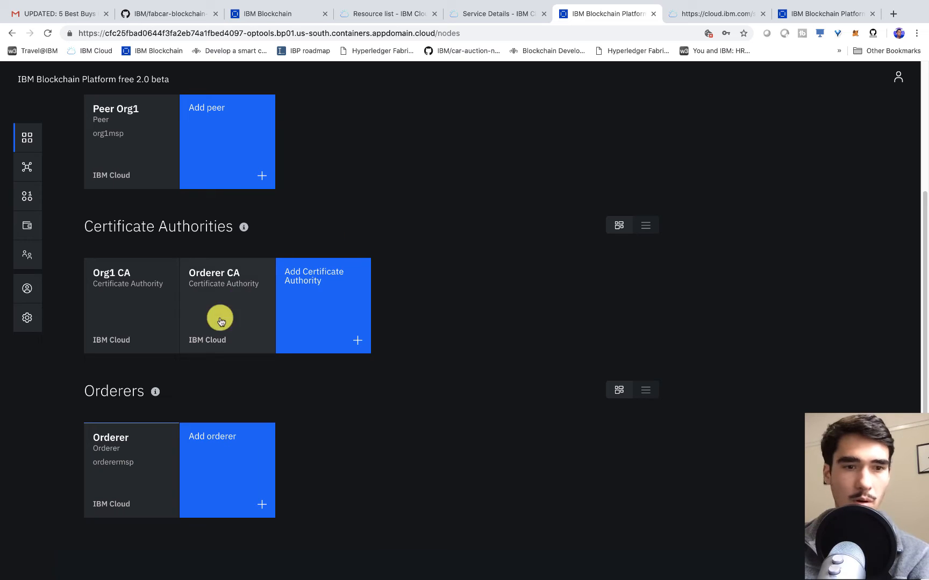
- Add Org1 MSP as a consortium member on the Orderer node, then go to Channels
left_click(116, 440)
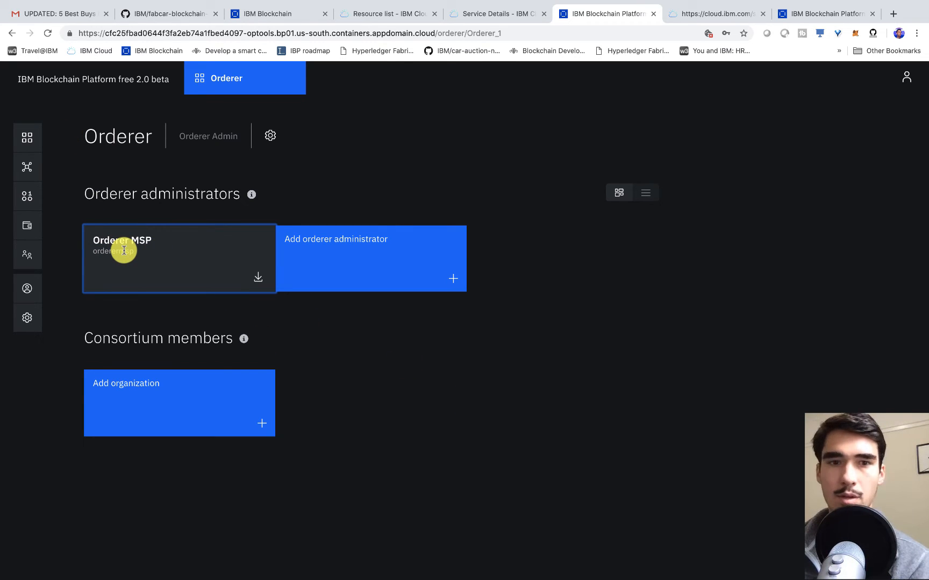
left_click(193, 429)
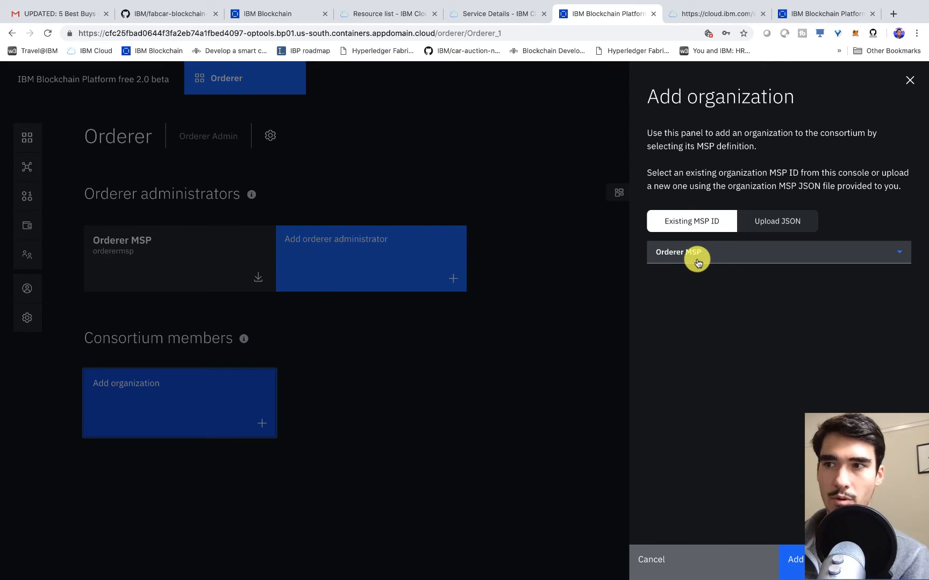
left_click(697, 258)
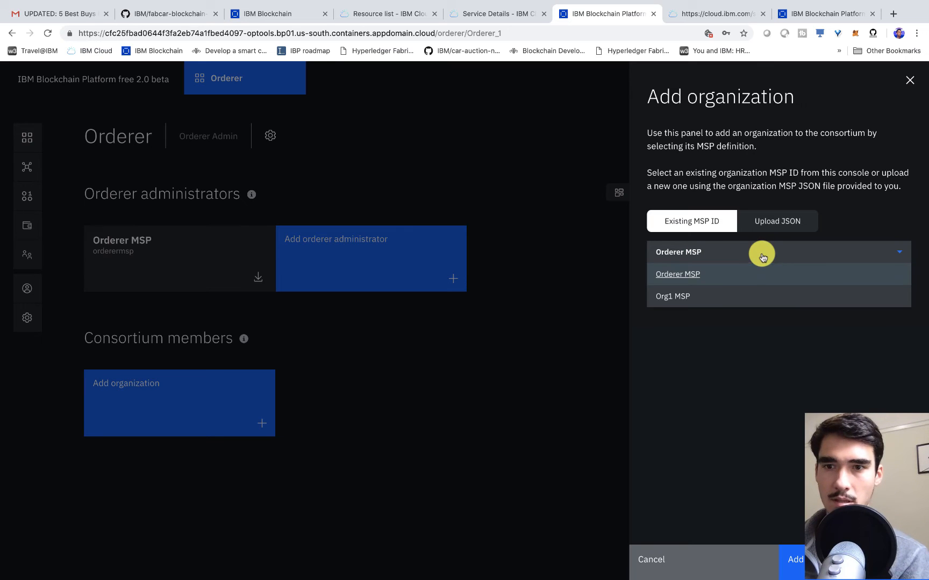
left_click(717, 295)
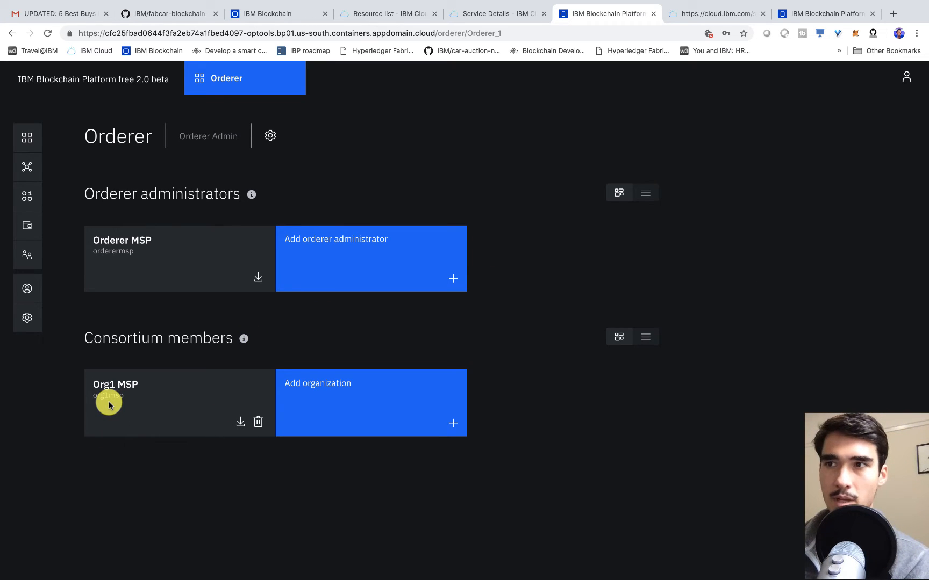
left_click(29, 171)
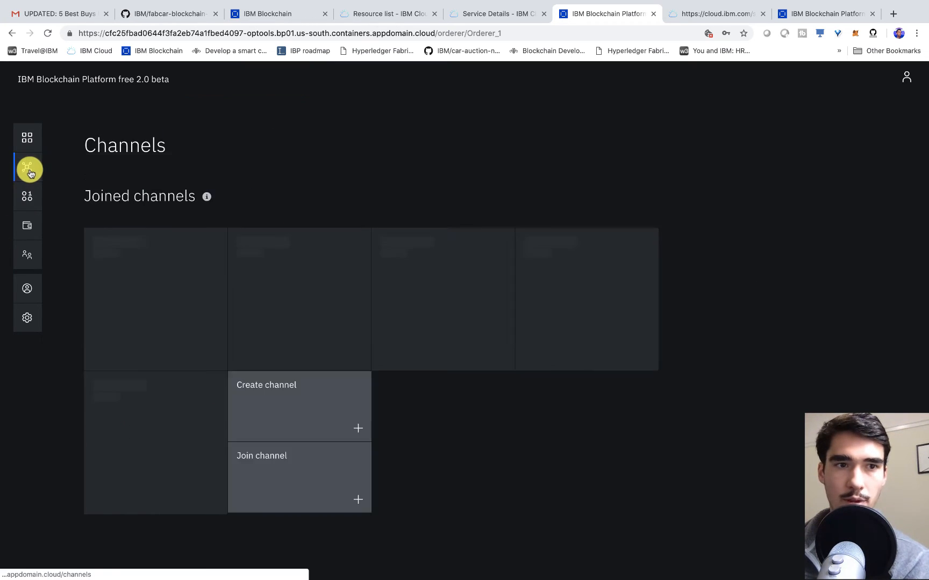
- Start a new channel named mychannel with Org1 MSP as the channel creator
left_click(412, 261)
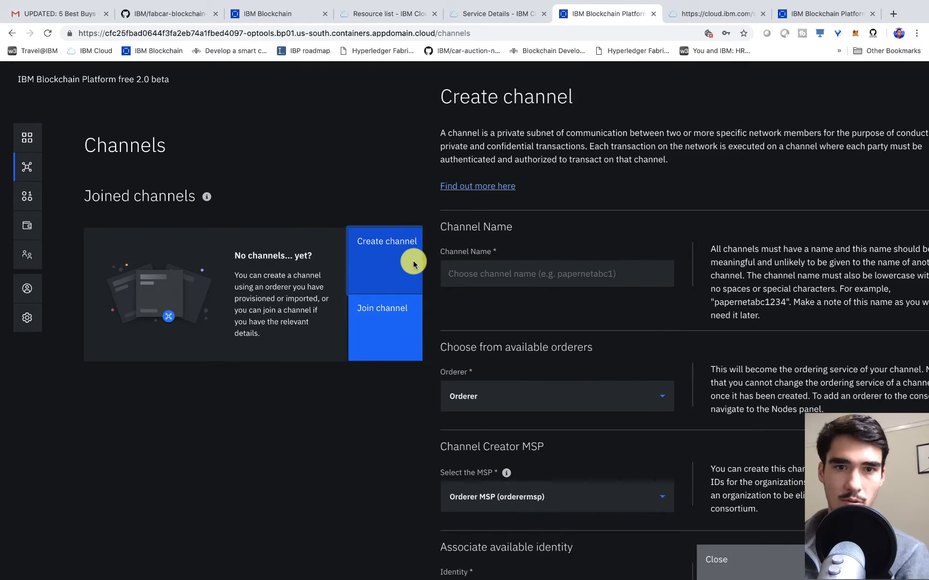
left_click(484, 271)
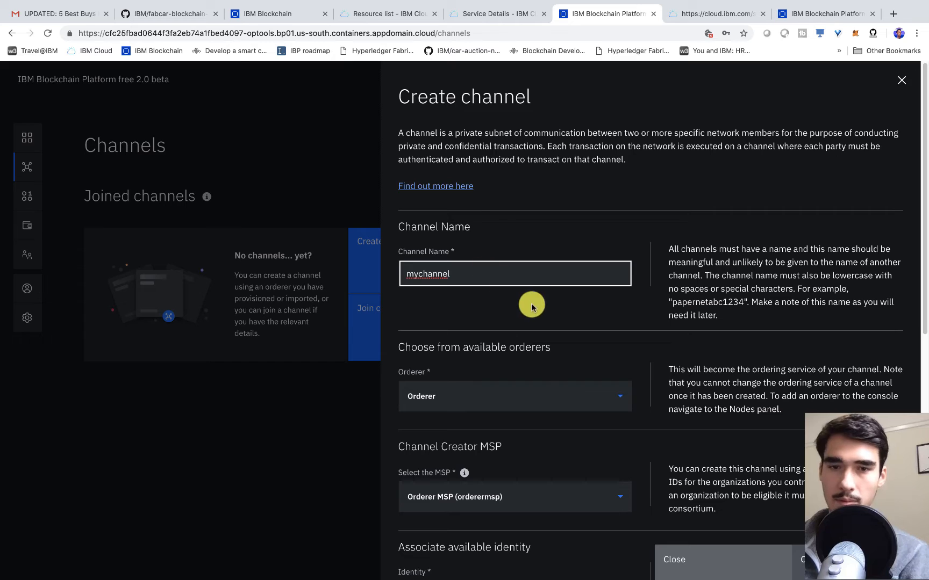
left_click(619, 335)
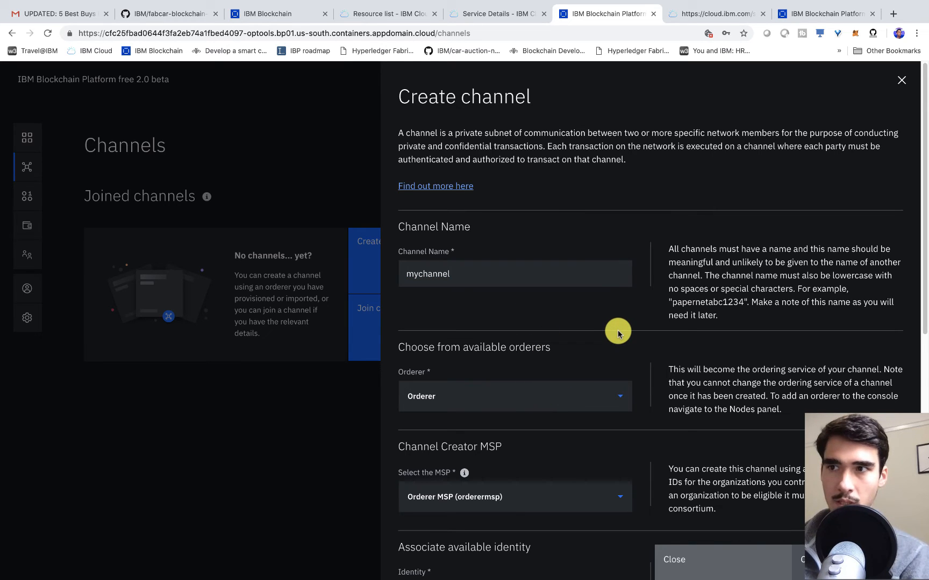
scroll(617, 331, "down", 2)
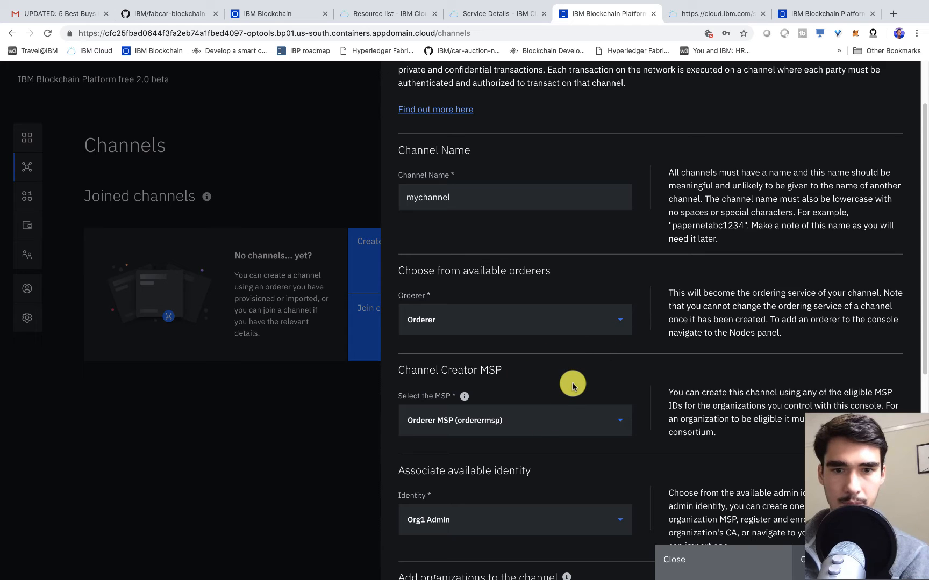
scroll(574, 383, "down", 1)
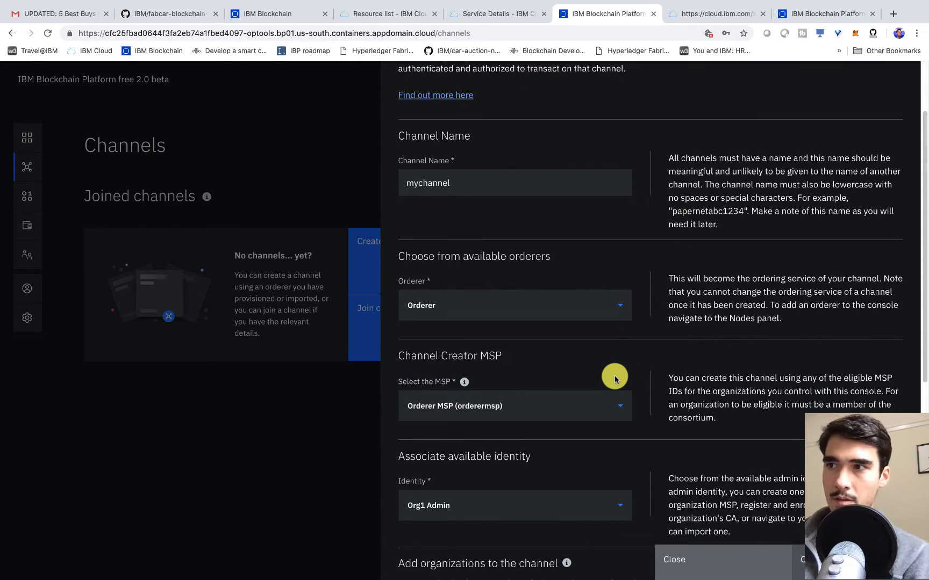
left_click(517, 408)
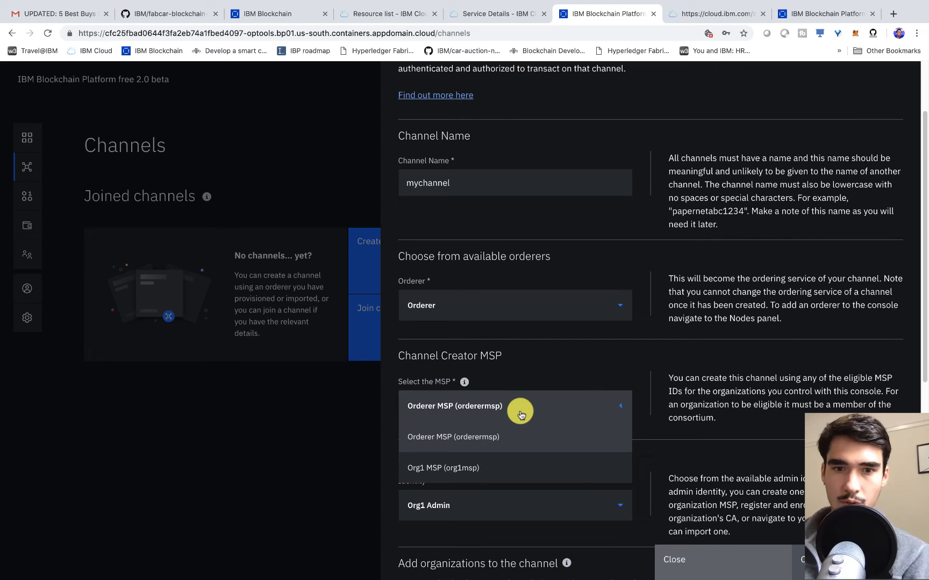
left_click(482, 469)
scroll(505, 446, "down", 2)
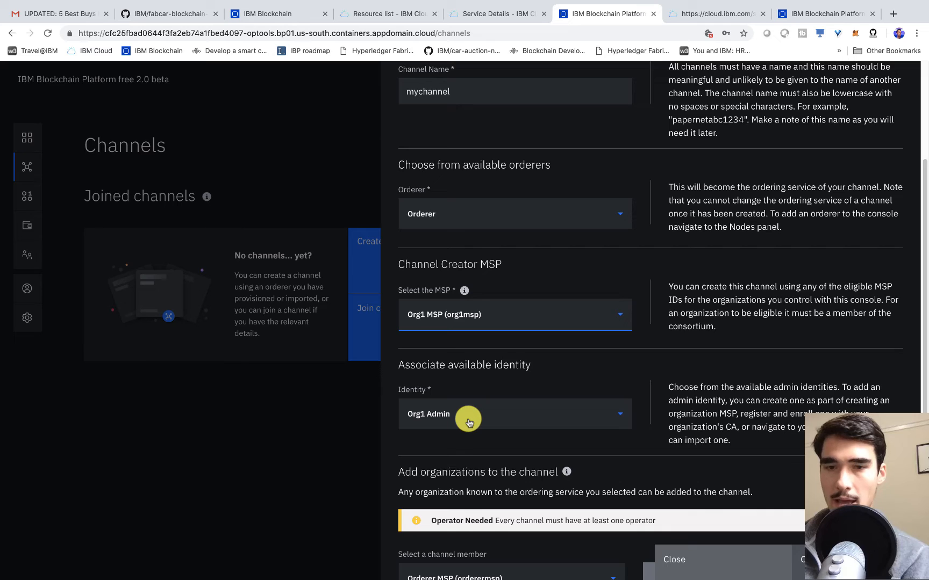
scroll(468, 422, "down", 2)
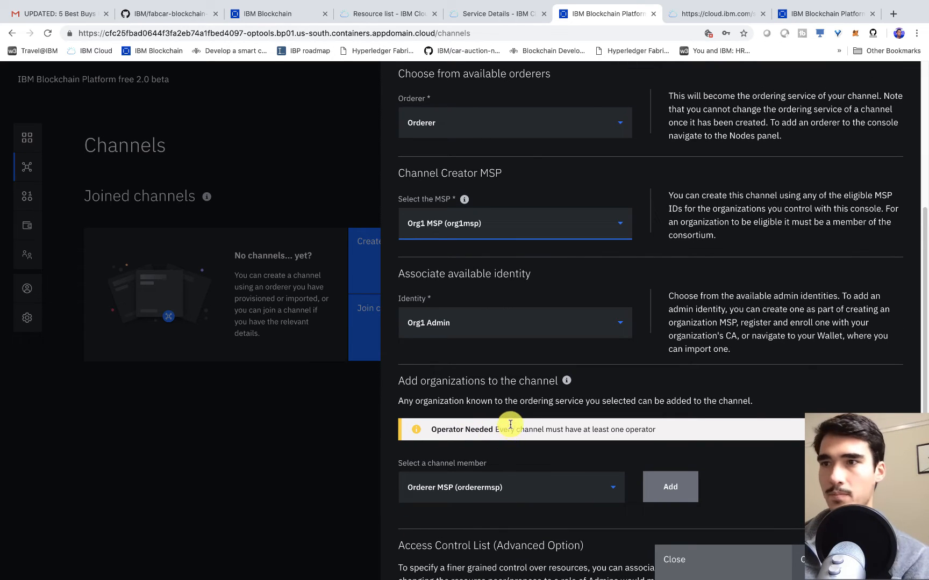
scroll(505, 414, "down", 2)
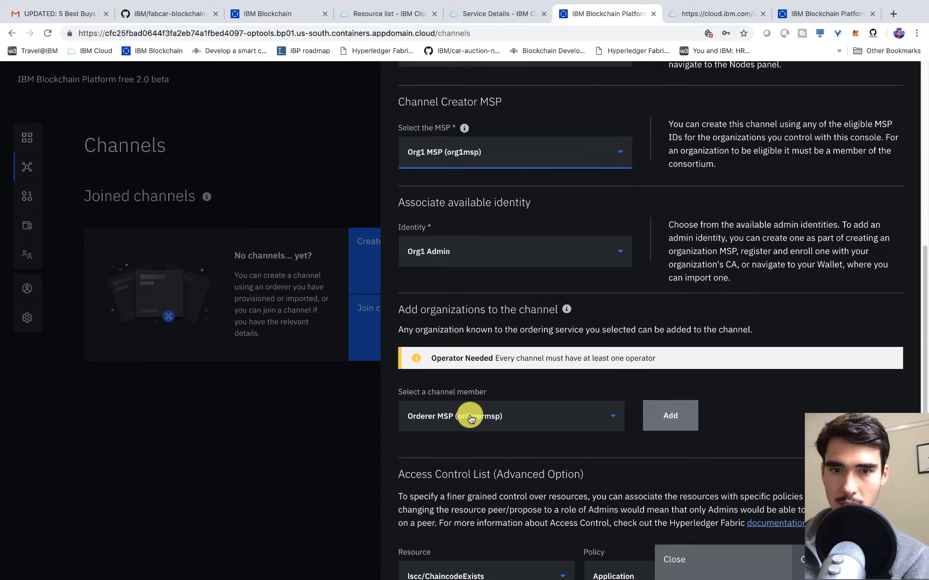
- Add org1msp as a channel member with Operator, Writer and Reader permissions
left_click(491, 422)
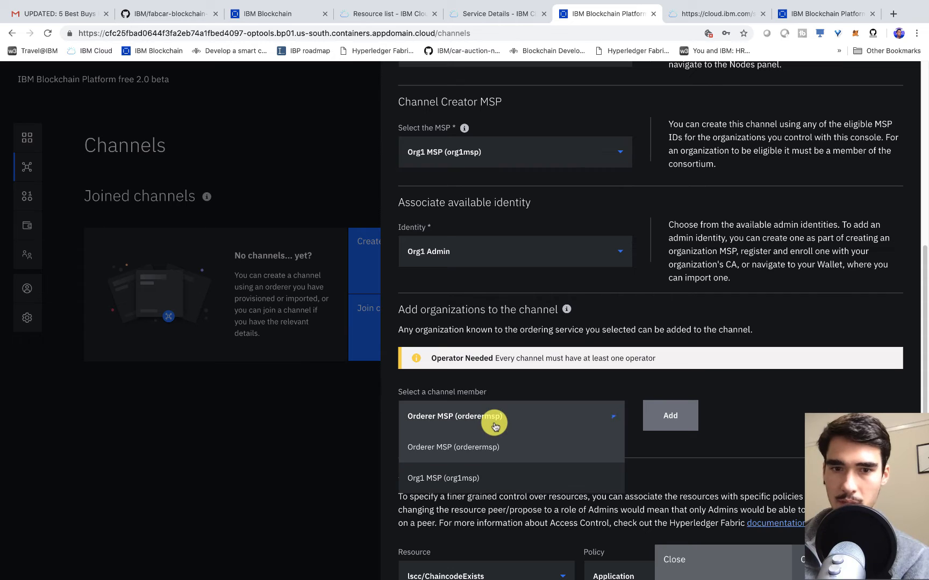
left_click(516, 478)
scroll(702, 465, "down", 3)
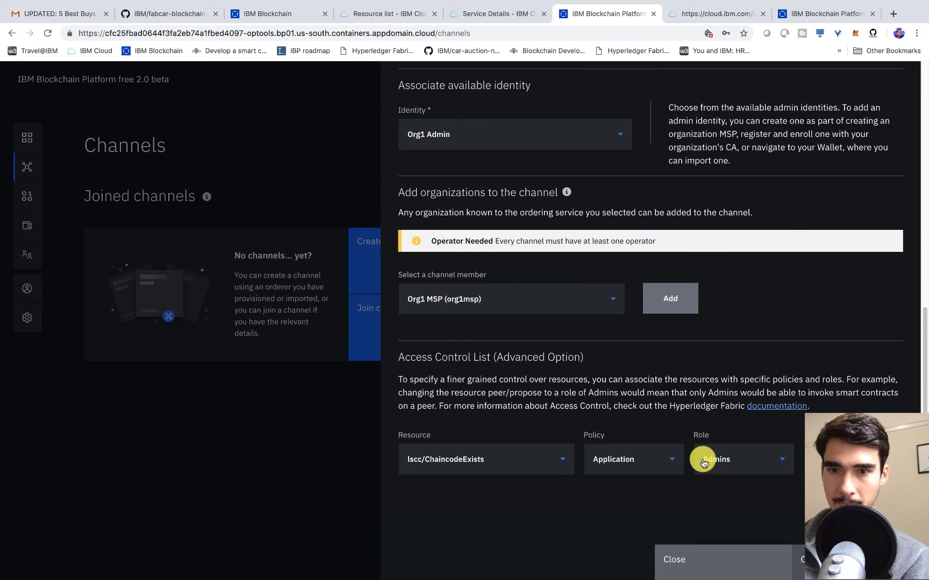
scroll(682, 409, "up", 1)
left_click(669, 319)
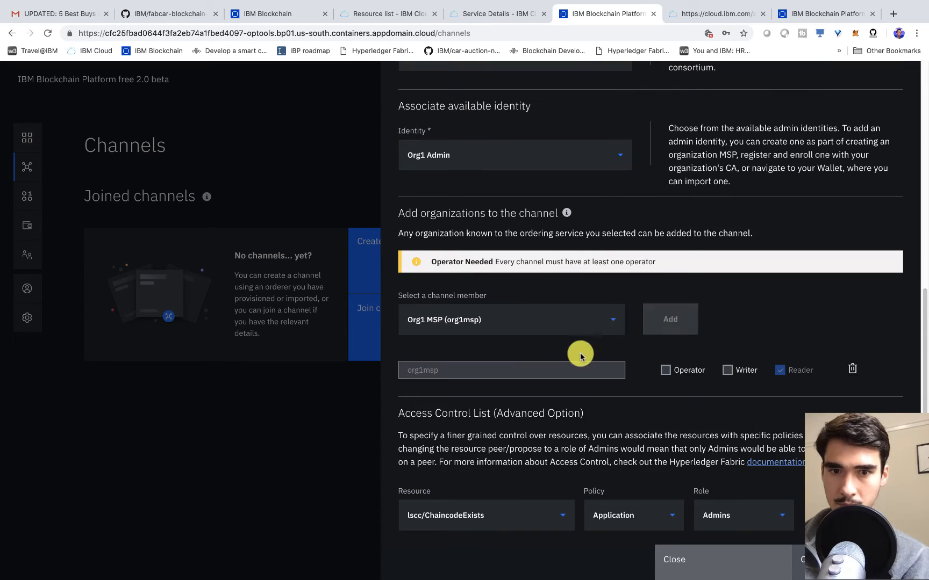
left_click(667, 371)
scroll(553, 420, "up", 2)
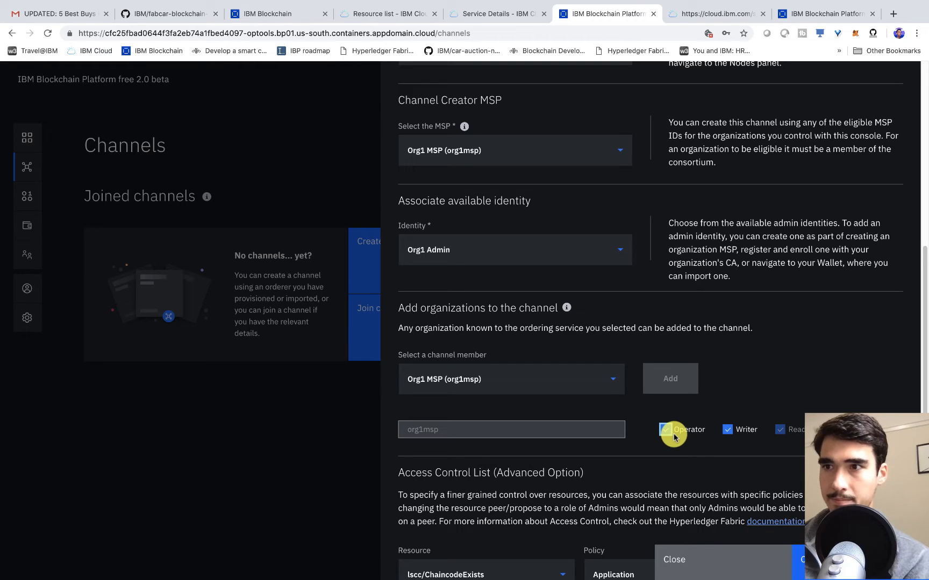
scroll(508, 425, "up", 1)
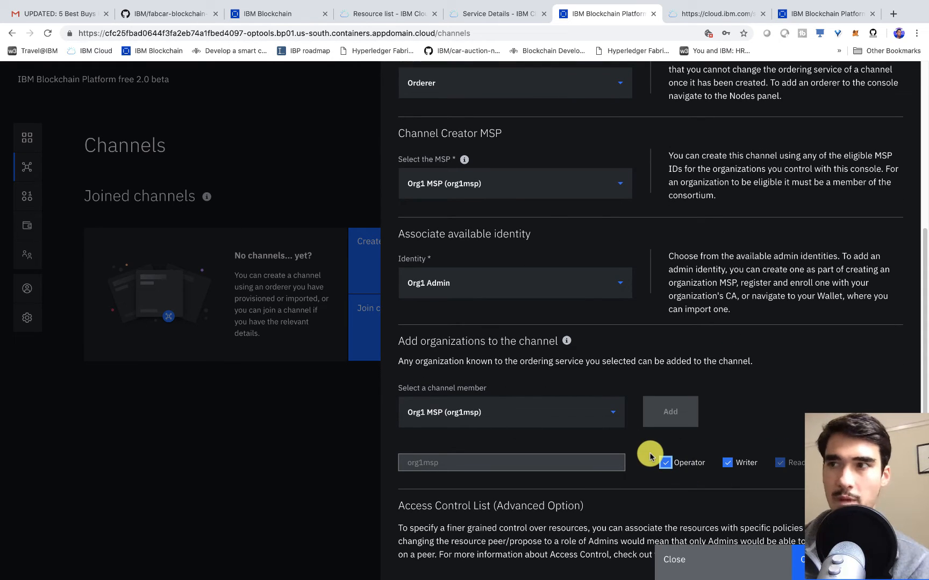
scroll(649, 466, "down", 3)
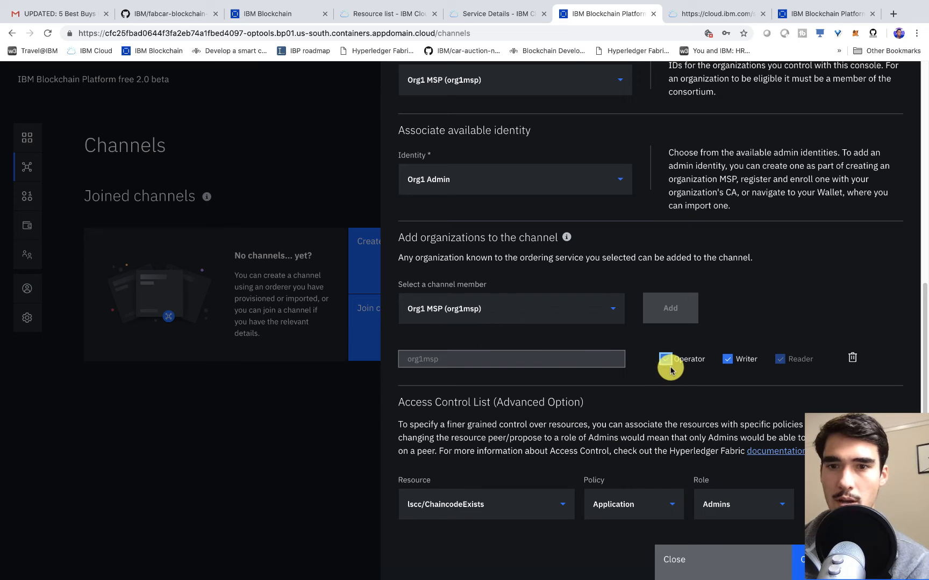
scroll(663, 370, "down", 1)
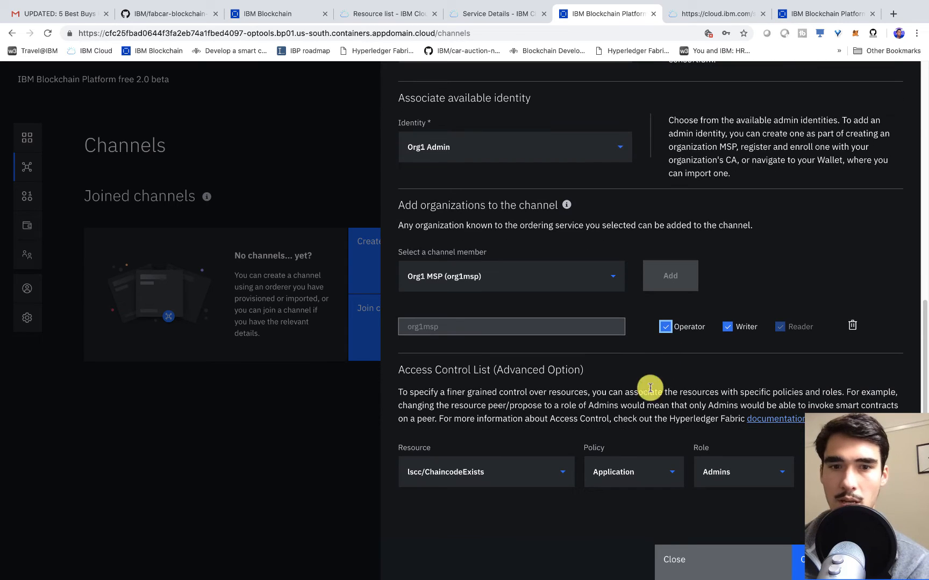
- Submit mychannel, then join Peer Org1 to mychannel through the Orderer
left_click(823, 559)
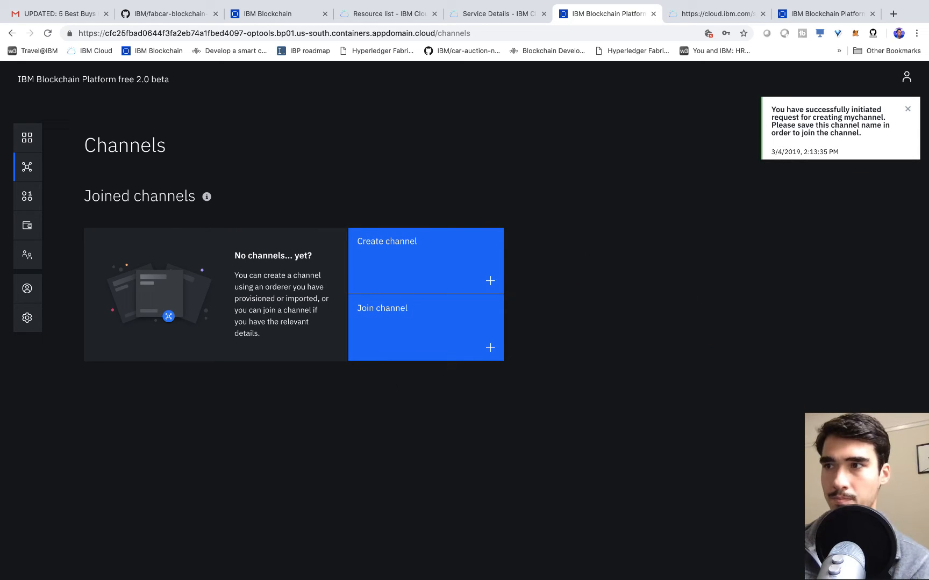
left_click(438, 327)
left_click(735, 349)
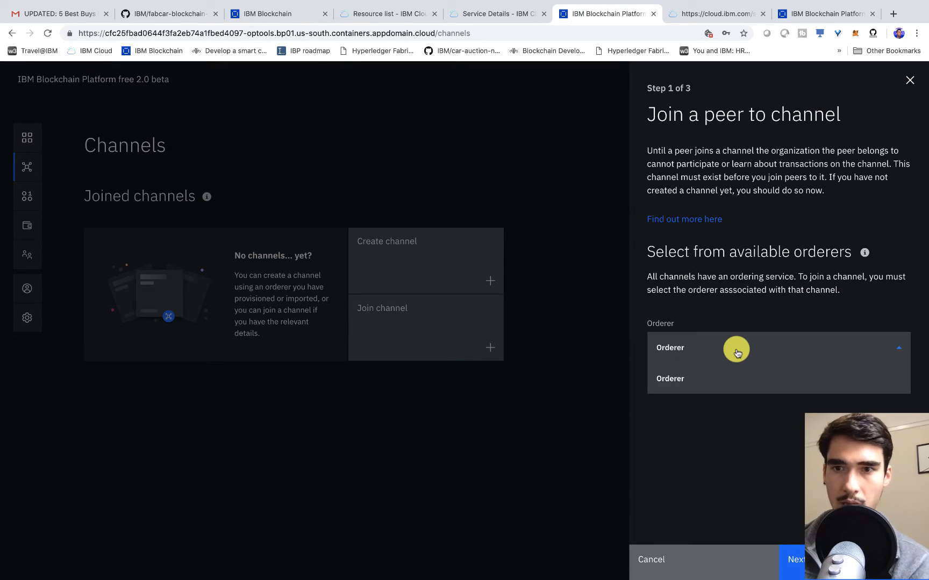
left_click(736, 352)
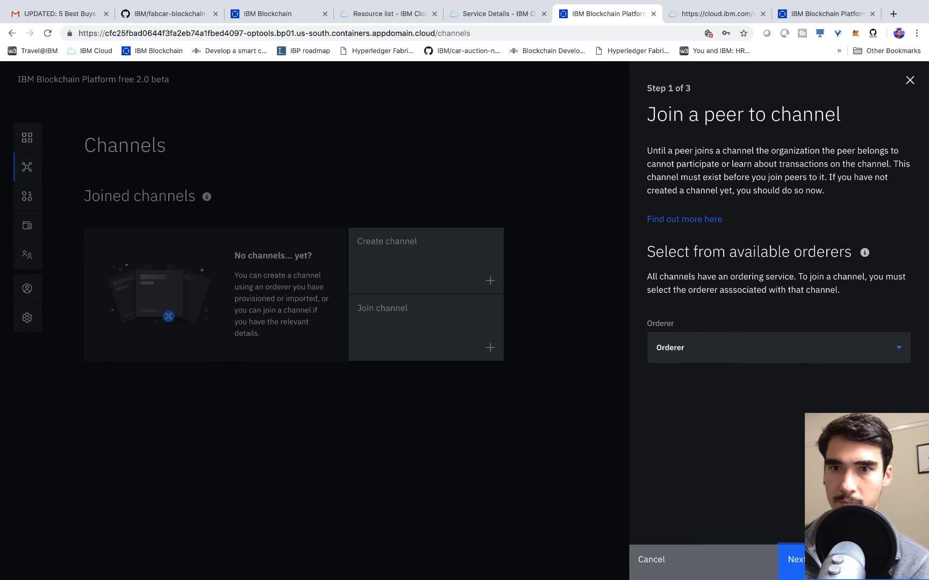
left_click(734, 290)
type("mychannel")
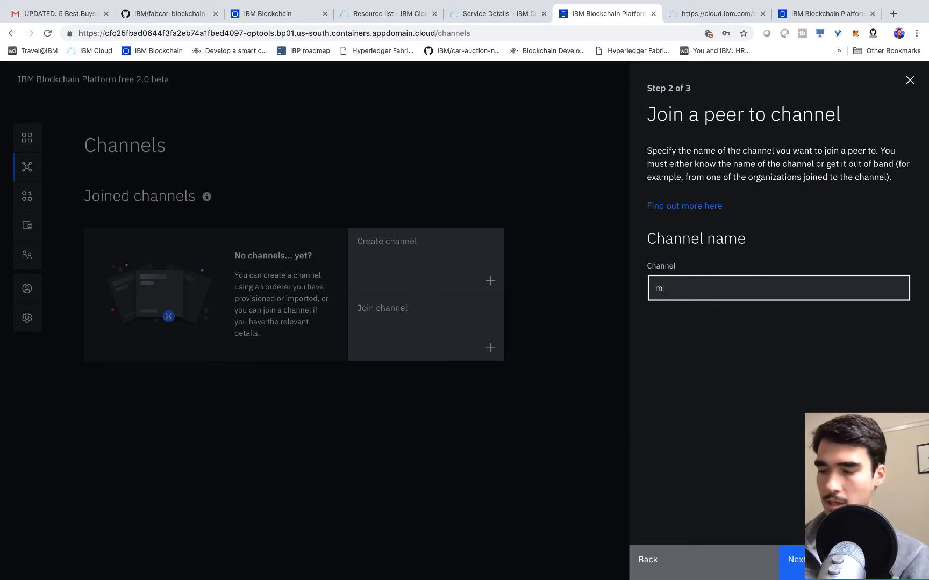
left_click(800, 561)
left_click(747, 293)
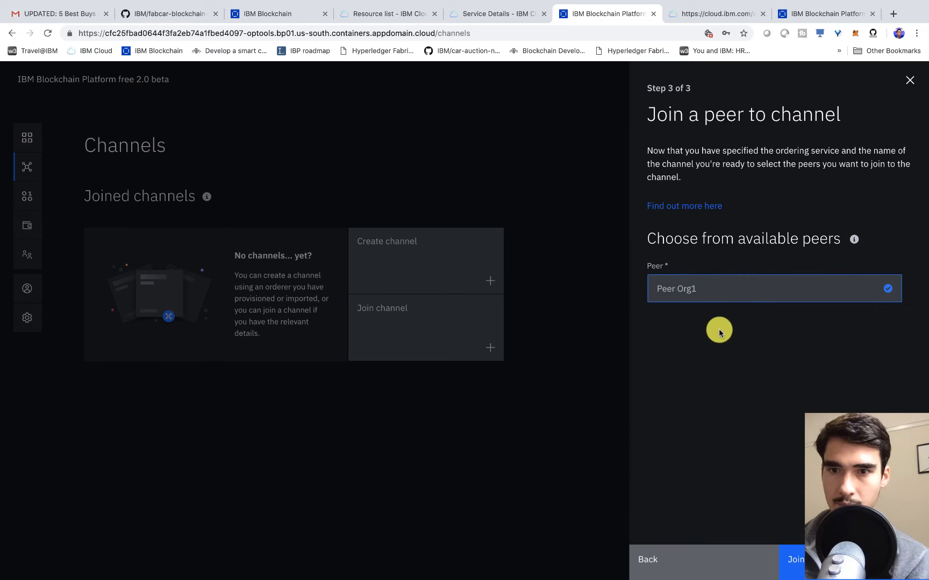
left_click(717, 298)
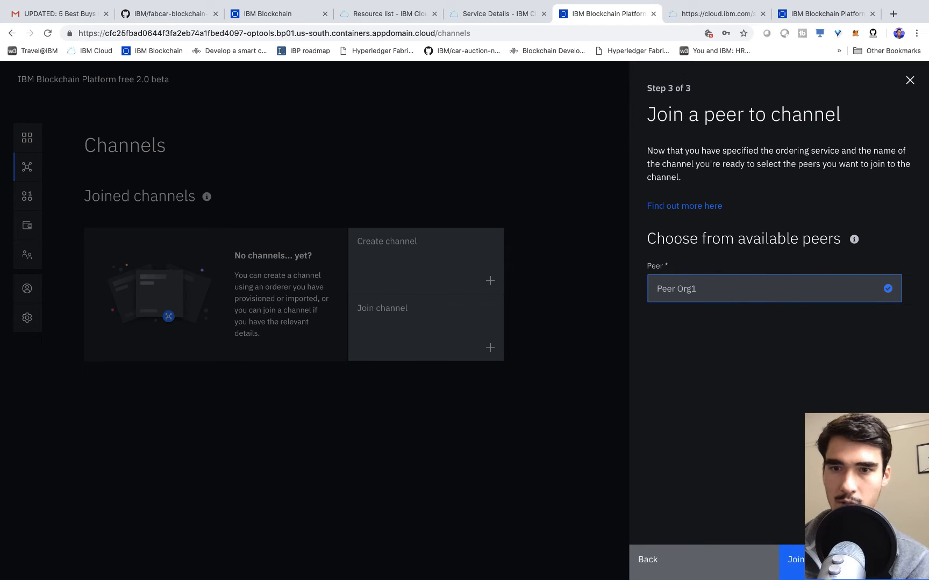
left_click(818, 561)
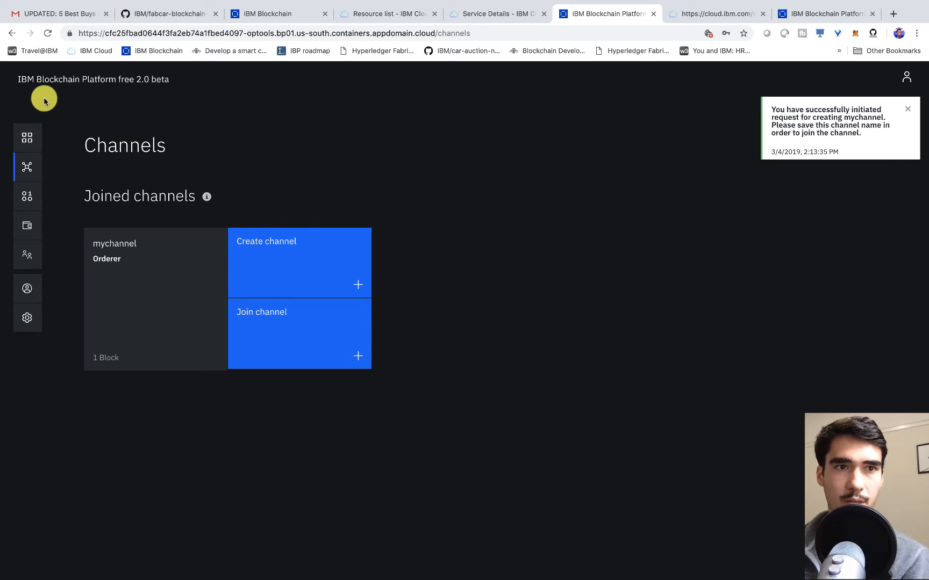
mouse_move(560, 576)
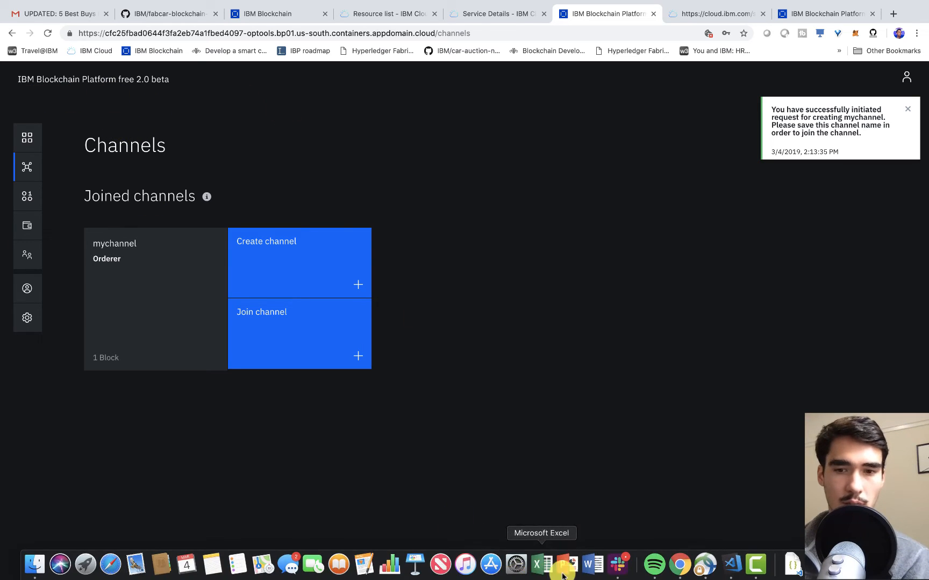
left_click(724, 573)
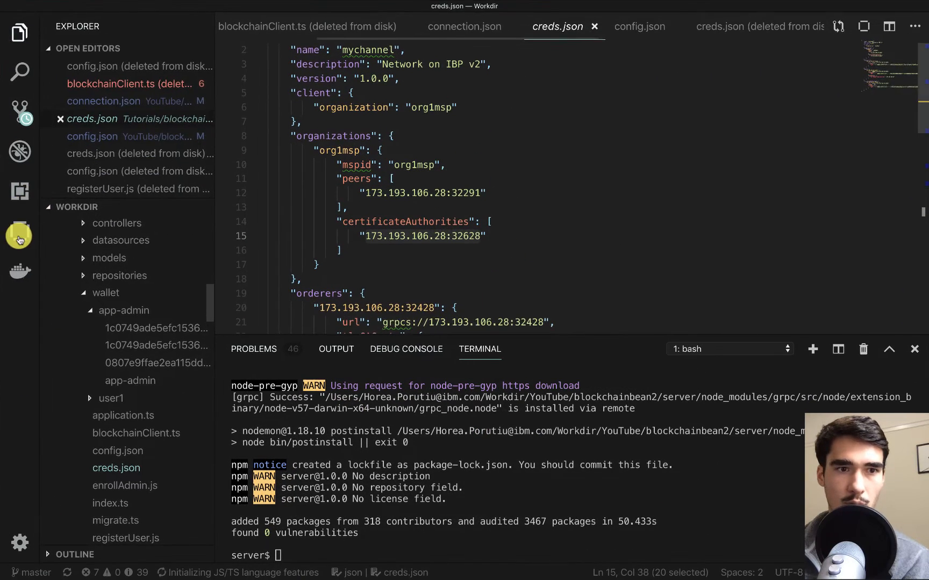
left_click(39, 264)
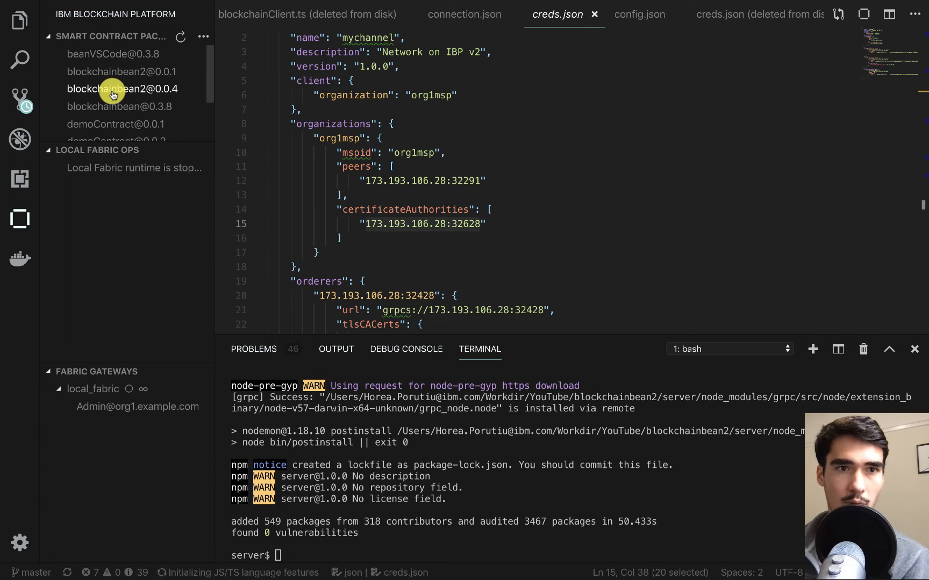
right_click(113, 94)
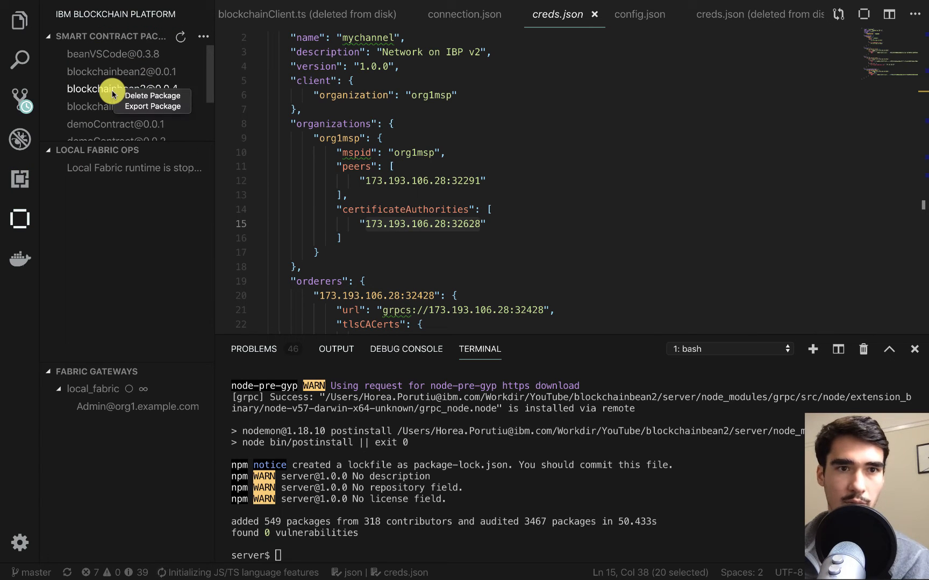
left_click(144, 108)
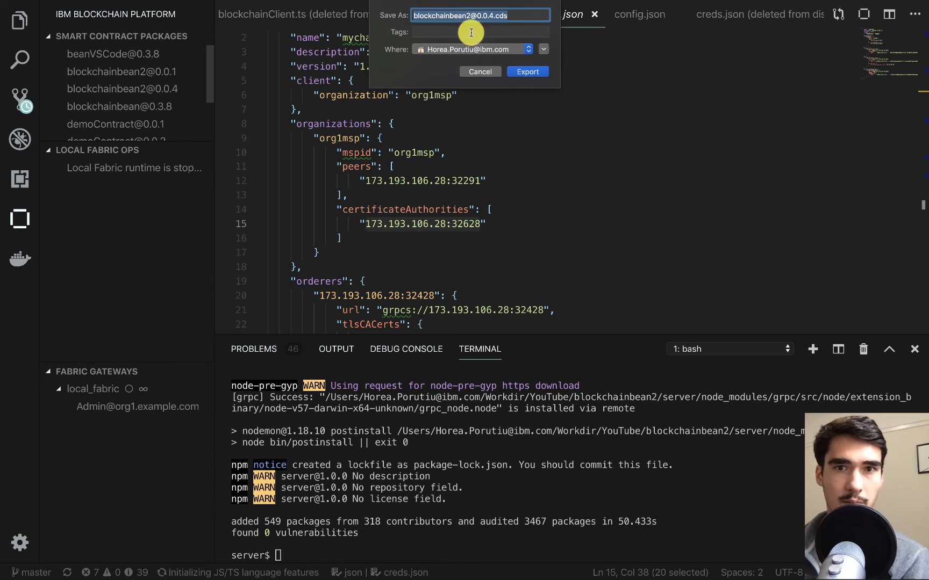
left_click(488, 49)
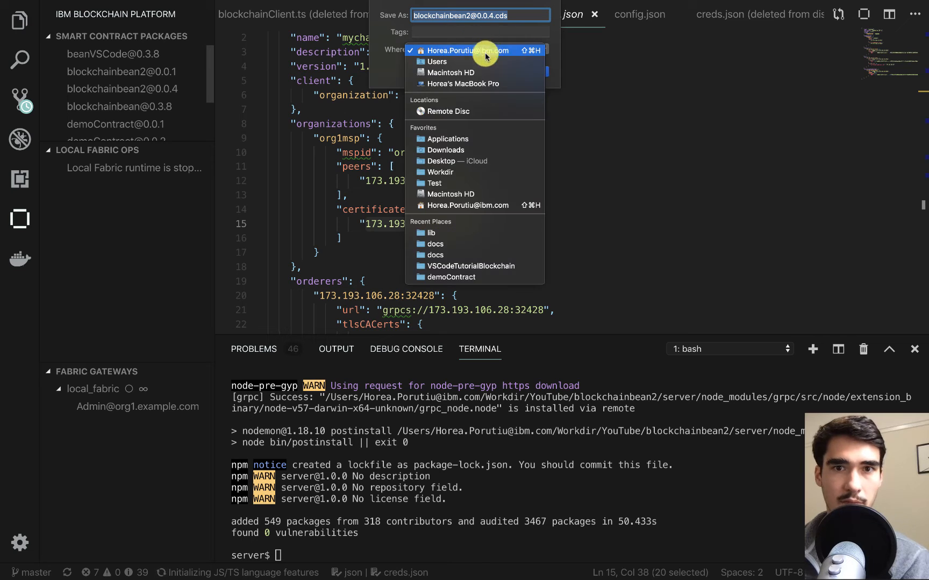
left_click(452, 163)
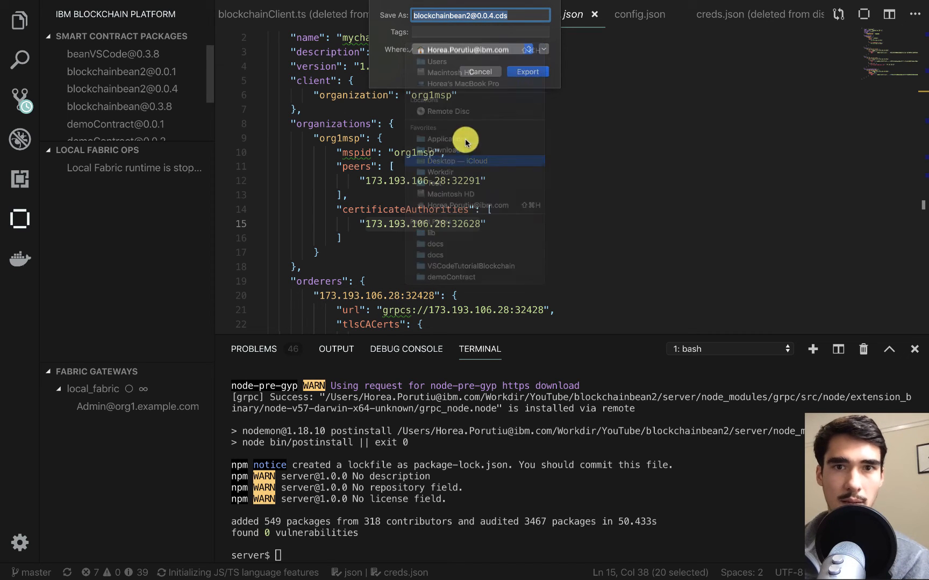
left_click(530, 72)
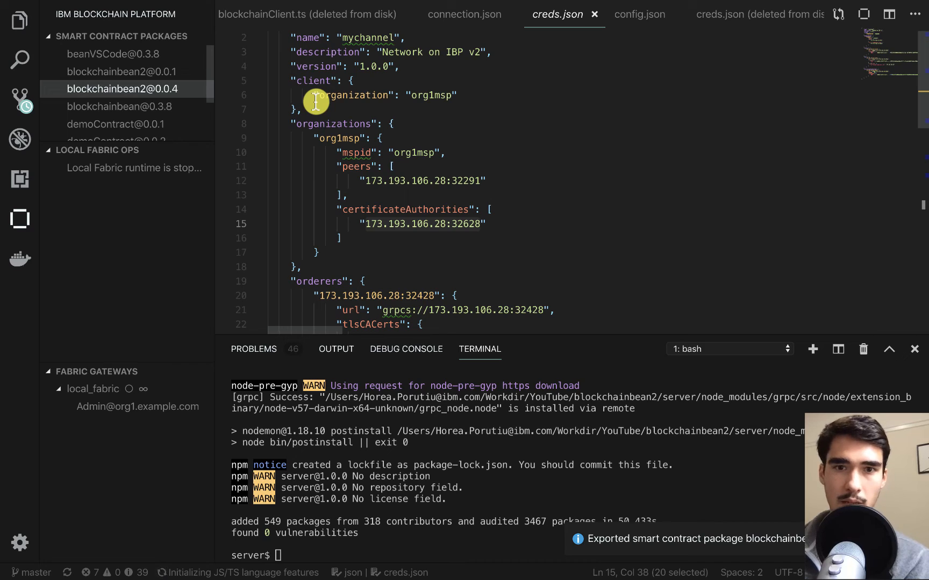
key("ctrl+Right")
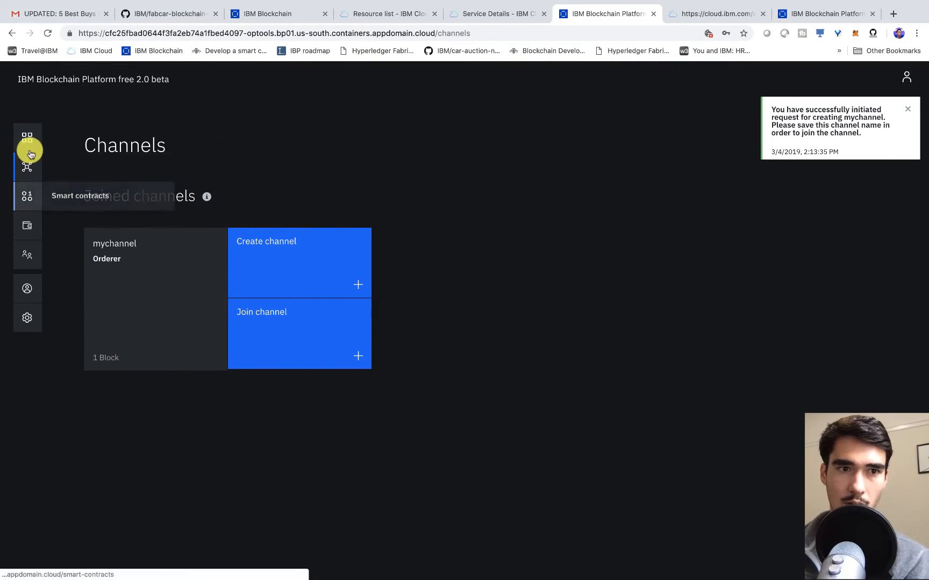
left_click(27, 200)
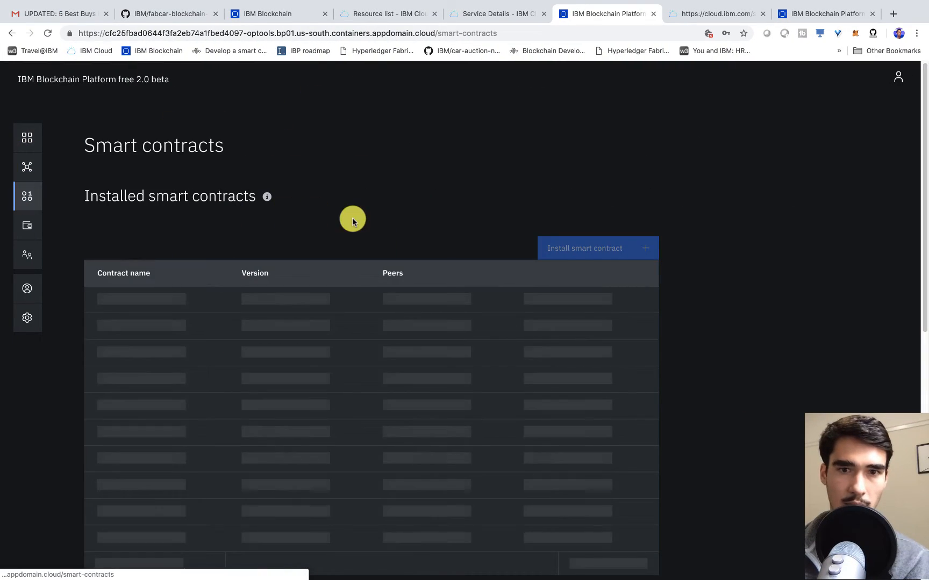
left_click(574, 250)
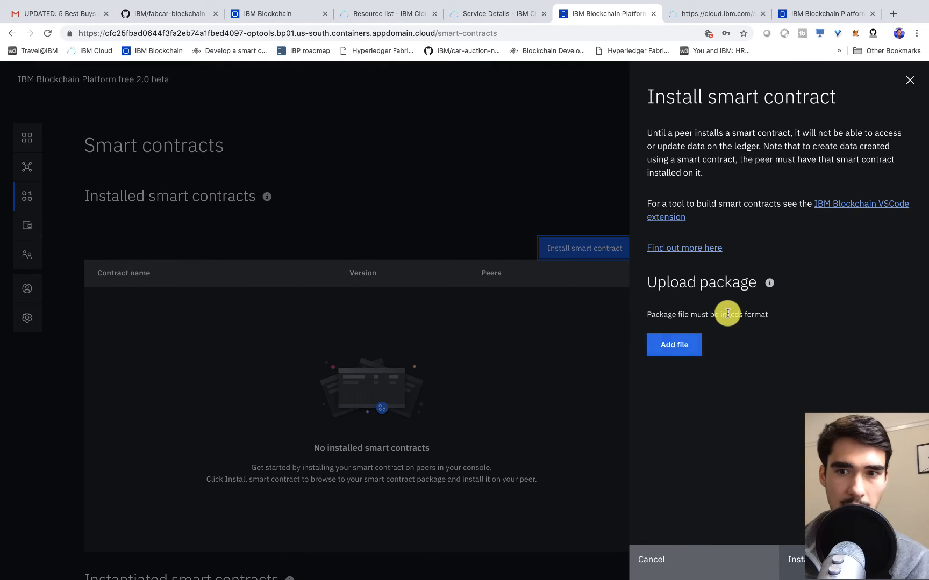
left_click(681, 352)
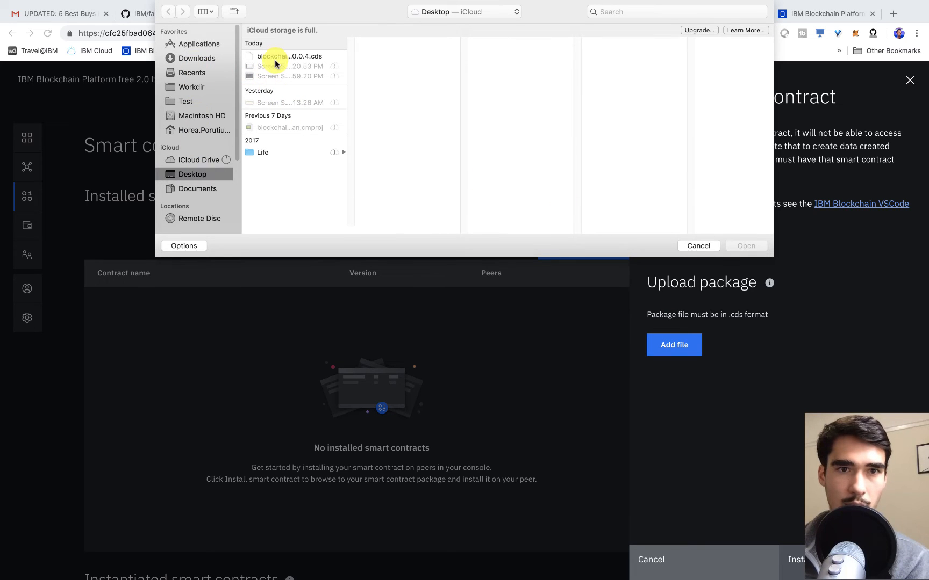
left_click(754, 249)
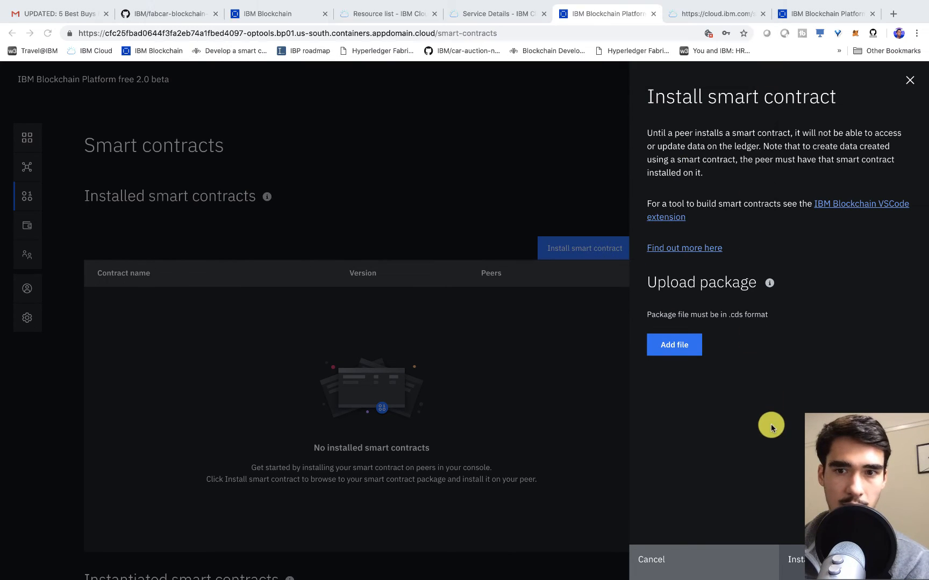
left_click(793, 559)
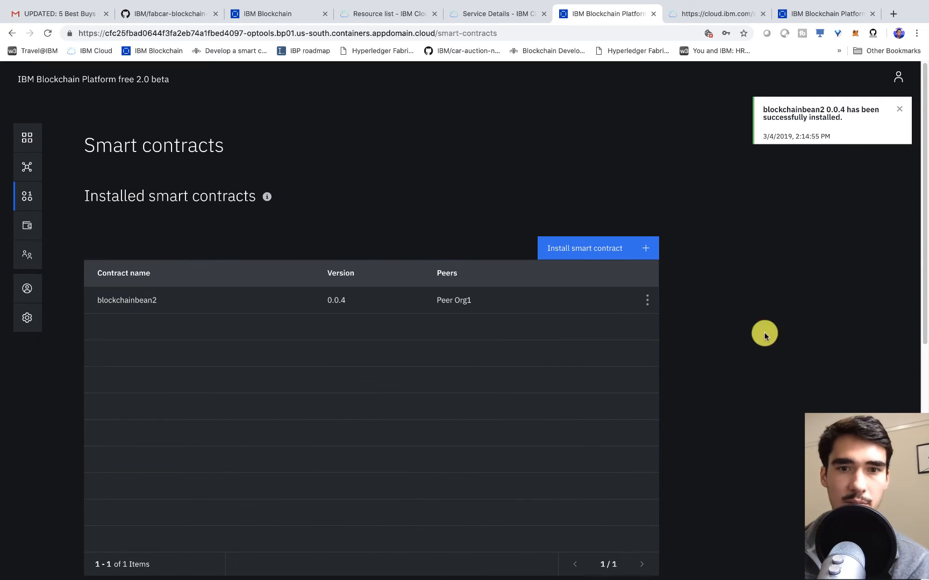
scroll(752, 344, "down", 6)
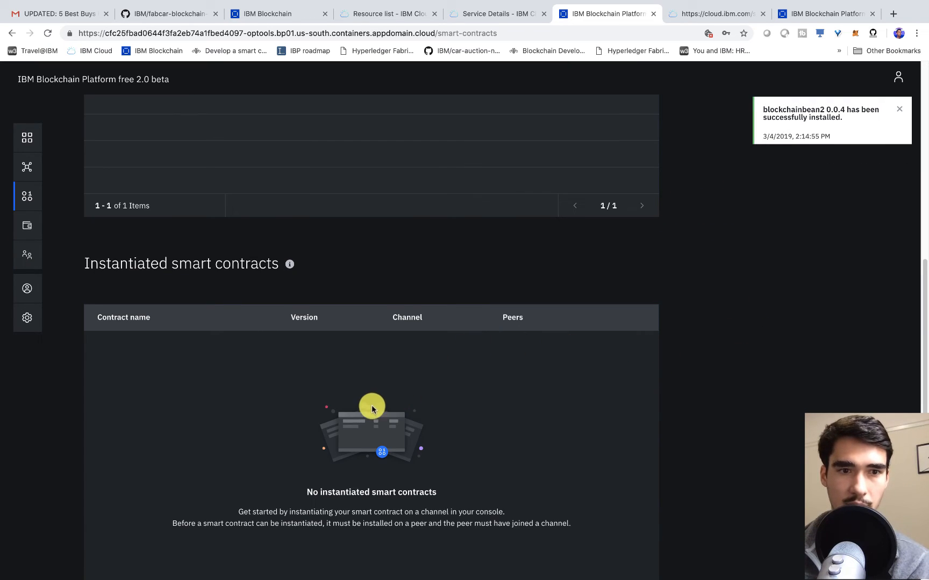
scroll(371, 406, "up", 6)
- Begin instantiating blockchainbean2 on mychannel and advance to the endorsement policy step
scroll(354, 412, "down", 2)
left_click(647, 200)
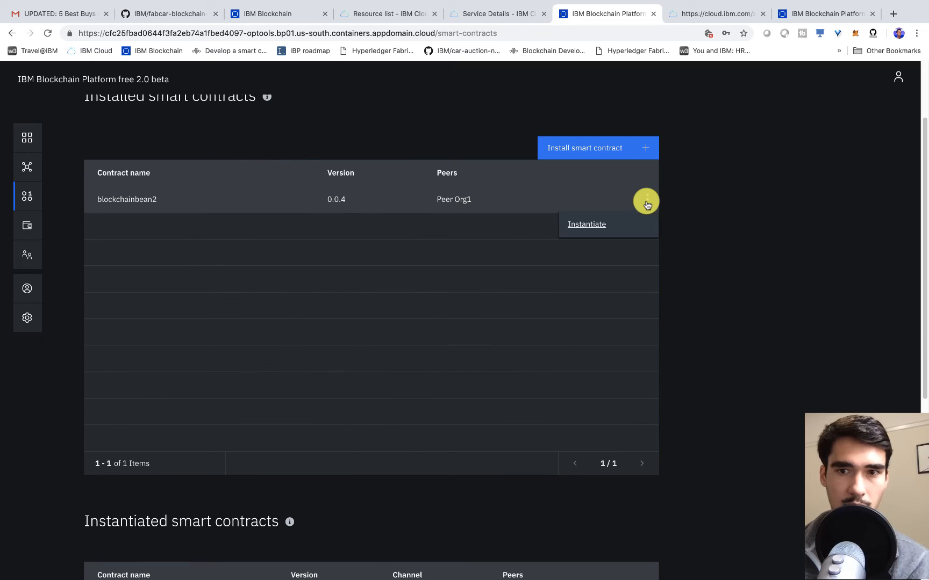
left_click(591, 226)
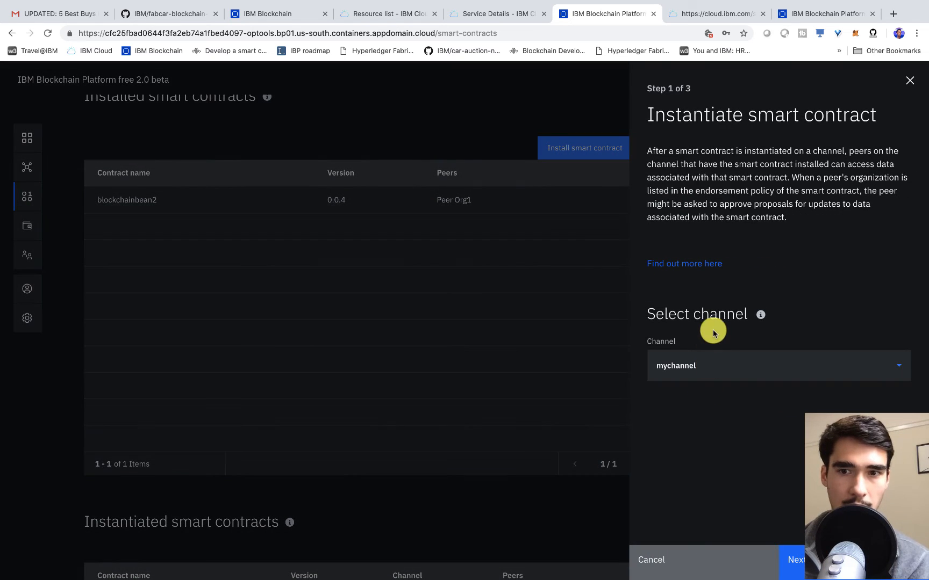
double_click(705, 366)
left_click(795, 561)
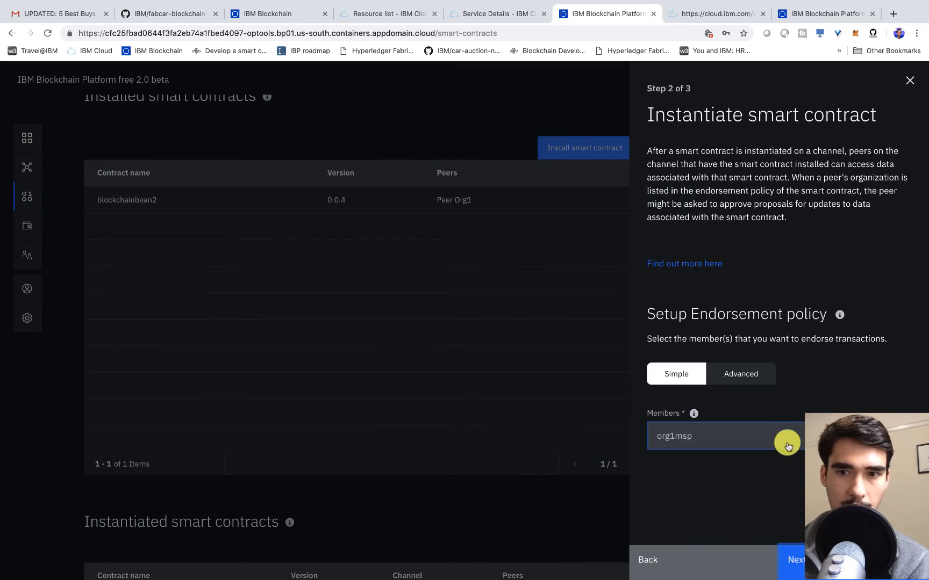
left_click_drag(827, 314, 637, 311)
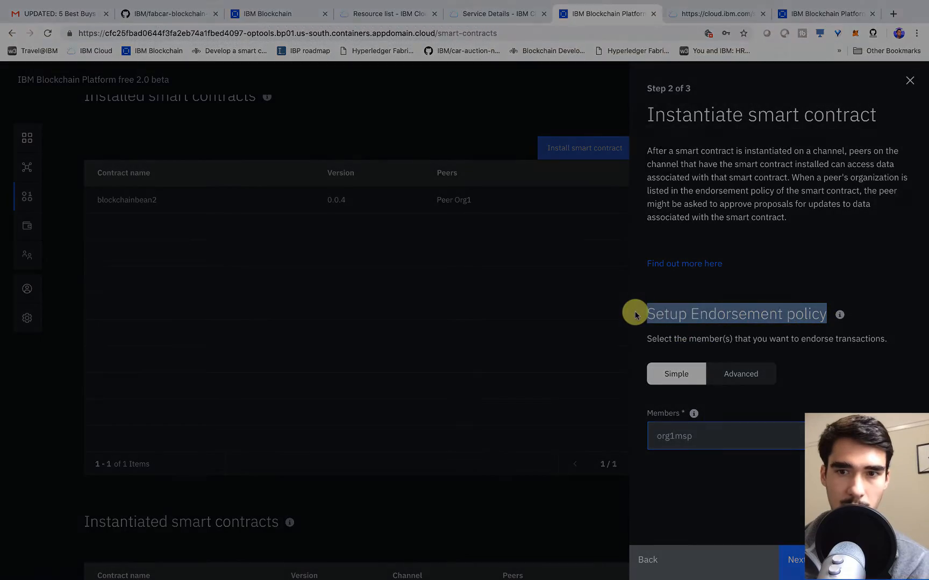